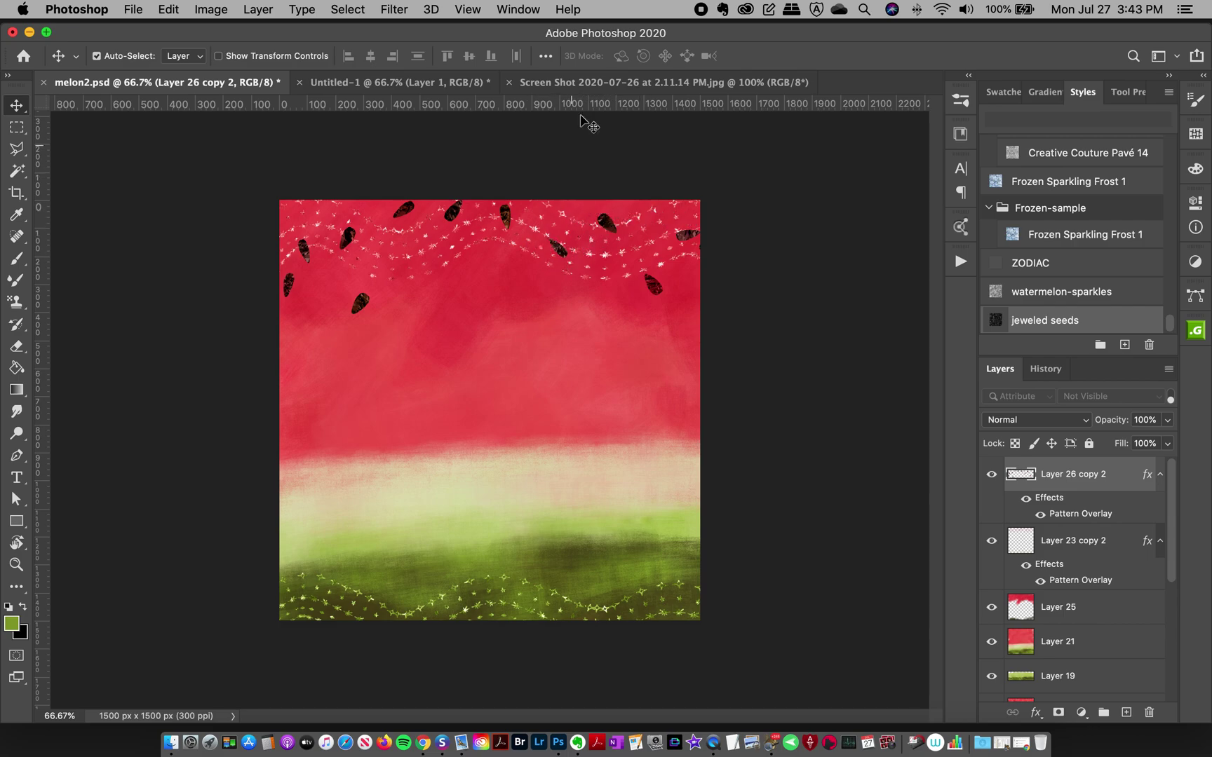
Step: Compare the finished artwork in melon2.psd with the watermelon slice reference photo
click(574, 83)
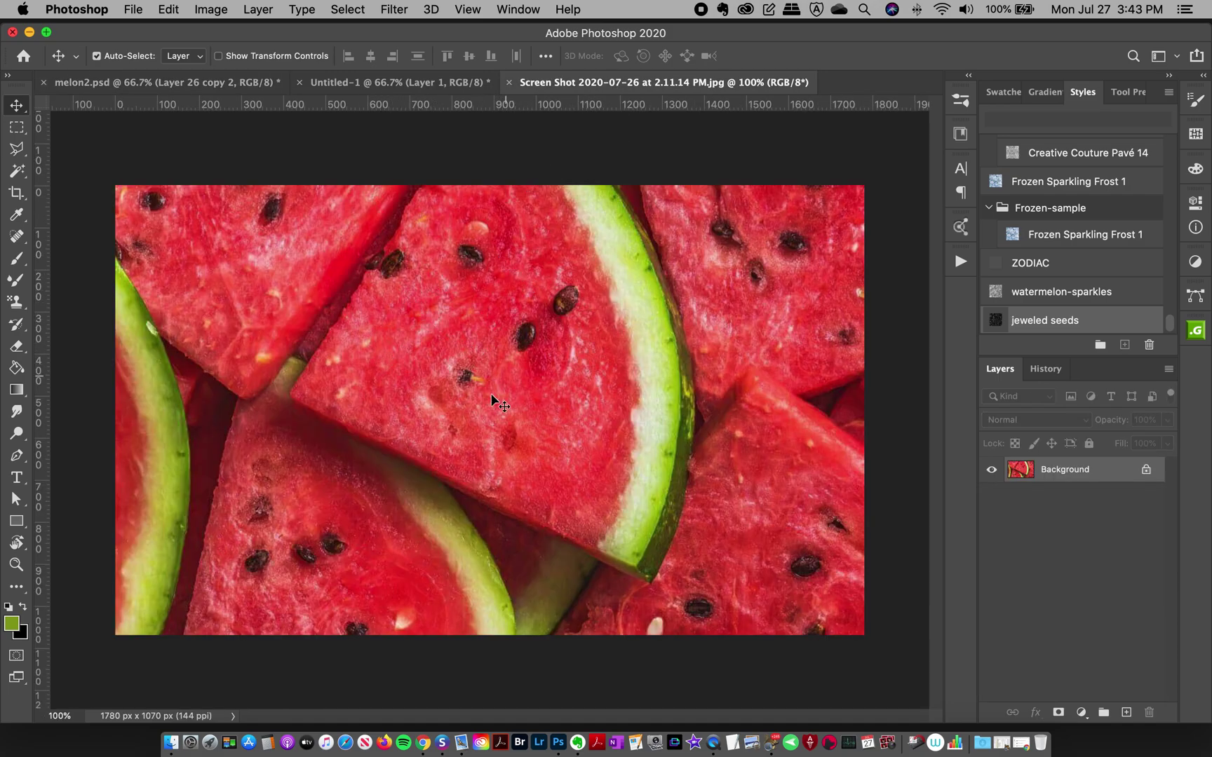
click(231, 83)
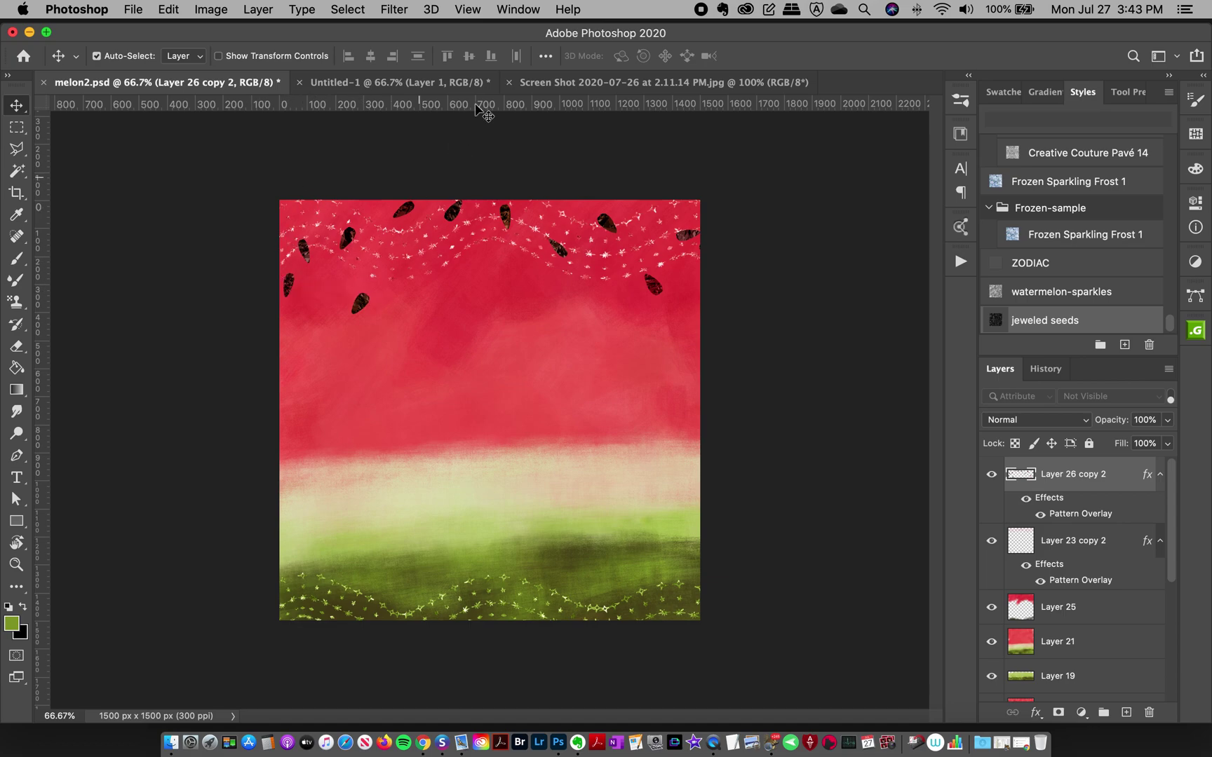
click(569, 82)
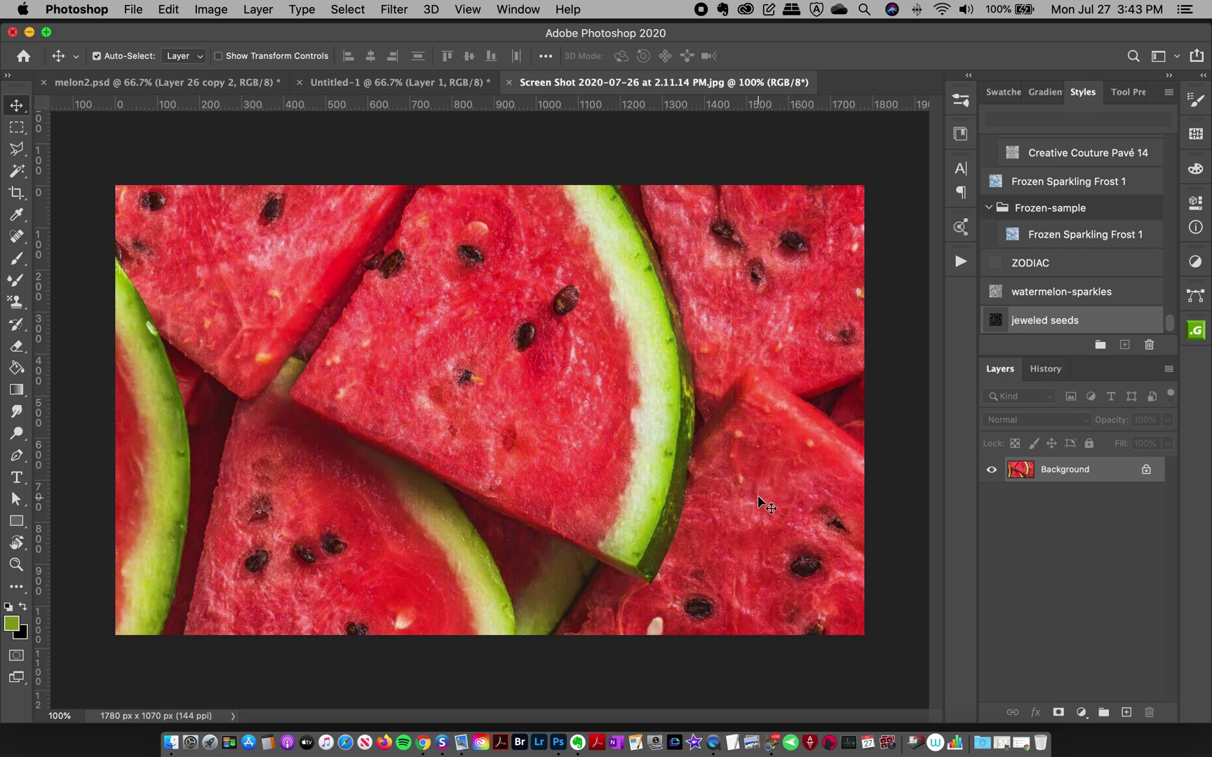
click(242, 82)
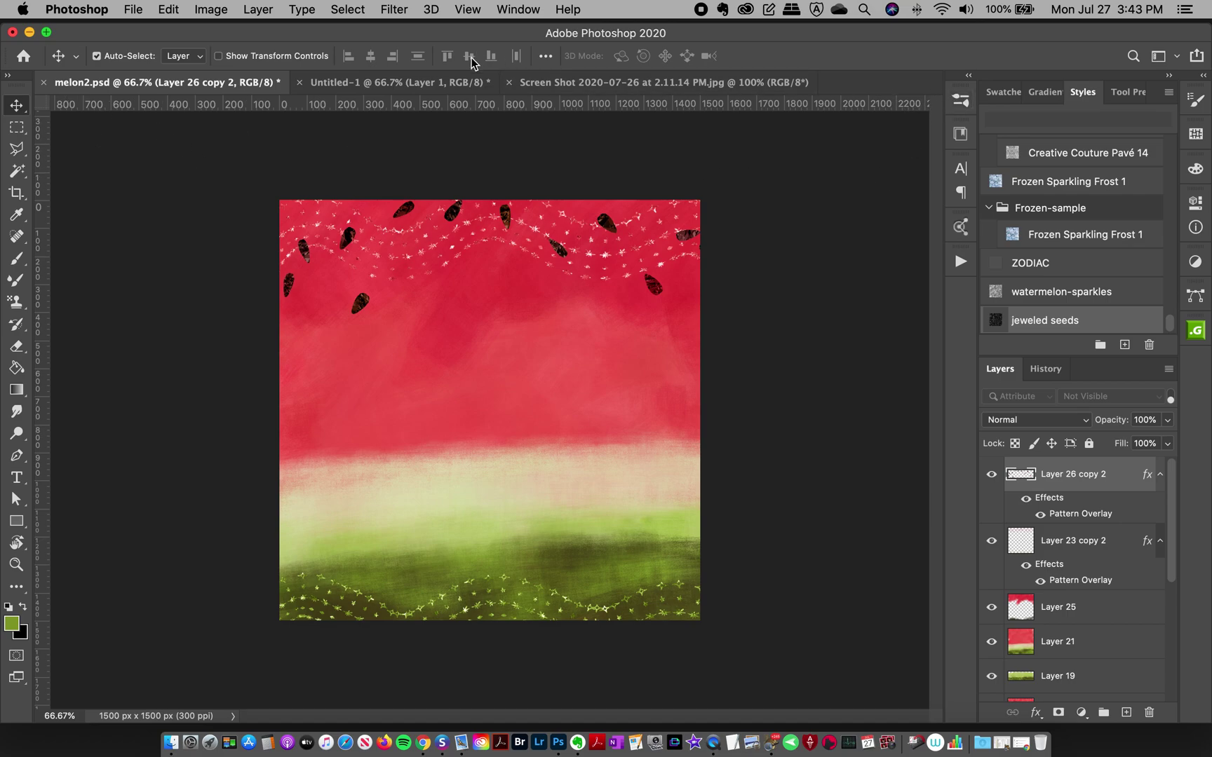
click(438, 77)
click(573, 82)
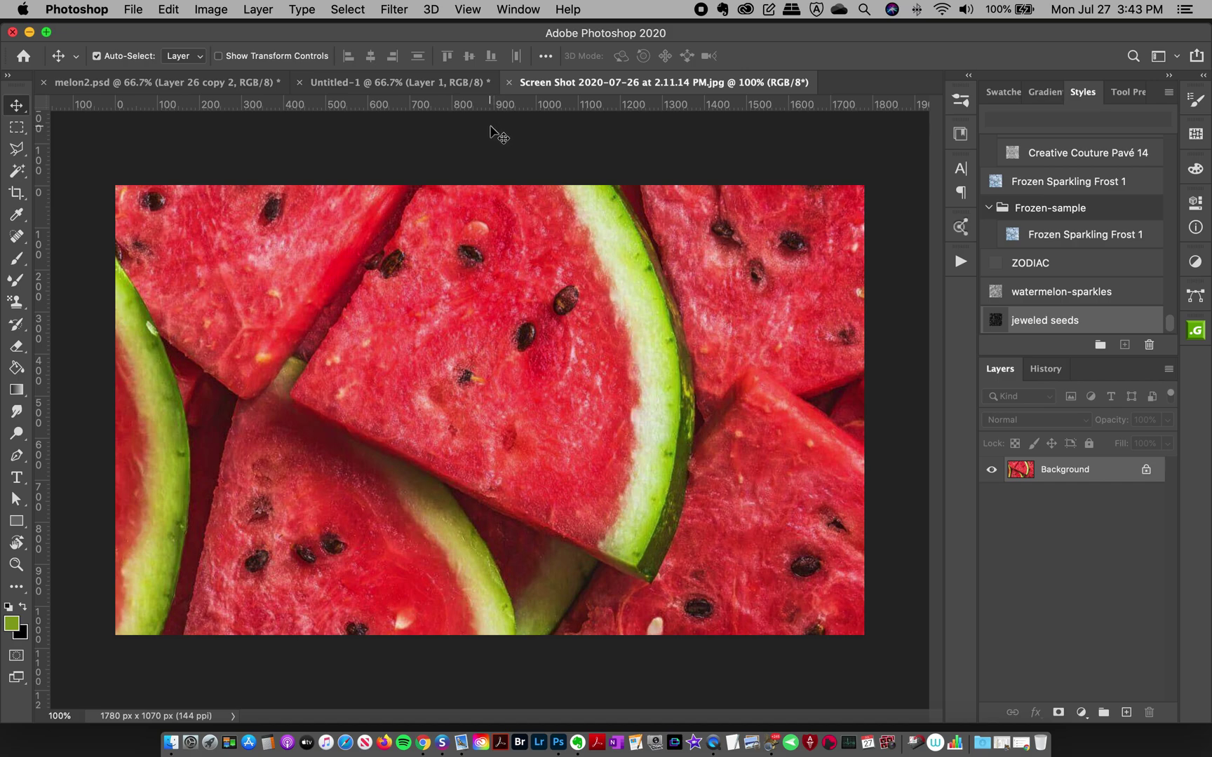
click(17, 303)
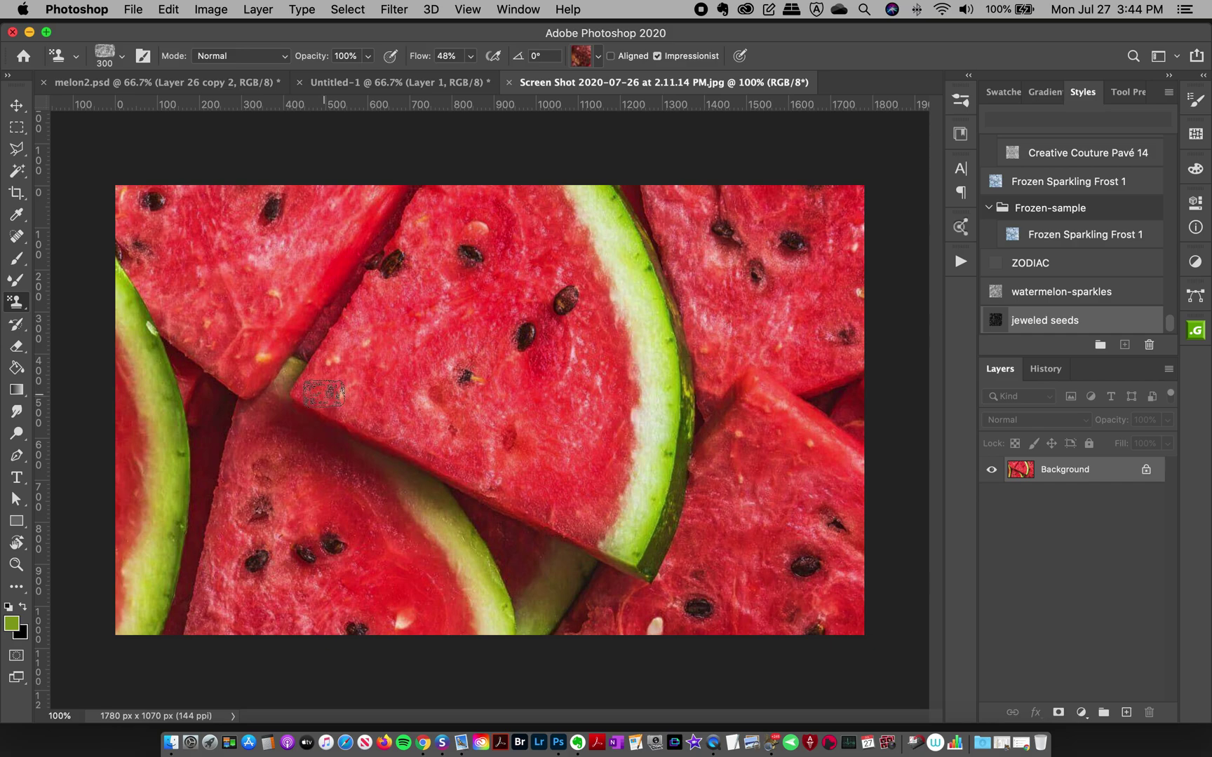
click(17, 105)
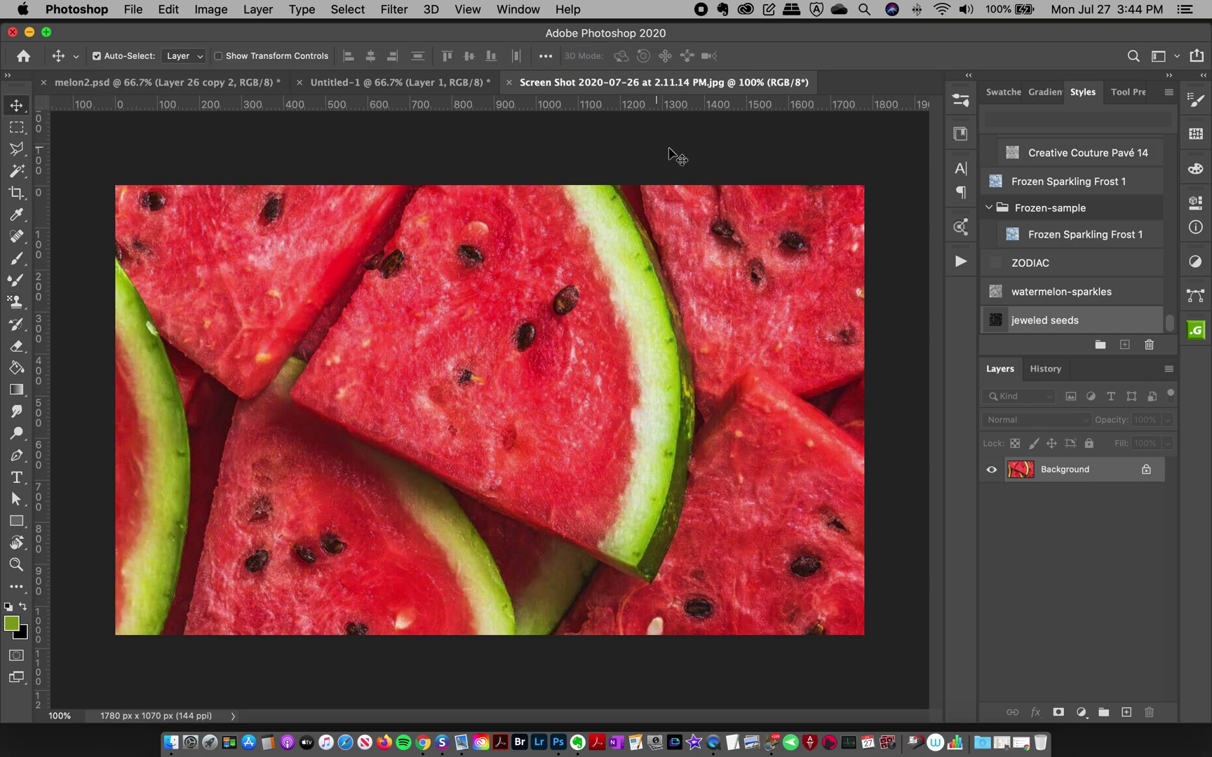
Step: Define a pattern from a wide rectangular selection of seedless red flesh in the central slice, keeping the default name
click(17, 132)
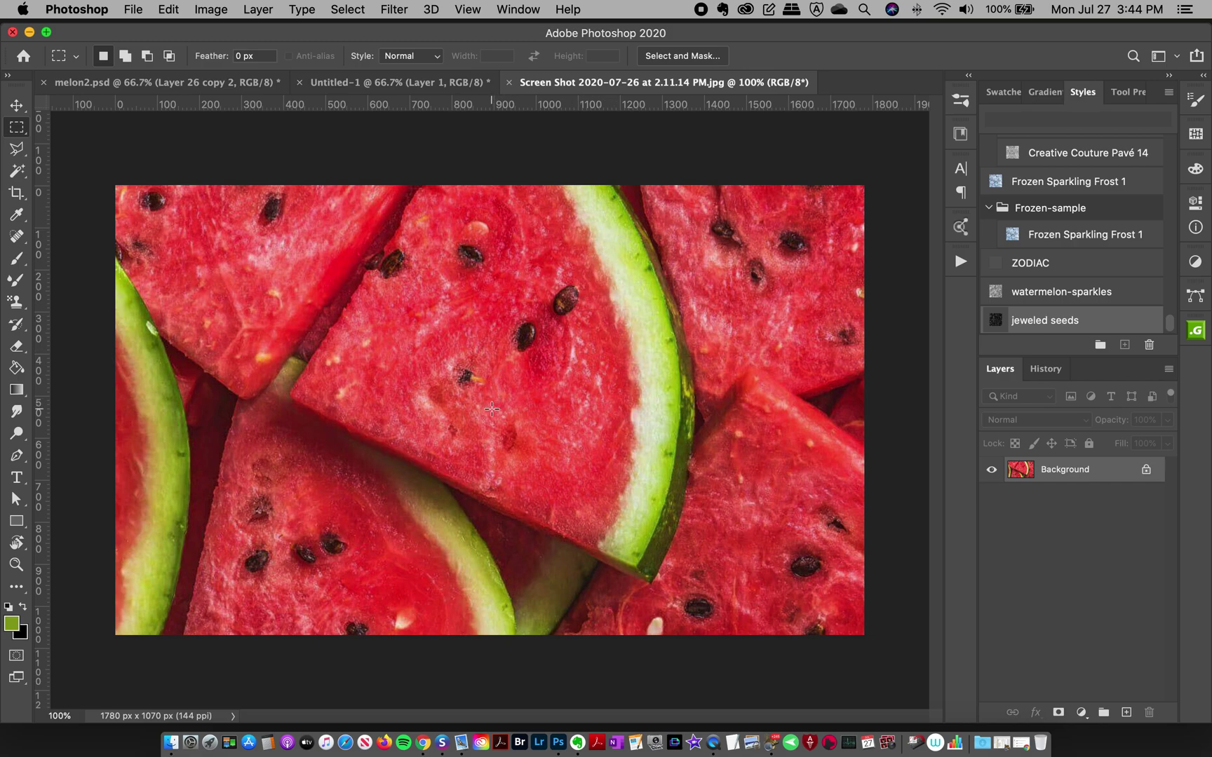
drag(491, 383, 574, 467)
click(443, 349)
drag(425, 228, 528, 329)
click(550, 397)
drag(710, 458, 779, 509)
drag(365, 287, 501, 354)
click(210, 9)
mouse_move(176, 8)
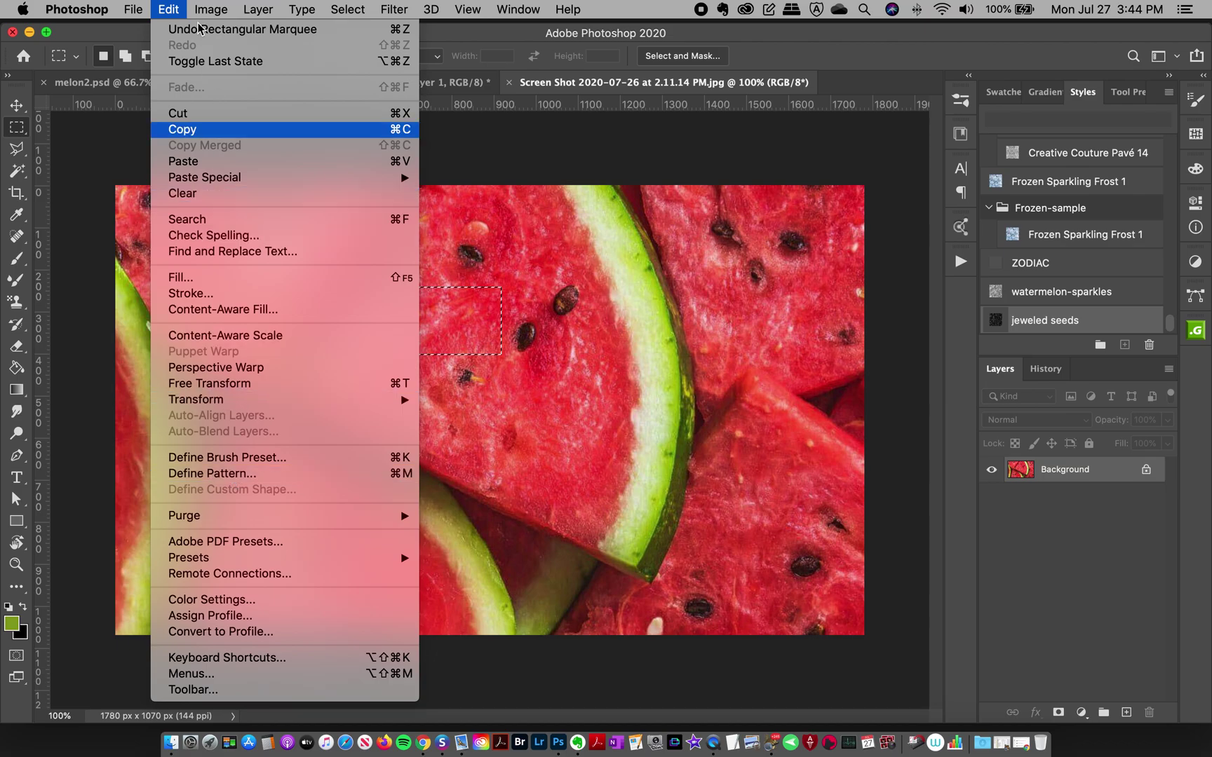
click(169, 9)
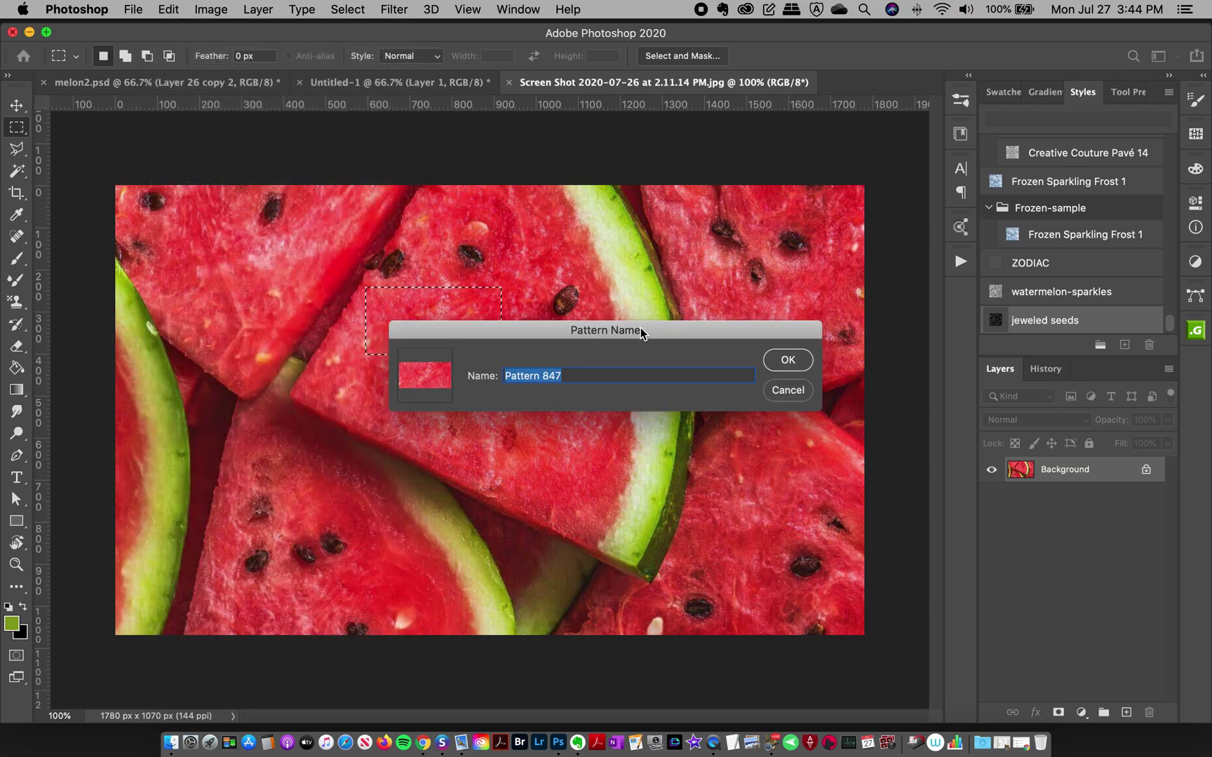
click(789, 360)
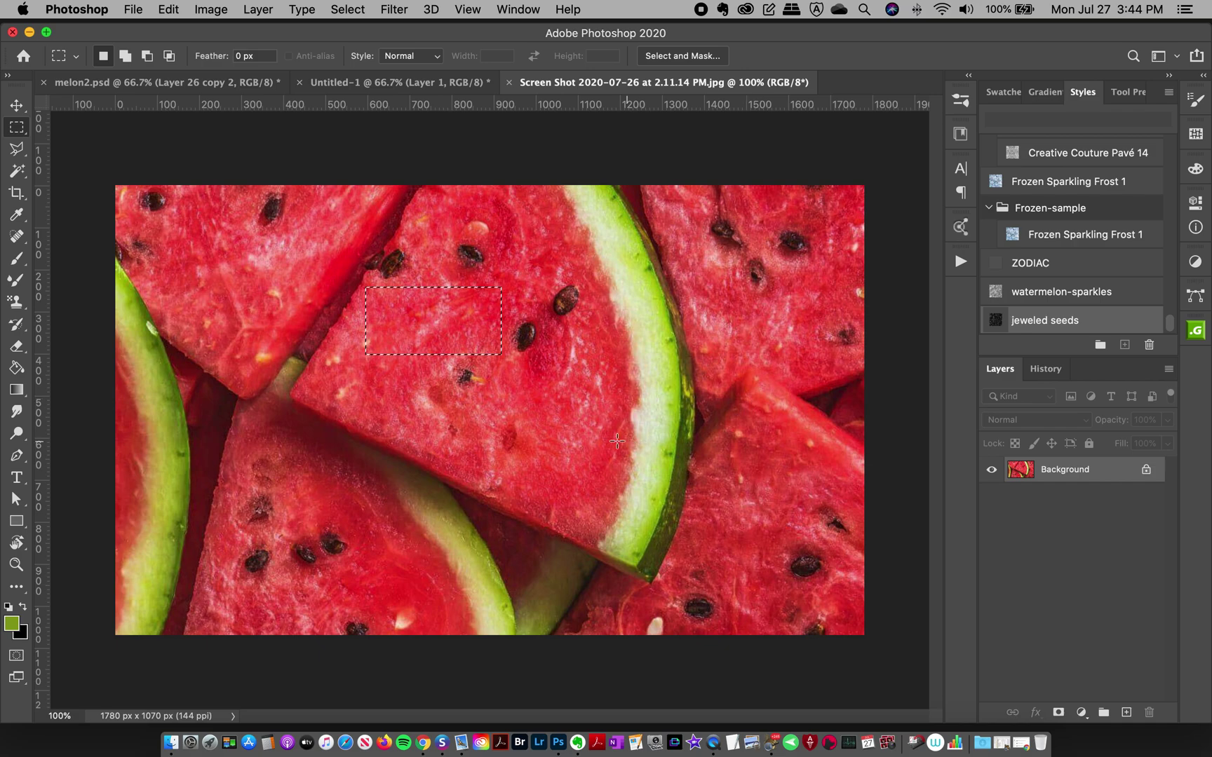
Step: Define a second pattern from a small red flesh area between the upper seeds and the rind of the central slice, and deselect
click(574, 421)
drag(500, 213, 554, 278)
key(super+shift+p)
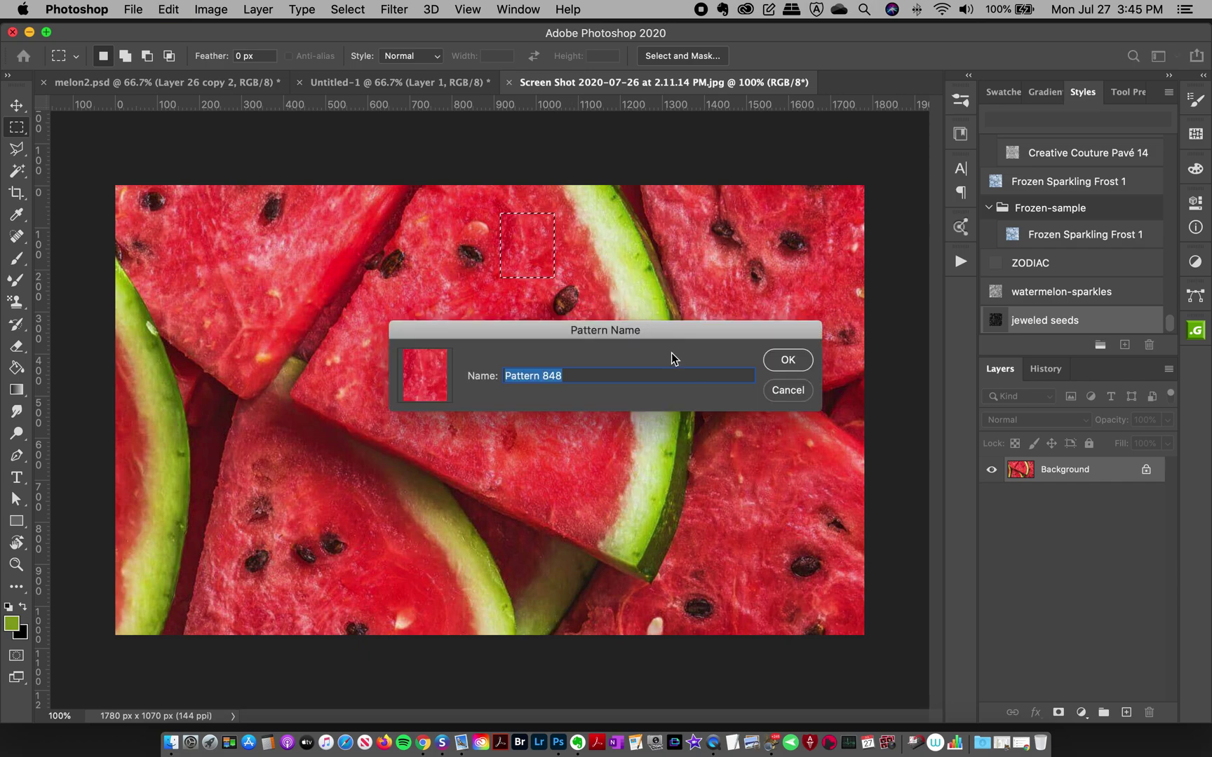
click(785, 361)
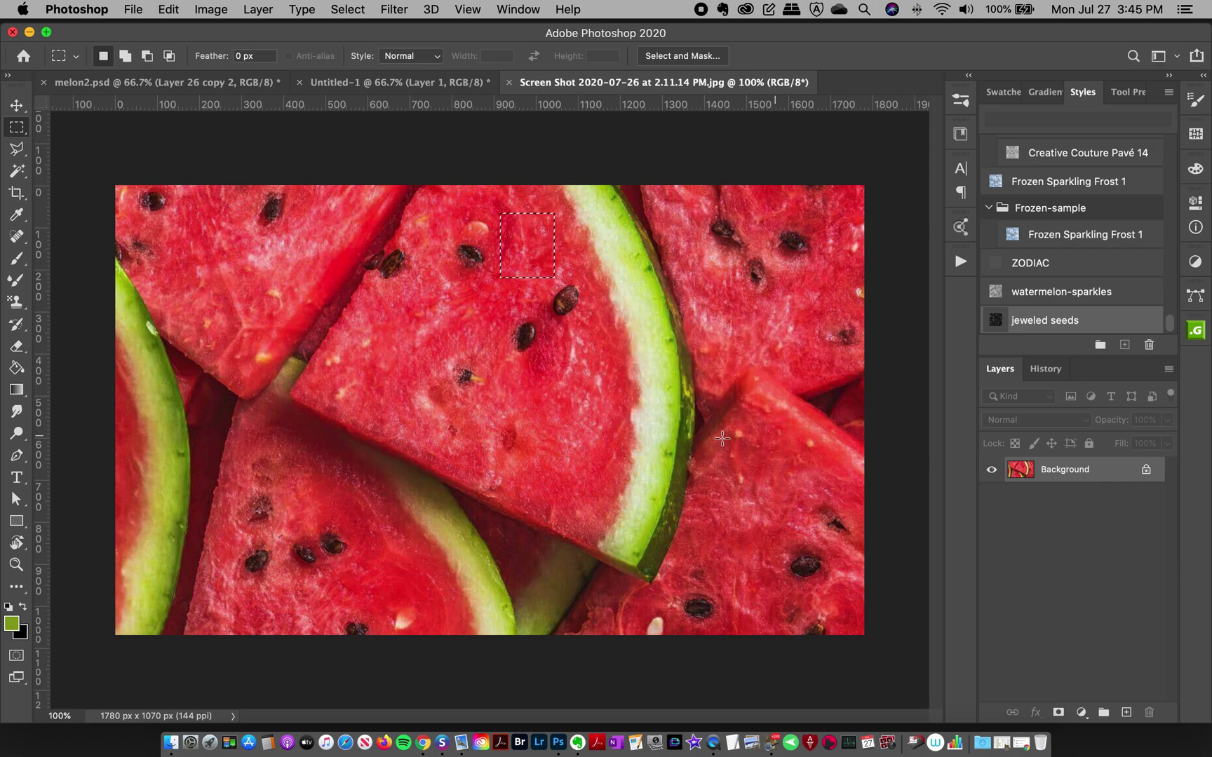
key(super+d)
Step: Define a pattern from a narrow strip of deeper red flesh beside the central slice's dark seed, and deselect
click(17, 564)
click(554, 354)
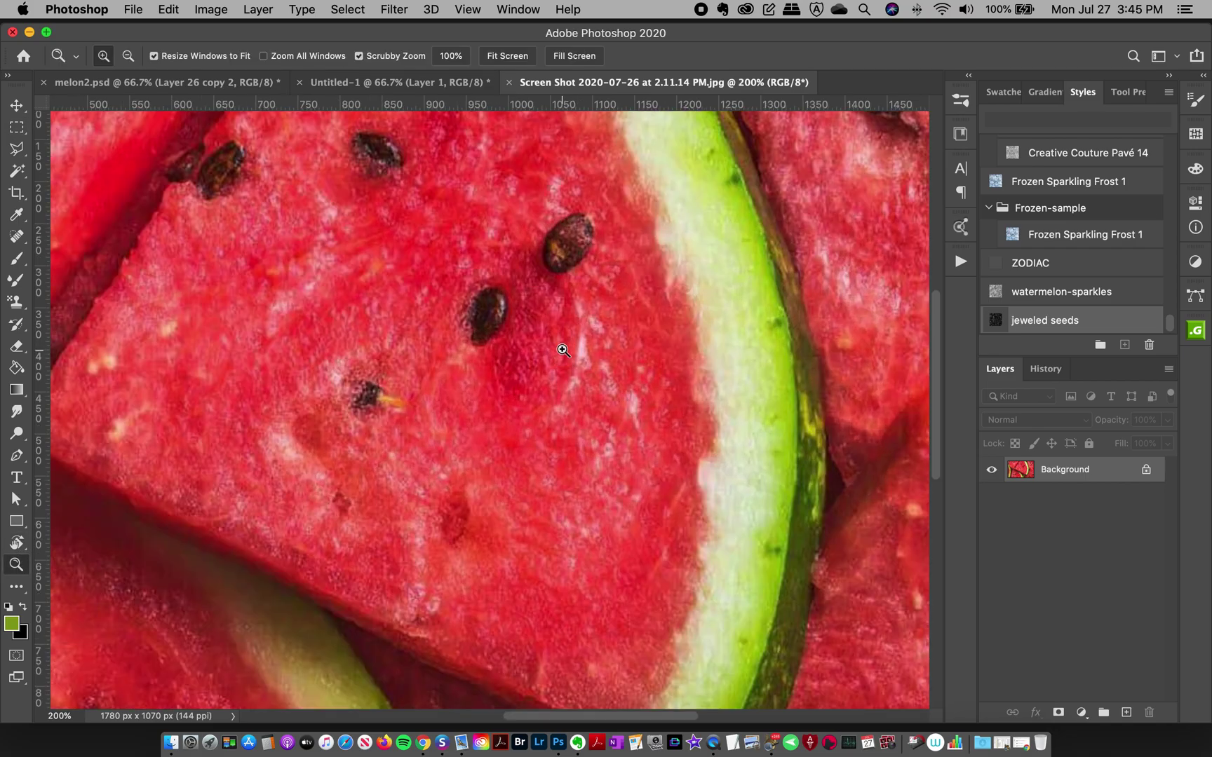
click(565, 340)
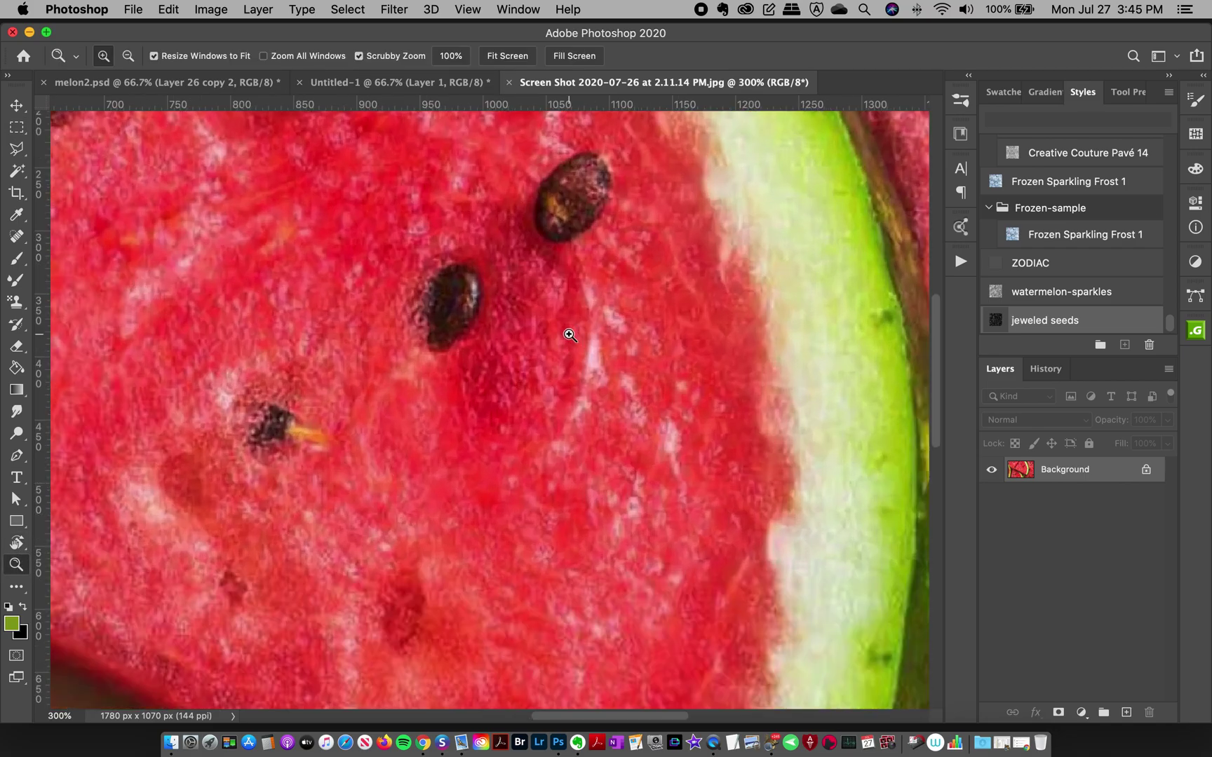
click(14, 130)
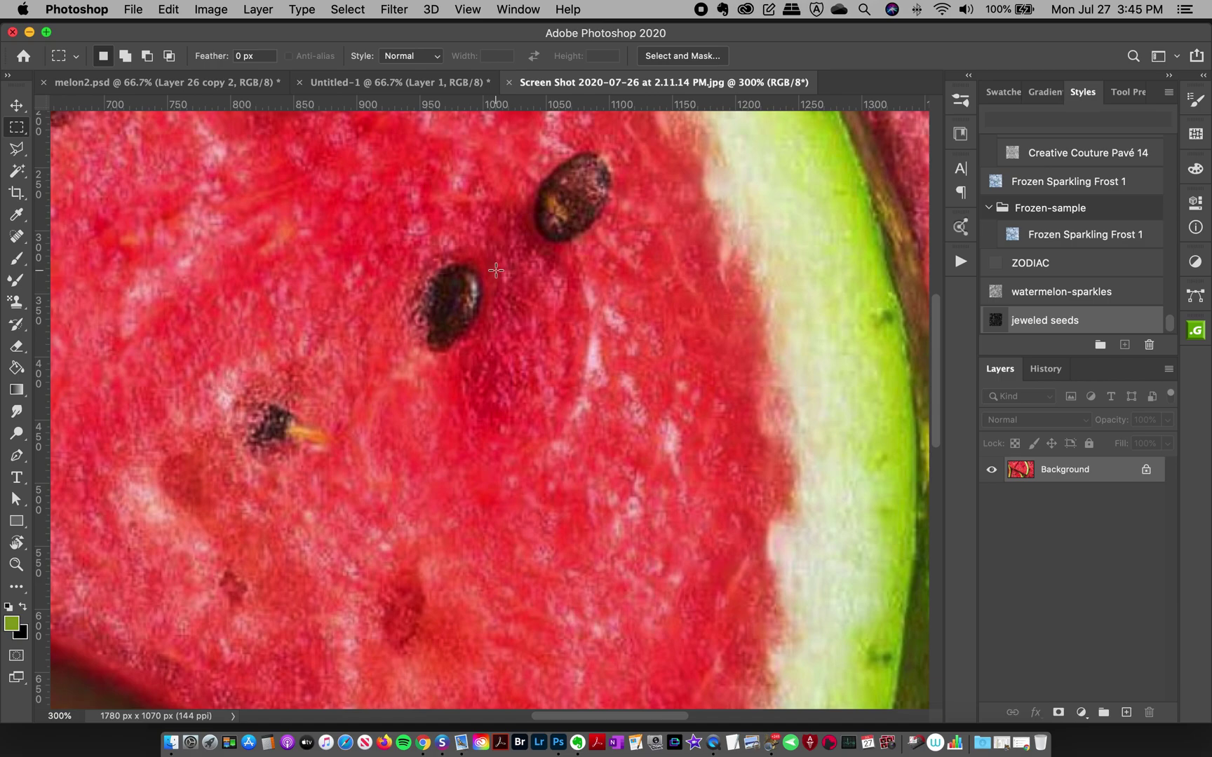
drag(490, 271, 549, 402)
key(super+shift+p)
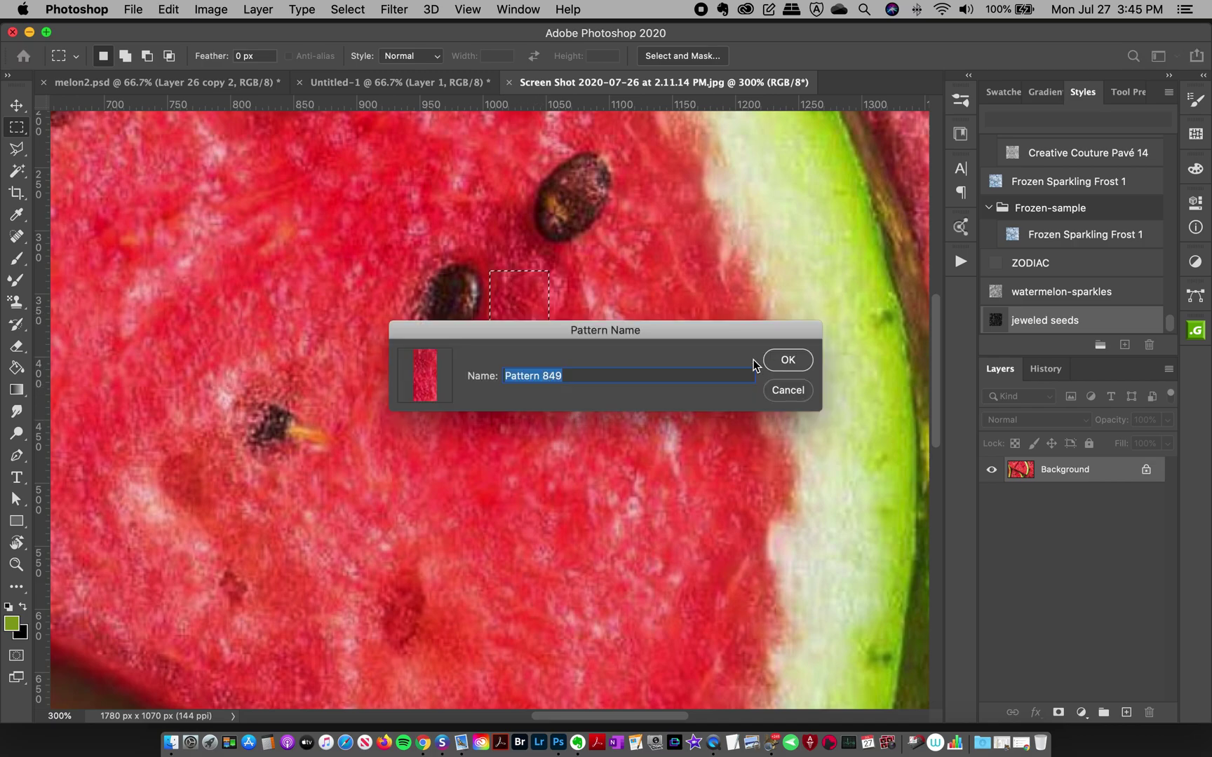
click(778, 360)
key(super+d)
Step: Define a pattern from a rectangular selection of the whitish inner rind on the central slice
drag(618, 710, 664, 716)
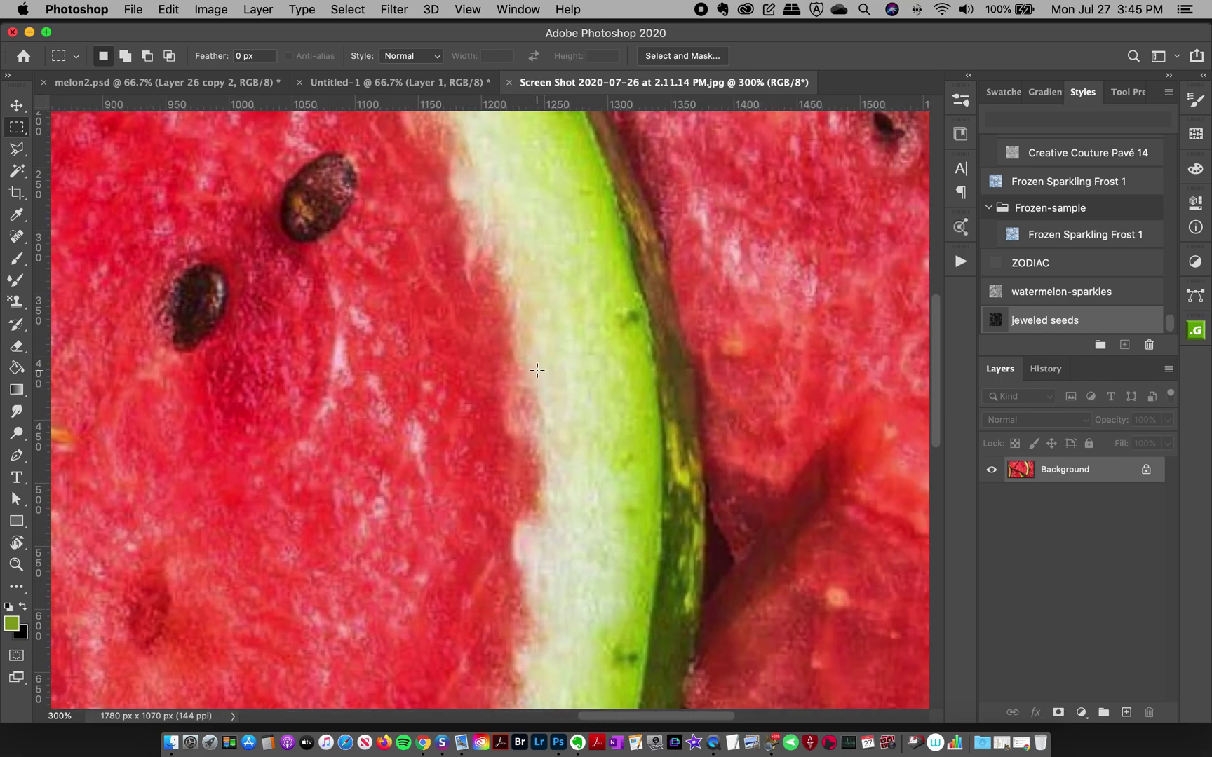
drag(540, 368, 619, 459)
drag(537, 528, 621, 626)
key(super+shift+p)
click(781, 362)
click(173, 8)
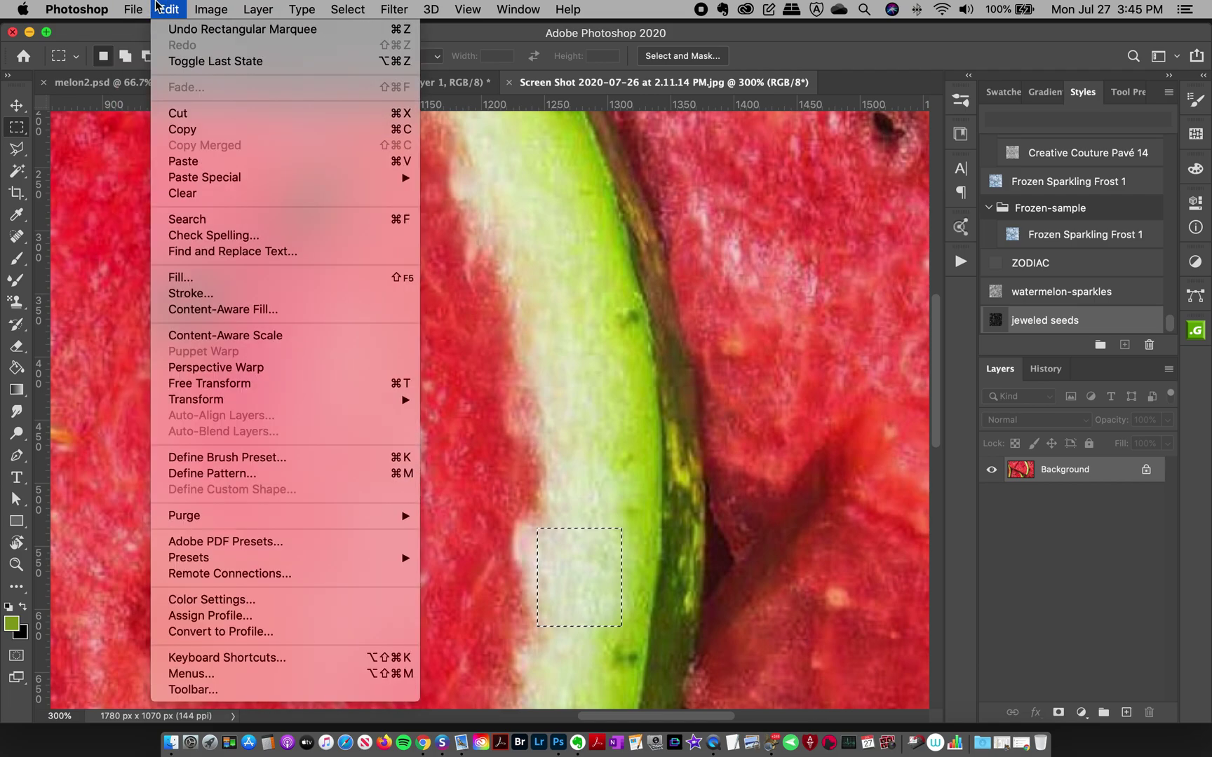
click(158, 7)
Step: Define a pattern from a small rectangle of the bright lime-green rind
click(610, 392)
drag(616, 398, 657, 470)
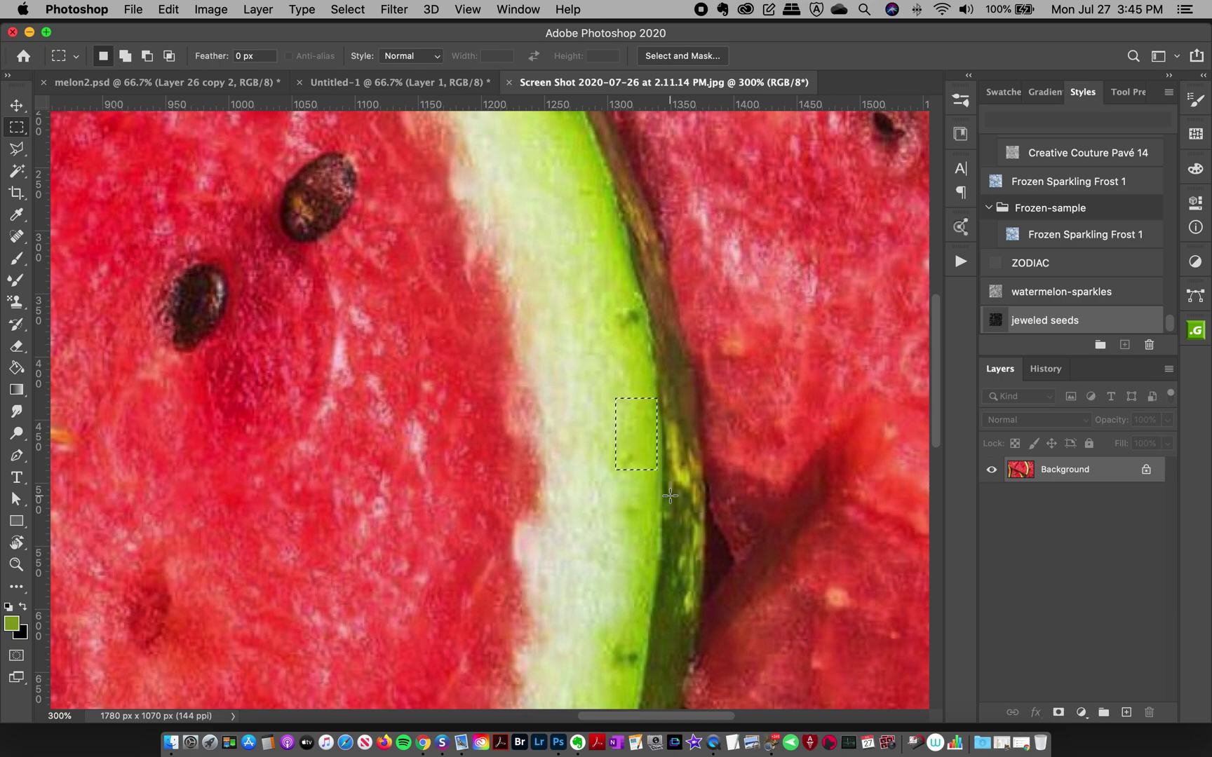
key(super+shift+p)
click(786, 362)
Step: Define a pattern from the lower rind area where the light green meets the dark green skin
scroll(919, 477, down, 10)
scroll(914, 506, up, 2)
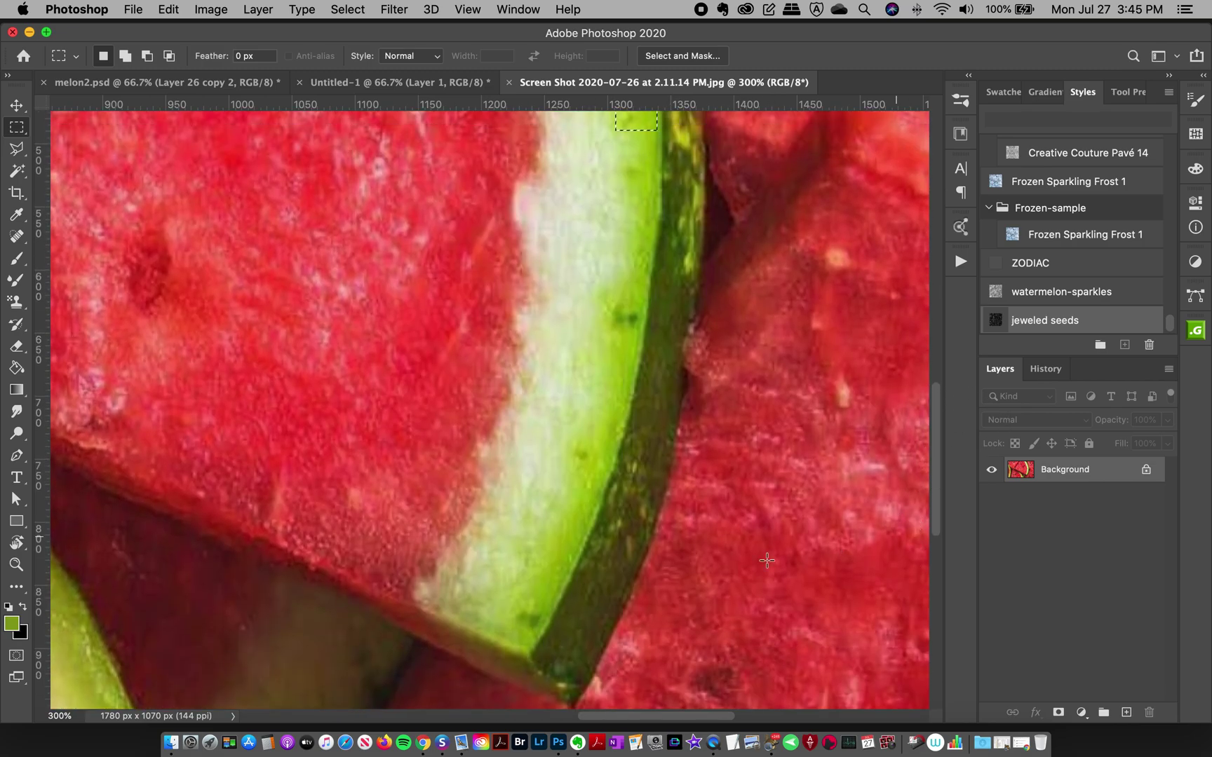
drag(549, 541, 615, 622)
key(super+shift+p)
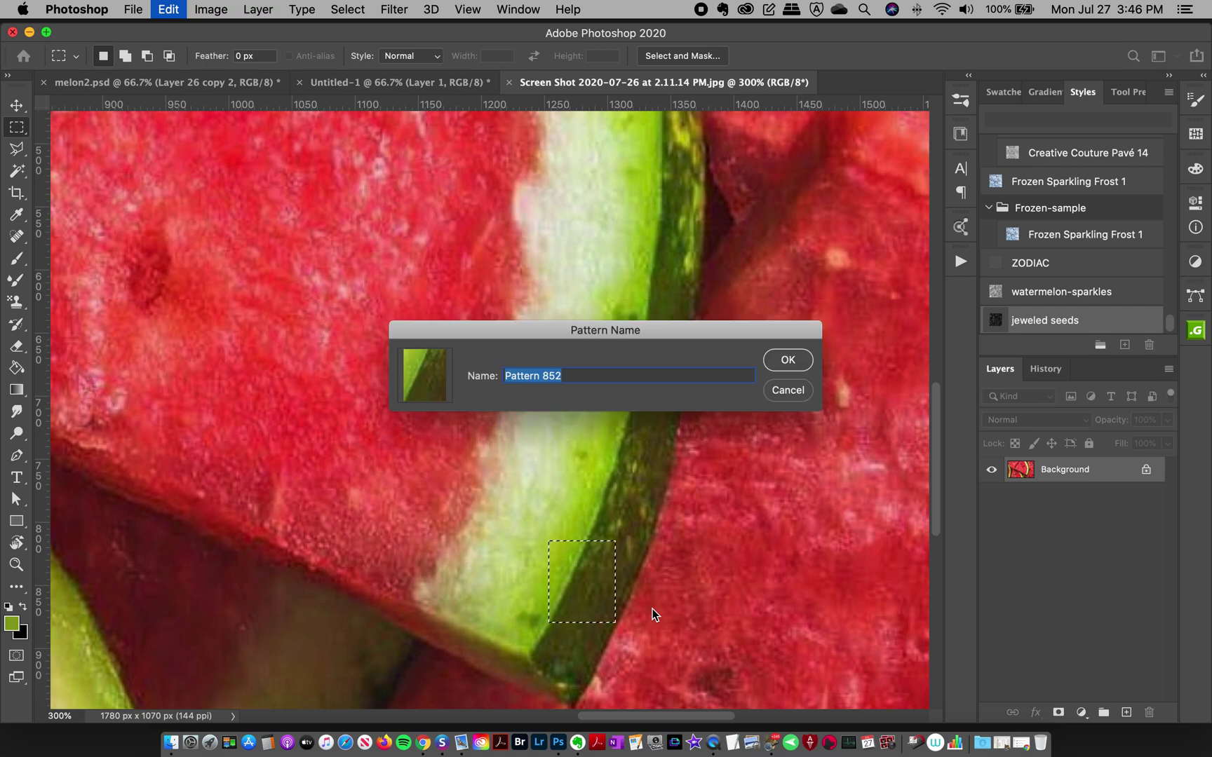
click(787, 362)
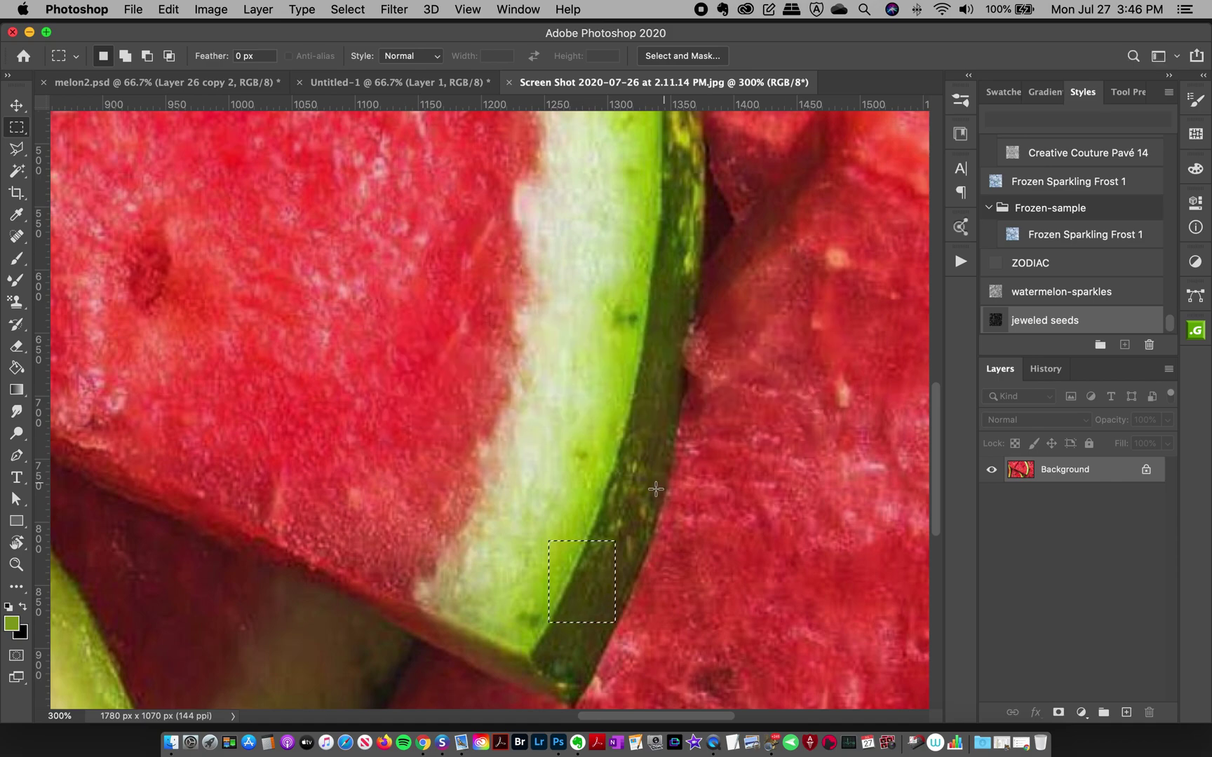
Step: Define a pattern from a small selection of solid dark green skin near the slice's lower tip, and deselect
click(641, 490)
drag(567, 595, 608, 641)
key(super+shift+p)
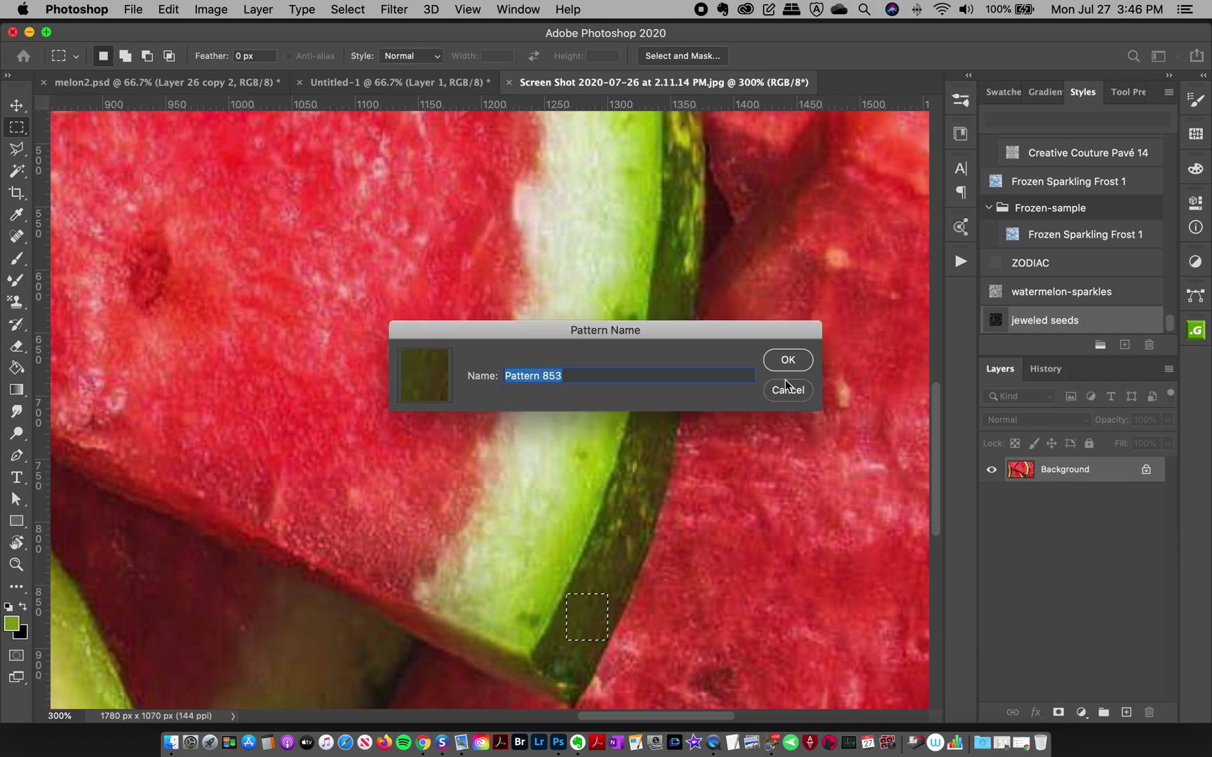
click(786, 360)
key(super+d)
Step: Activate the Pattern Stamp tool and review the newly defined watermelon patterns in its pattern picker
click(16, 301)
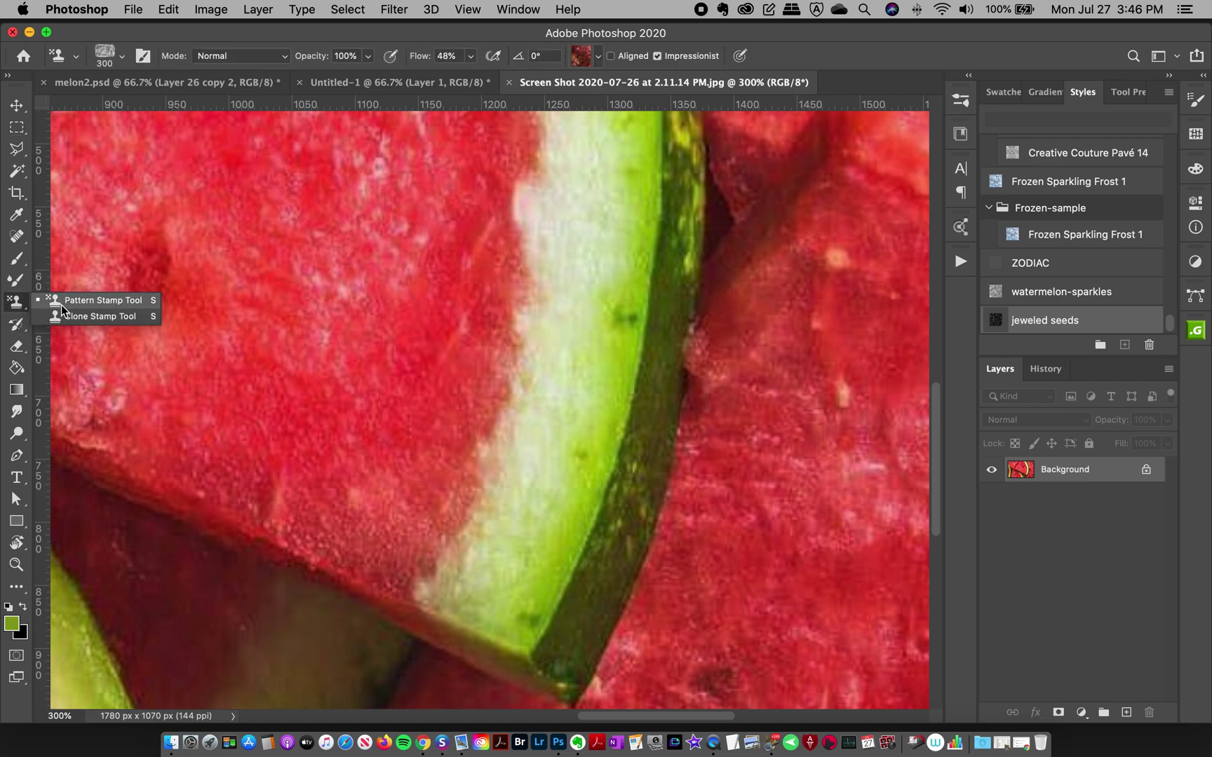
click(81, 304)
click(580, 56)
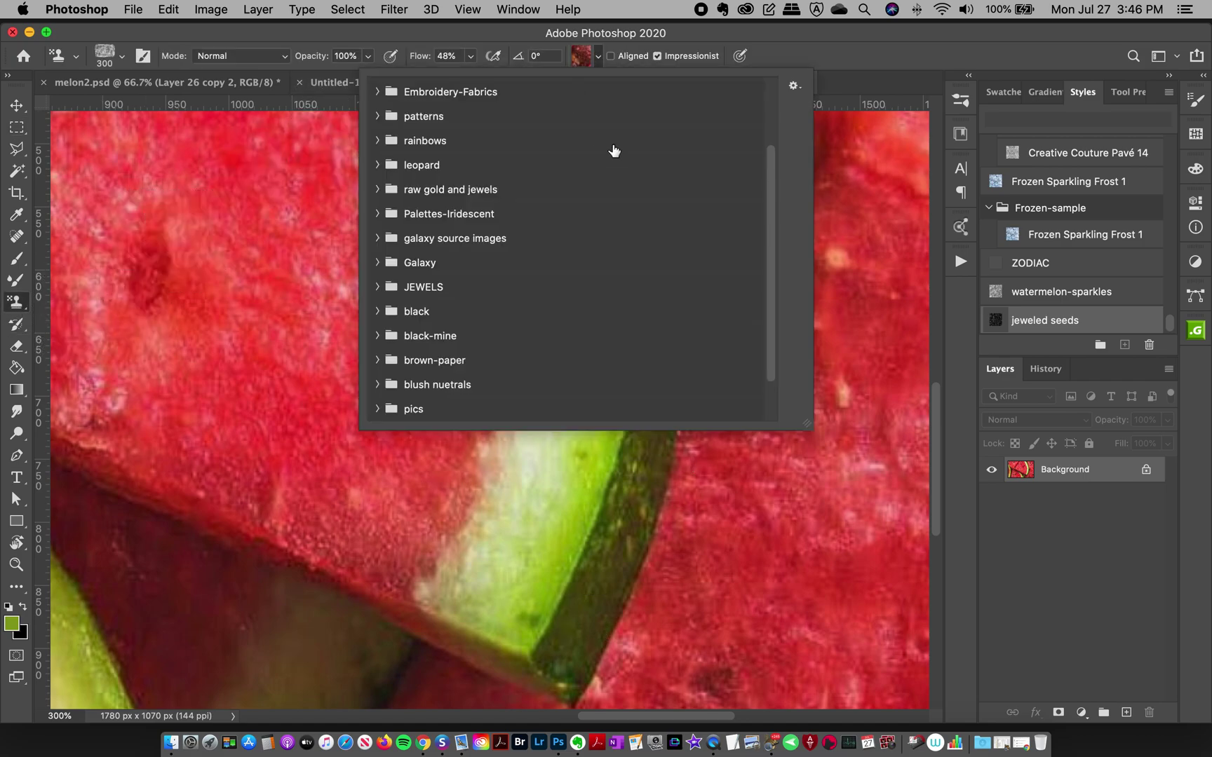
drag(770, 273, 744, 424)
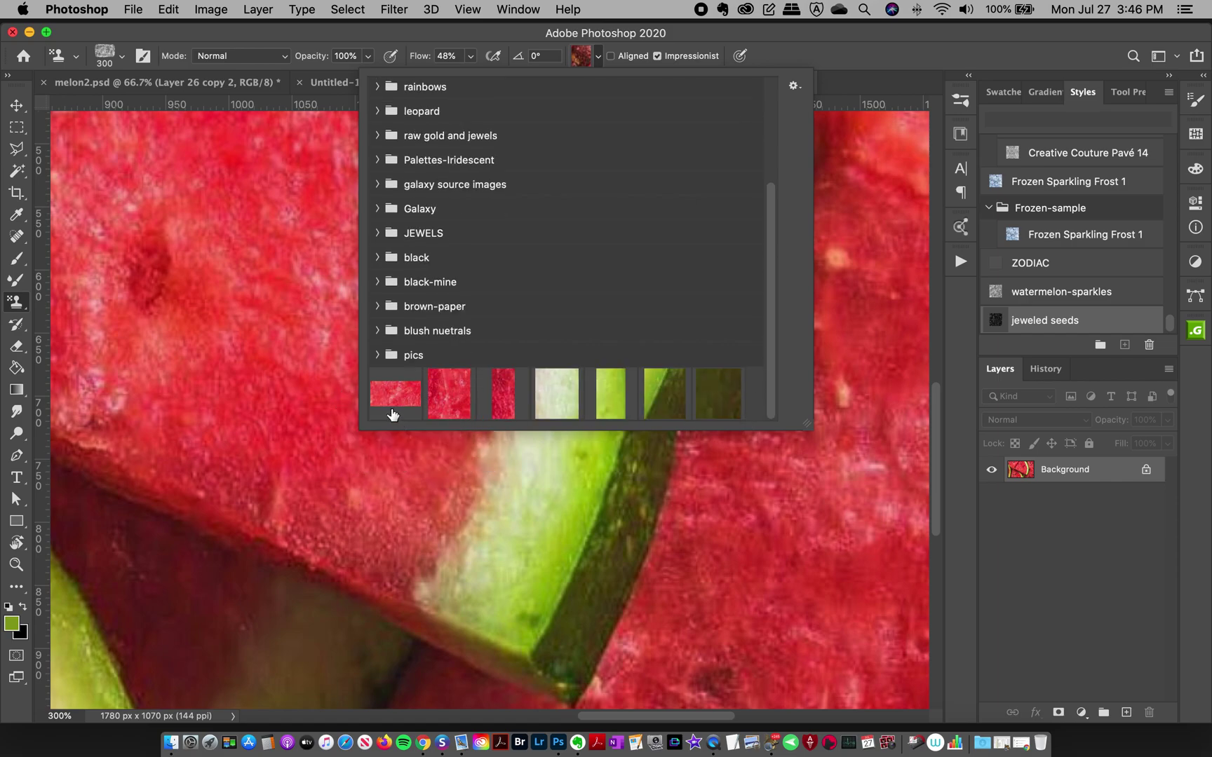
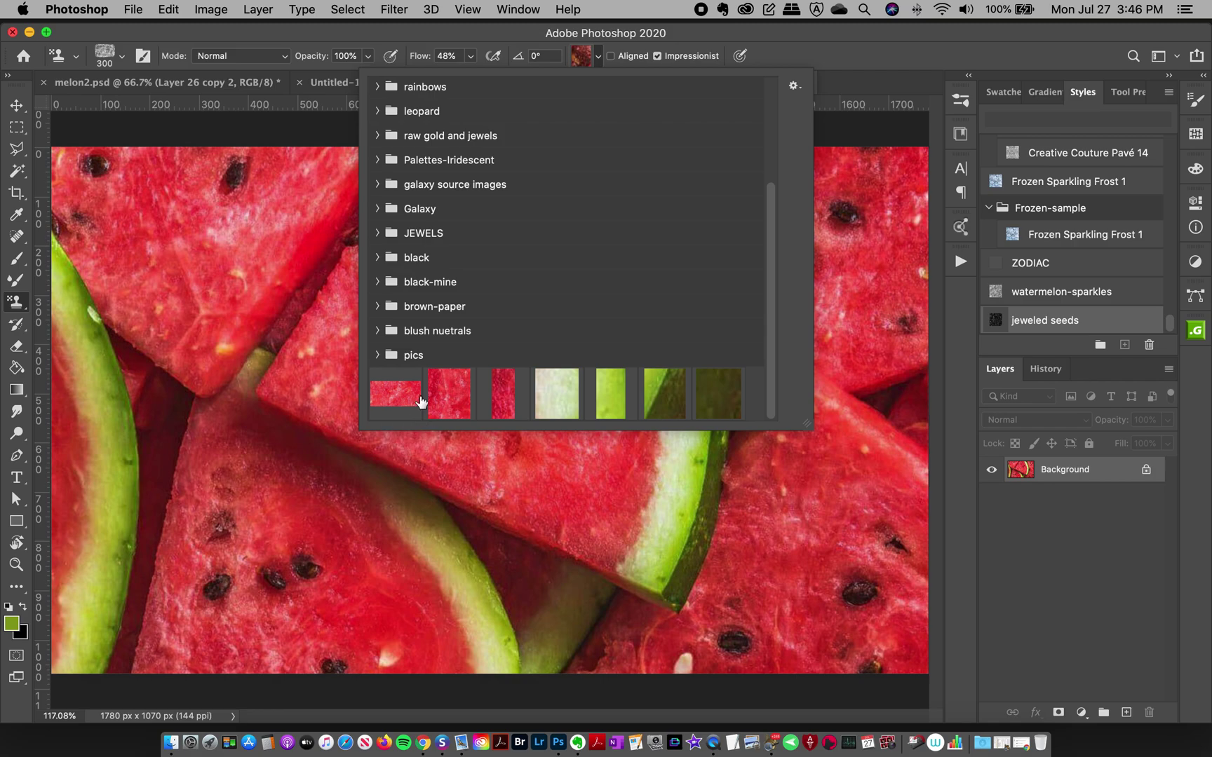
click(579, 59)
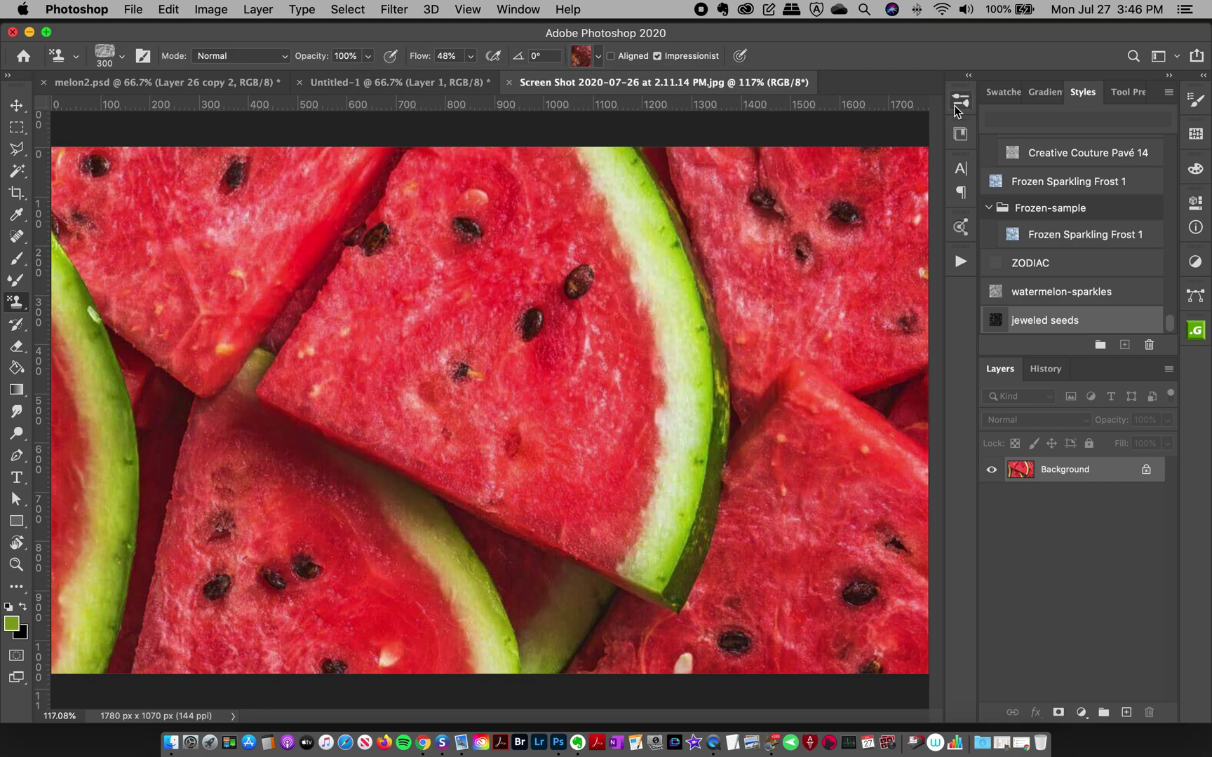
Step: Load the Watermelon BG tool preset and bring up the melon2.psd artwork as reference
click(1127, 92)
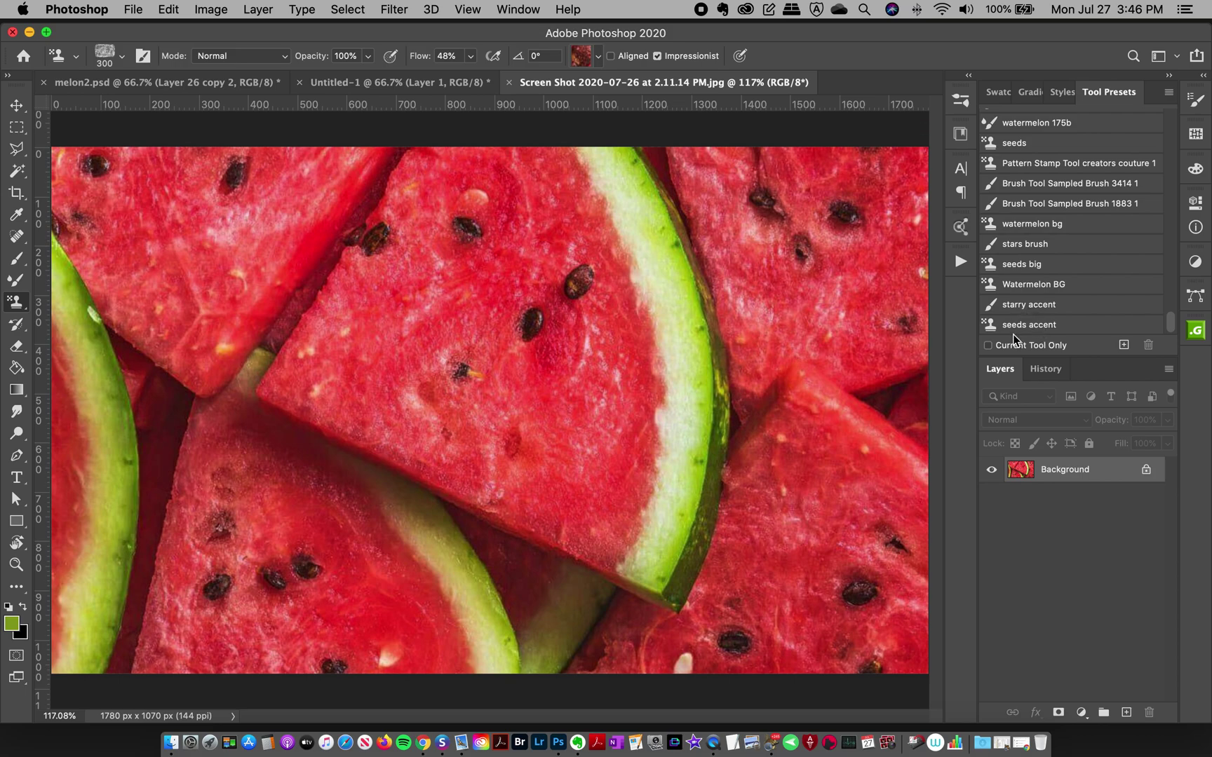
click(1022, 282)
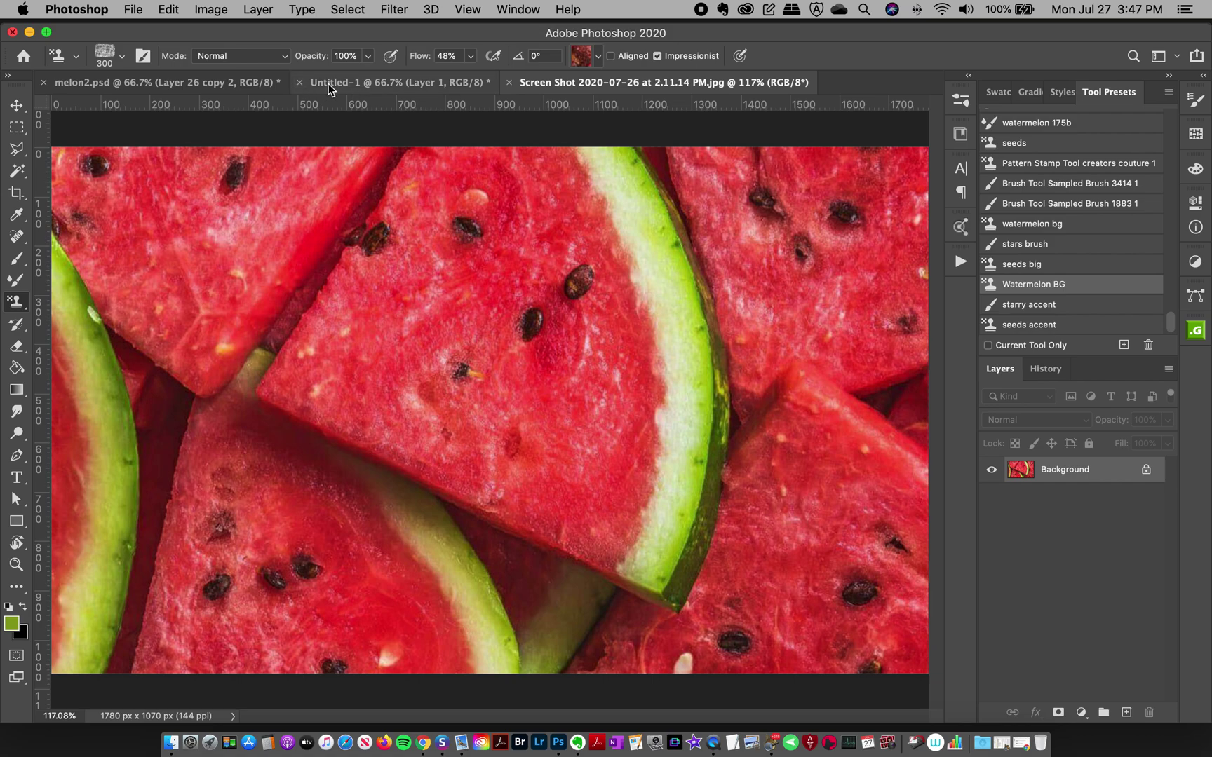
click(261, 84)
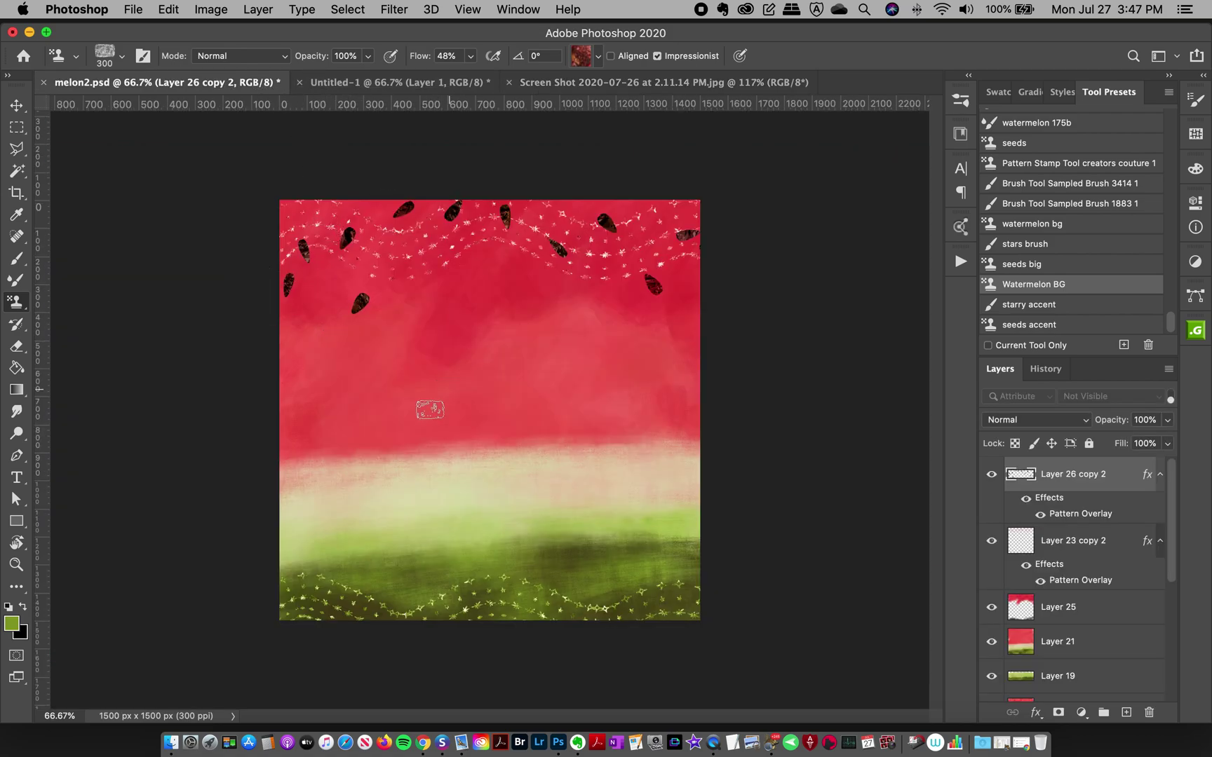
Step: In the blank Untitled-1 document, set the Pattern Stamp's pattern to the first, wide red-flesh swatch
click(366, 83)
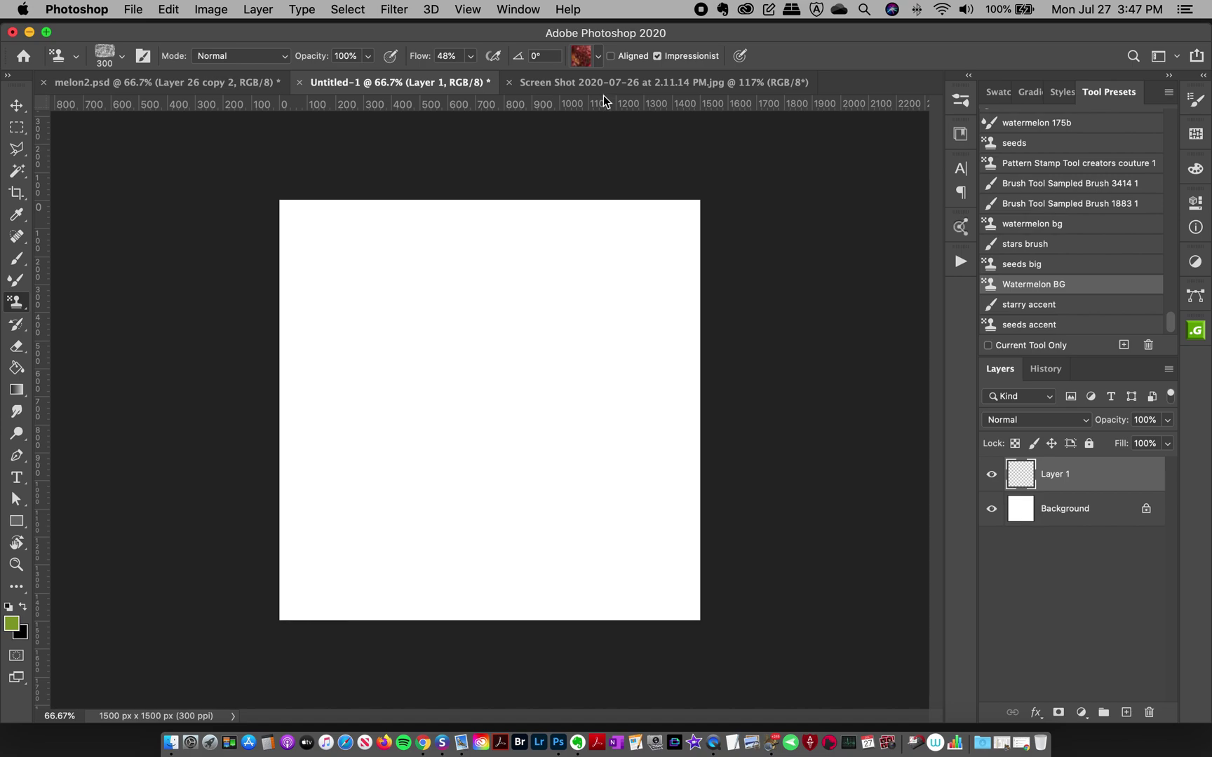
click(581, 58)
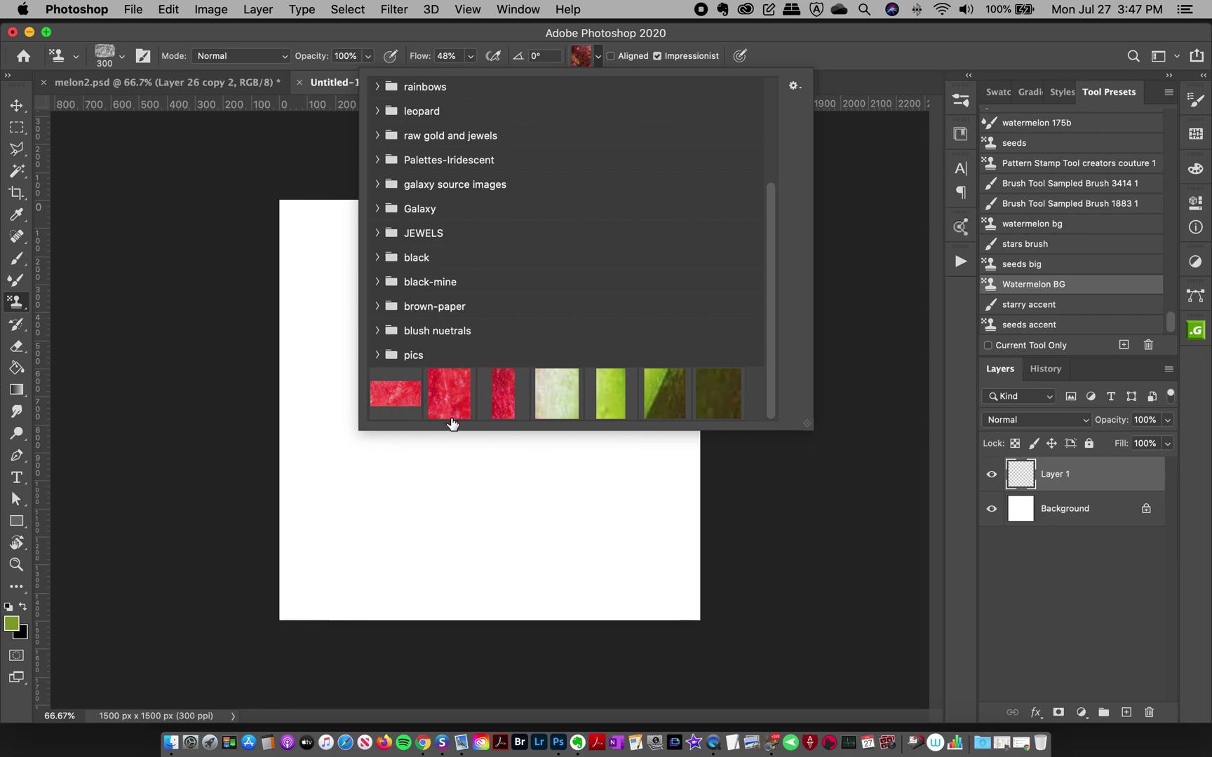
click(388, 390)
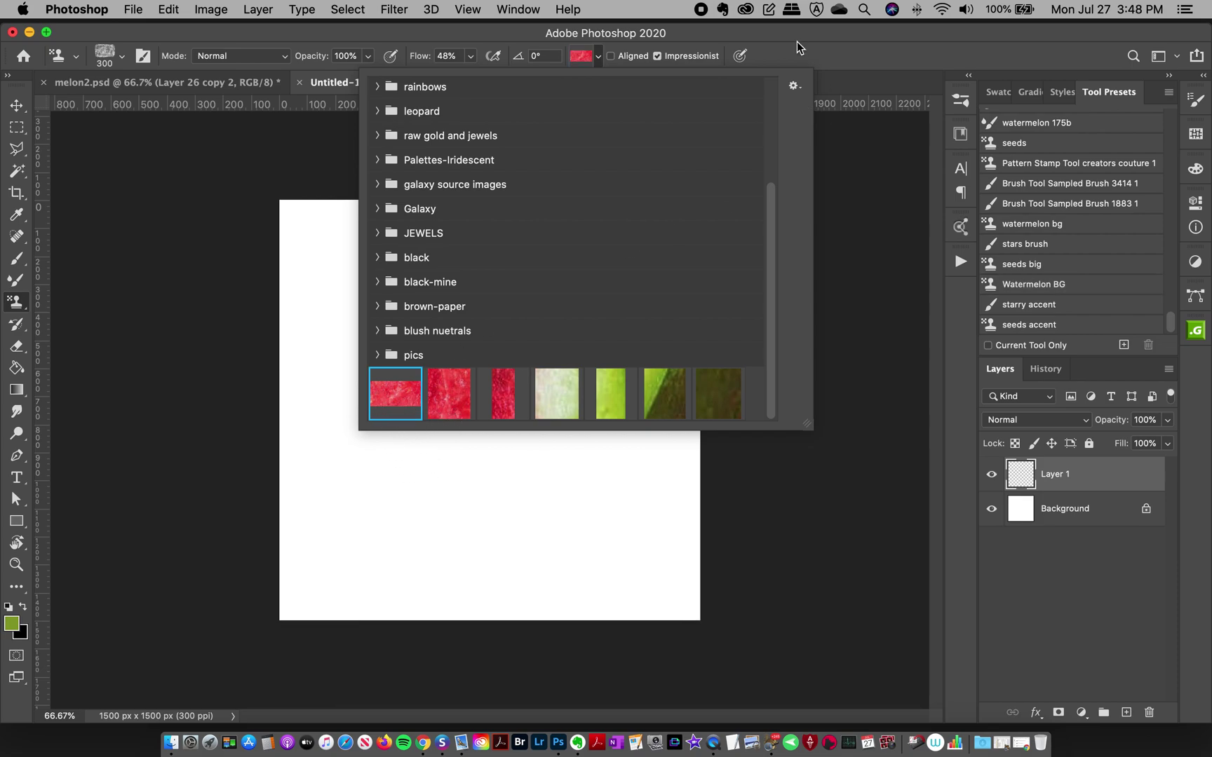
Step: Reload the Watermelon BG preset with the wide red-flesh pattern and paint a full-width band across the top quarter of Layer 1
click(1021, 298)
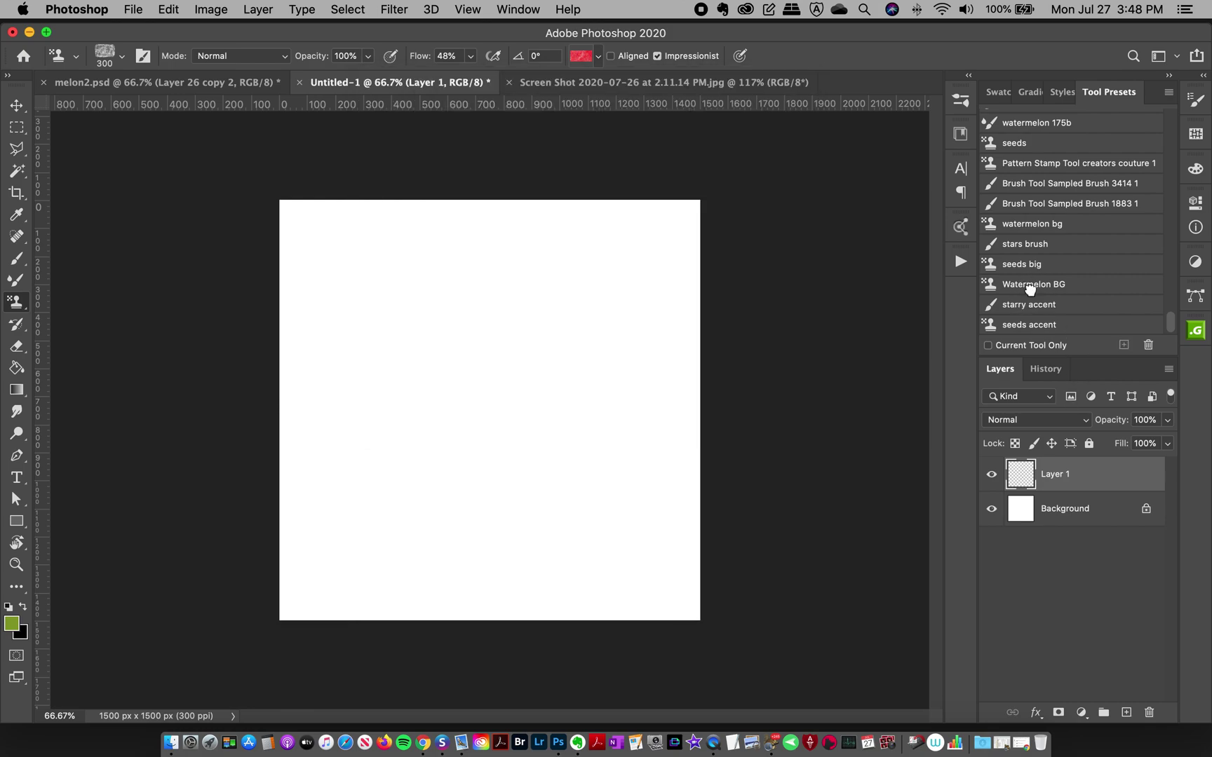
click(1028, 294)
click(579, 56)
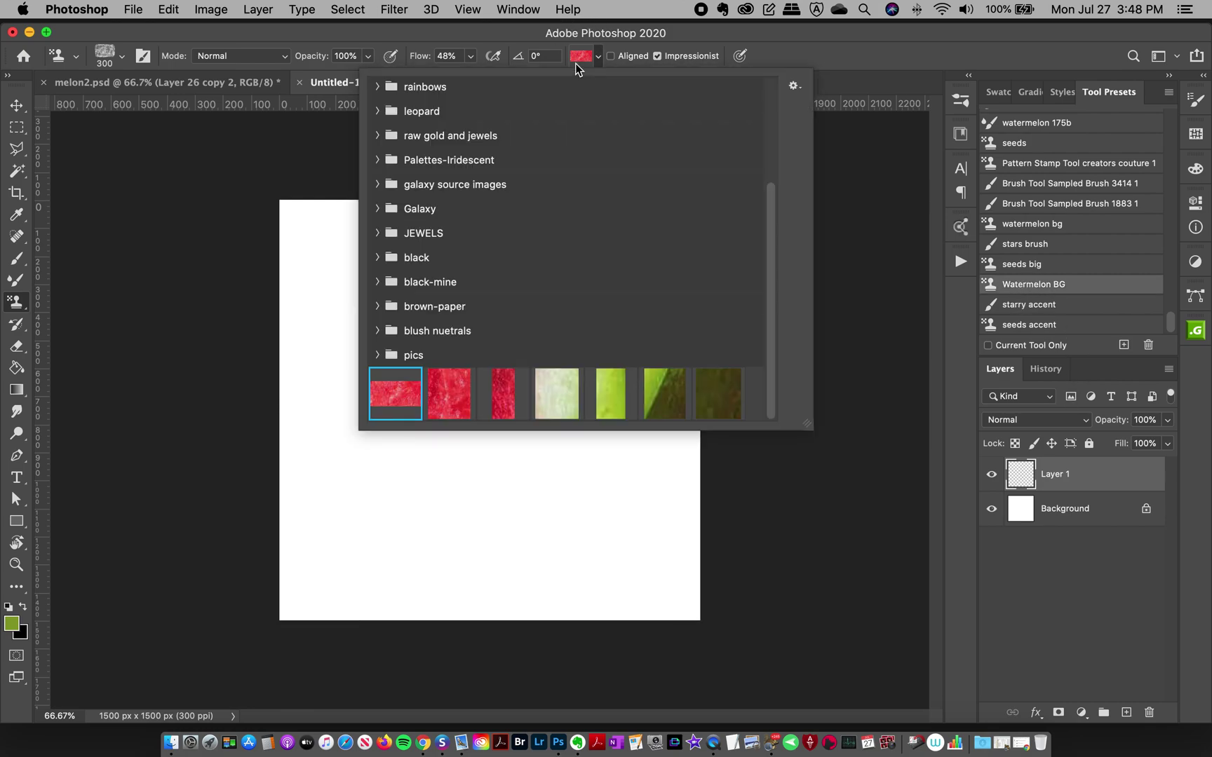
click(389, 404)
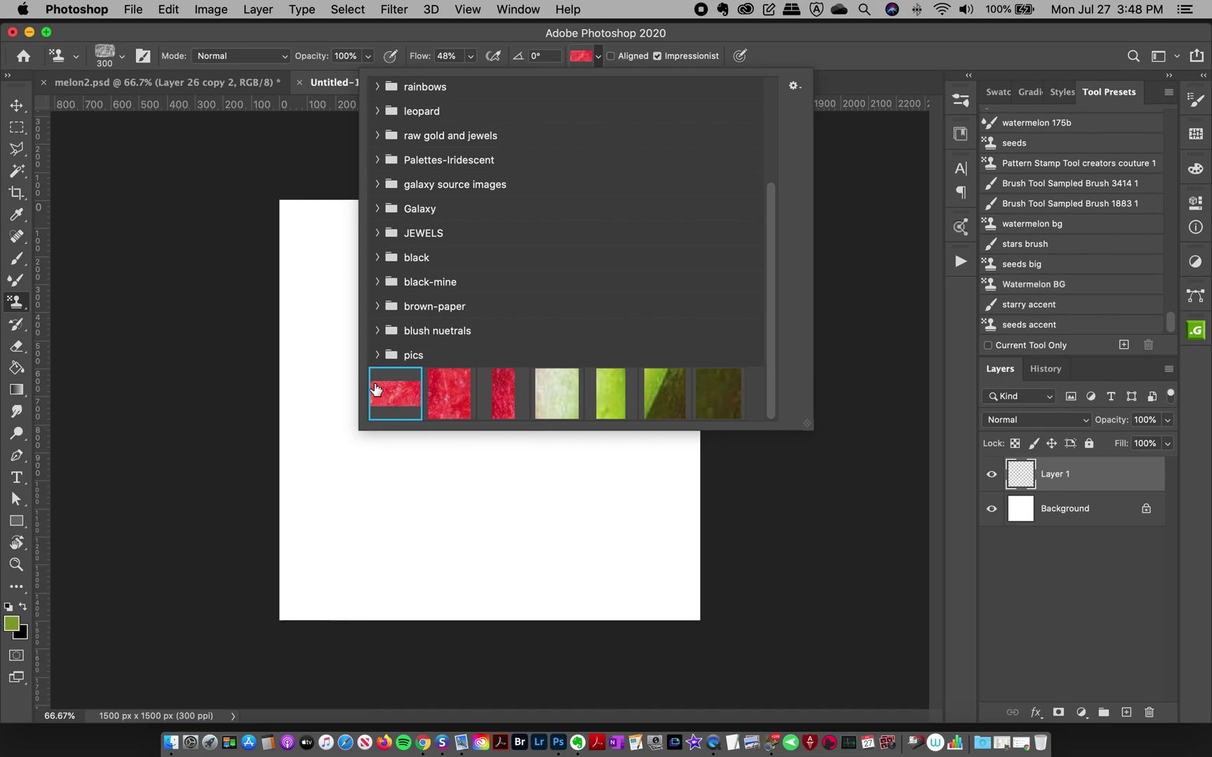
click(724, 35)
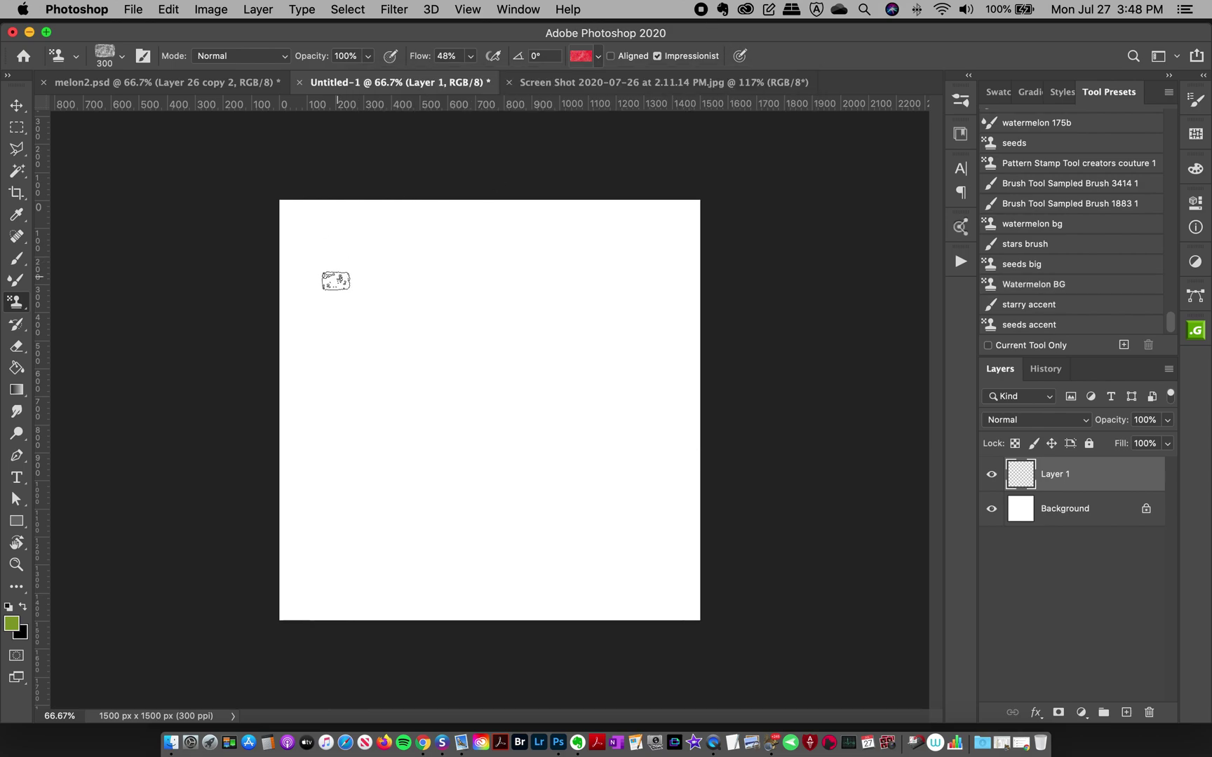
mouse_move(306, 200)
mouse_down()
mouse_move(356, 212)
mouse_move(273, 252)
mouse_move(502, 210)
mouse_up()
mouse_move(314, 241)
mouse_down()
mouse_move(270, 217)
mouse_move(346, 207)
mouse_move(553, 218)
mouse_move(382, 253)
mouse_move(311, 284)
mouse_move(499, 261)
mouse_move(276, 281)
mouse_move(522, 264)
mouse_move(692, 221)
mouse_move(587, 211)
mouse_move(716, 241)
mouse_move(451, 273)
mouse_move(698, 308)
mouse_up()
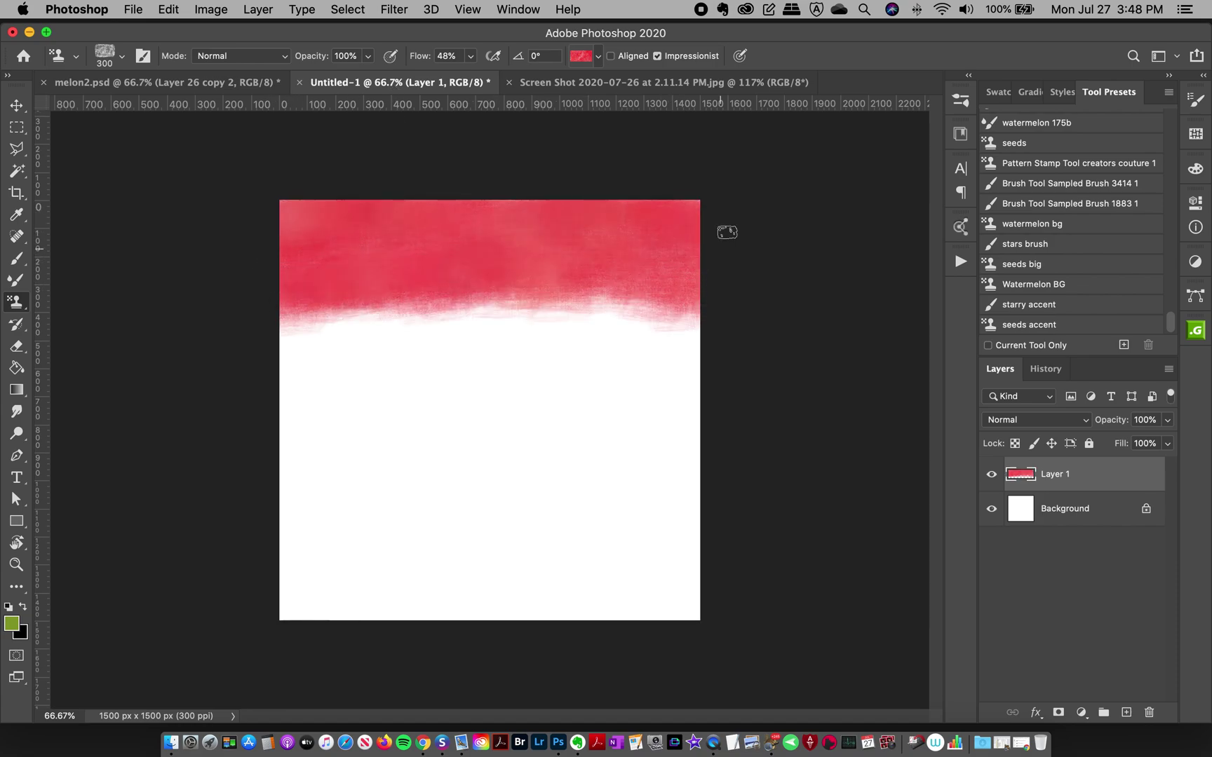
Step: Raise the Pattern Stamp's flow to 100% and paint over the red band on Layer 1
click(469, 57)
drag(484, 74, 519, 74)
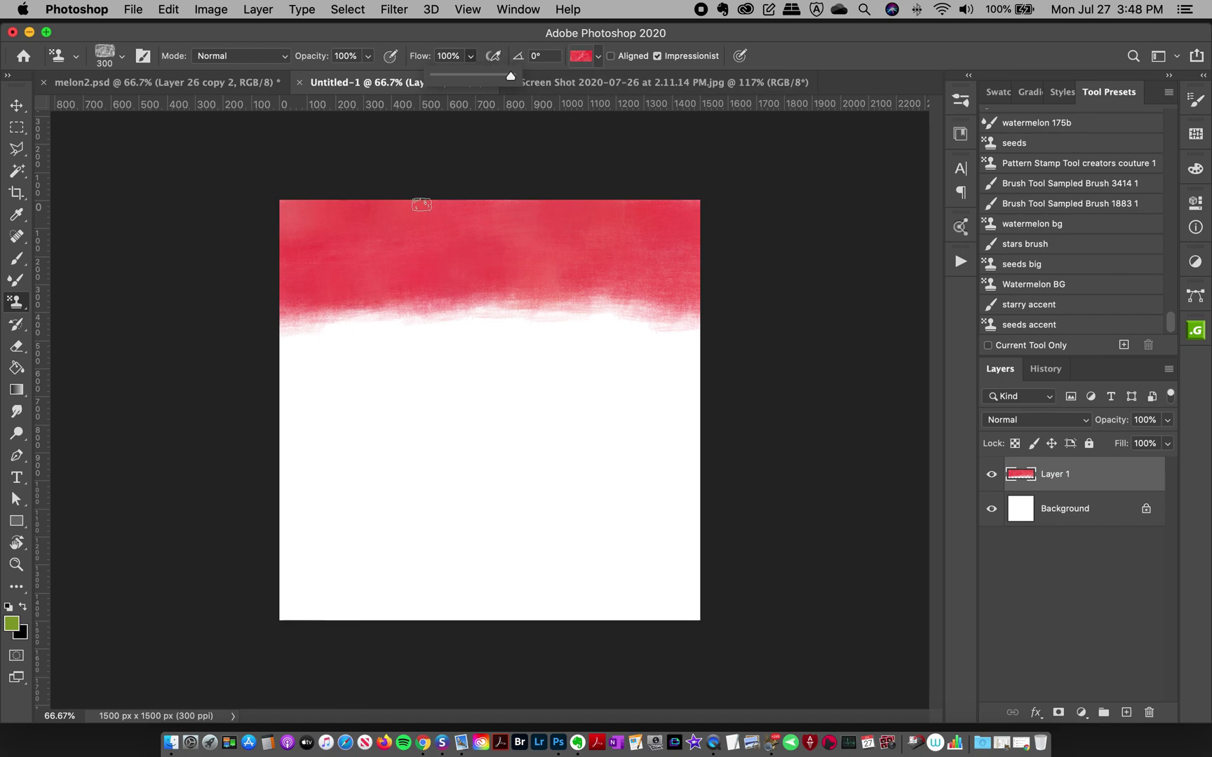
mouse_move(389, 255)
mouse_down()
mouse_move(323, 330)
mouse_move(533, 267)
mouse_move(372, 211)
mouse_move(366, 275)
mouse_move(519, 301)
mouse_move(561, 281)
mouse_move(508, 225)
mouse_move(681, 283)
mouse_move(556, 263)
mouse_up()
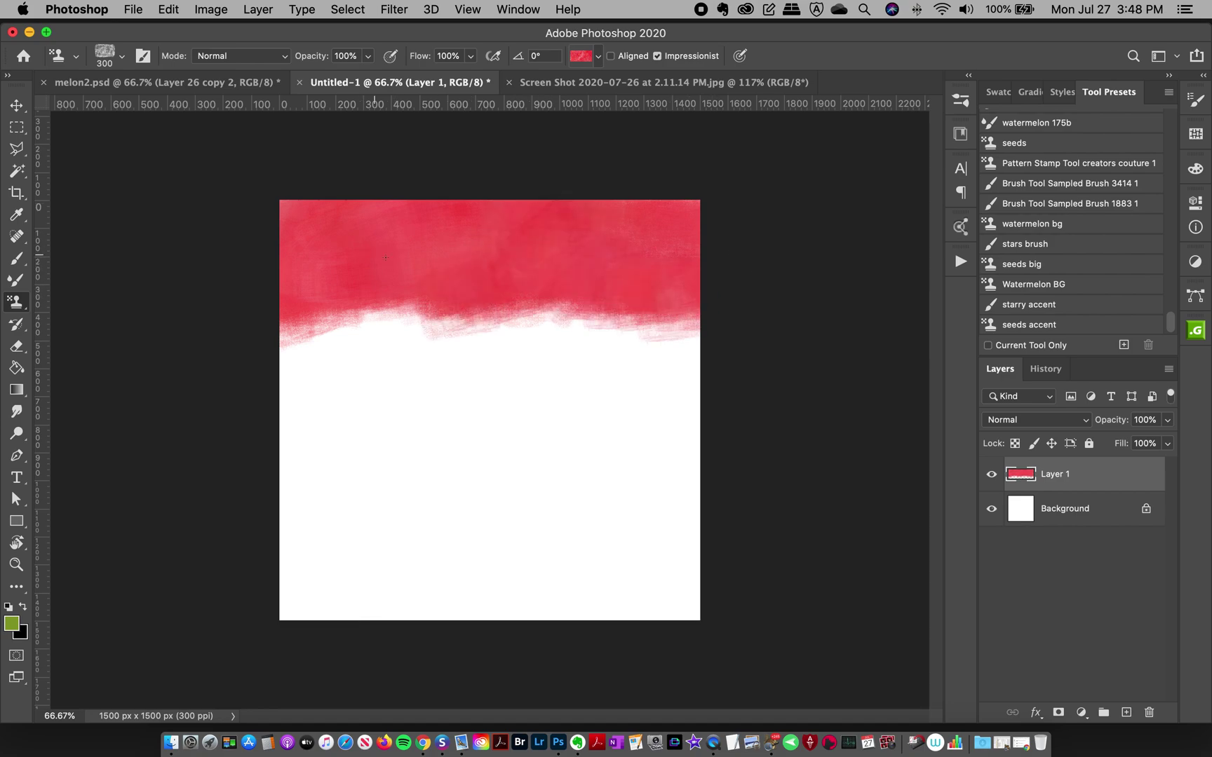
Step: Restore the Watermelon BG preset's settings and paint the rest of Layer 1 with the red-flesh pattern down to the canvas bottom
click(470, 56)
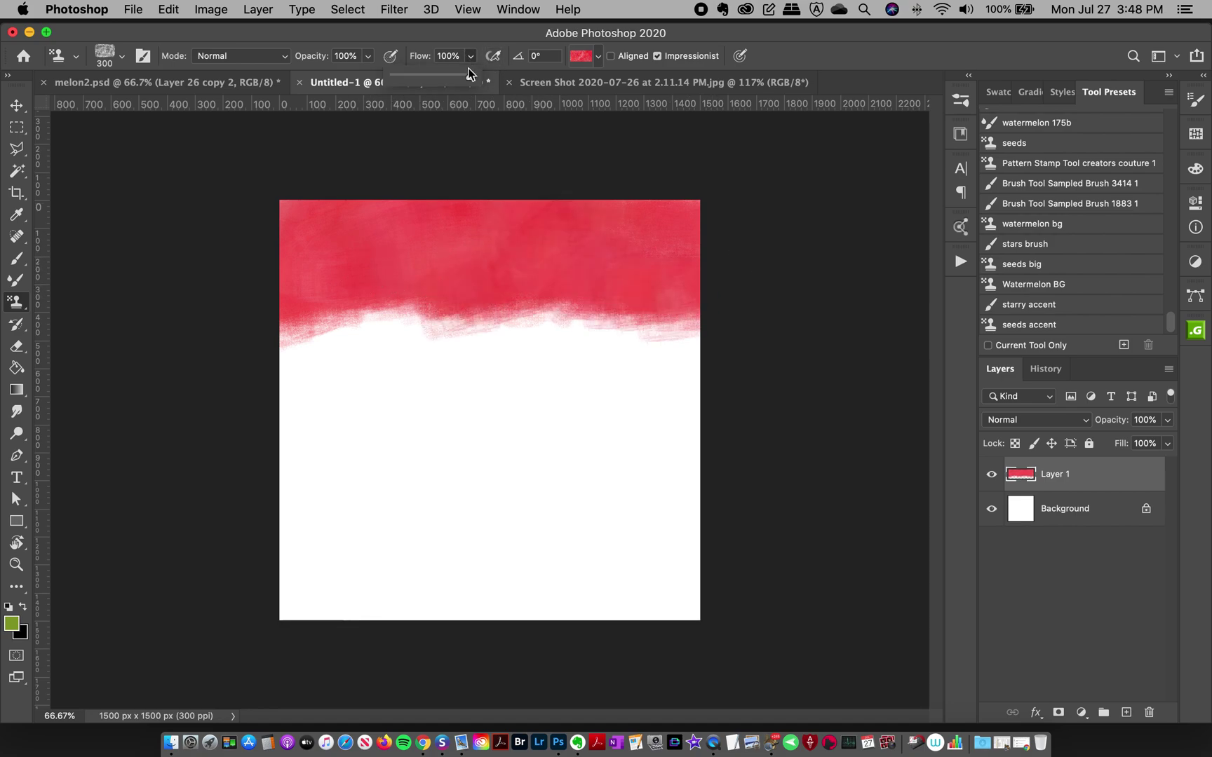
click(1030, 285)
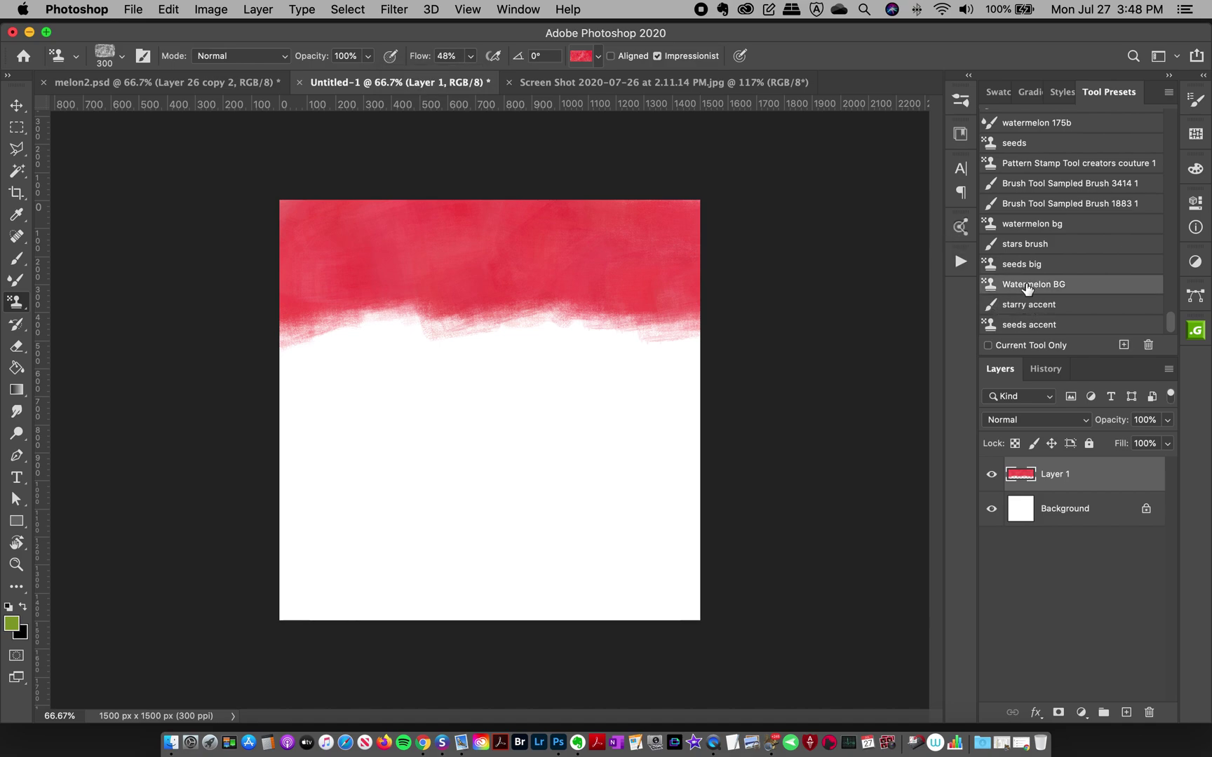
mouse_move(333, 277)
mouse_down()
mouse_move(367, 314)
mouse_move(437, 313)
mouse_move(240, 366)
mouse_move(526, 329)
mouse_move(714, 329)
mouse_move(503, 308)
mouse_move(391, 329)
mouse_move(241, 384)
mouse_move(305, 391)
mouse_move(537, 356)
mouse_move(675, 352)
mouse_move(718, 369)
mouse_move(384, 383)
mouse_move(261, 405)
mouse_move(205, 432)
mouse_move(541, 357)
mouse_move(389, 352)
mouse_move(524, 352)
mouse_move(672, 395)
mouse_move(403, 415)
mouse_move(264, 439)
mouse_move(736, 398)
mouse_move(209, 485)
mouse_move(742, 418)
mouse_move(714, 439)
mouse_move(365, 470)
mouse_move(228, 502)
mouse_move(595, 481)
mouse_move(737, 455)
mouse_move(659, 455)
mouse_move(295, 499)
mouse_move(270, 518)
mouse_move(770, 482)
mouse_move(648, 483)
mouse_move(250, 548)
mouse_move(485, 533)
mouse_move(742, 541)
mouse_move(376, 588)
mouse_move(427, 616)
mouse_move(253, 619)
mouse_move(234, 601)
mouse_move(494, 555)
mouse_move(451, 585)
mouse_move(480, 560)
mouse_move(544, 579)
mouse_move(648, 535)
mouse_move(682, 536)
mouse_move(705, 542)
mouse_move(678, 618)
mouse_move(726, 638)
mouse_up()
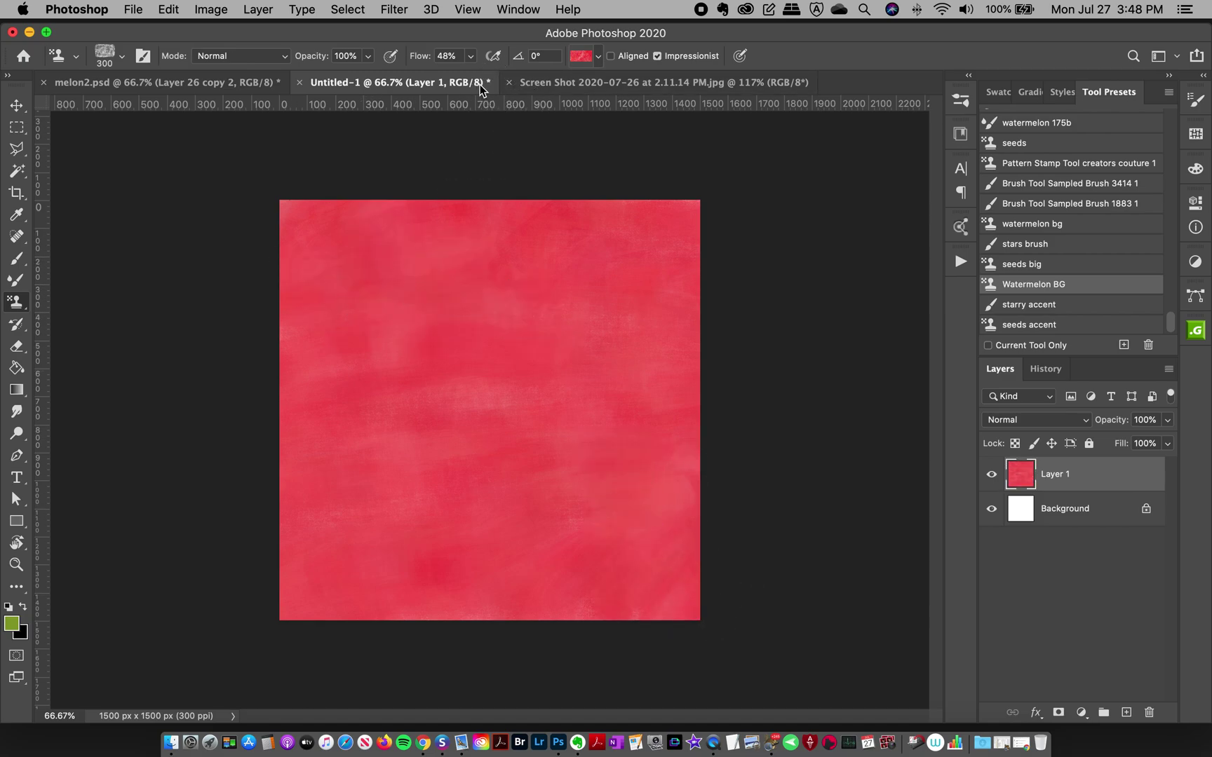
Step: Switch to the second red-flesh pattern and brush deeper red patches across the whole canvas on Layer 1
click(587, 58)
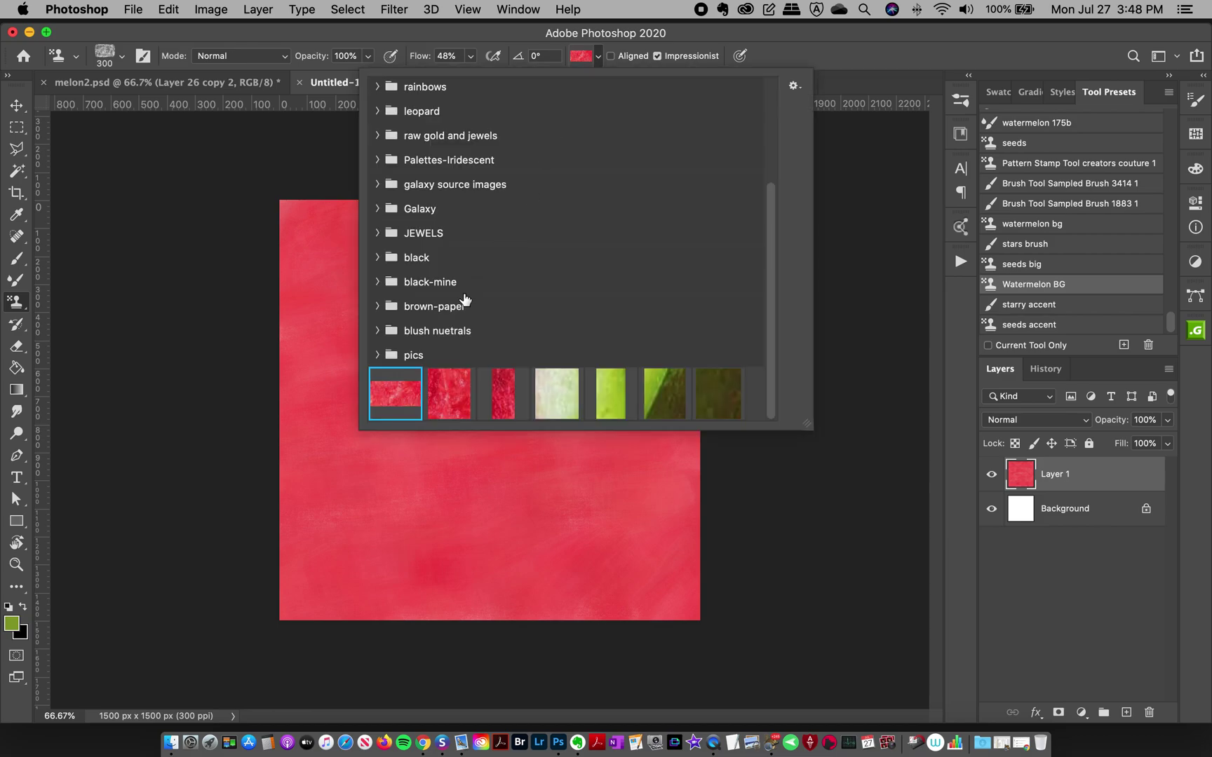
click(445, 405)
click(330, 244)
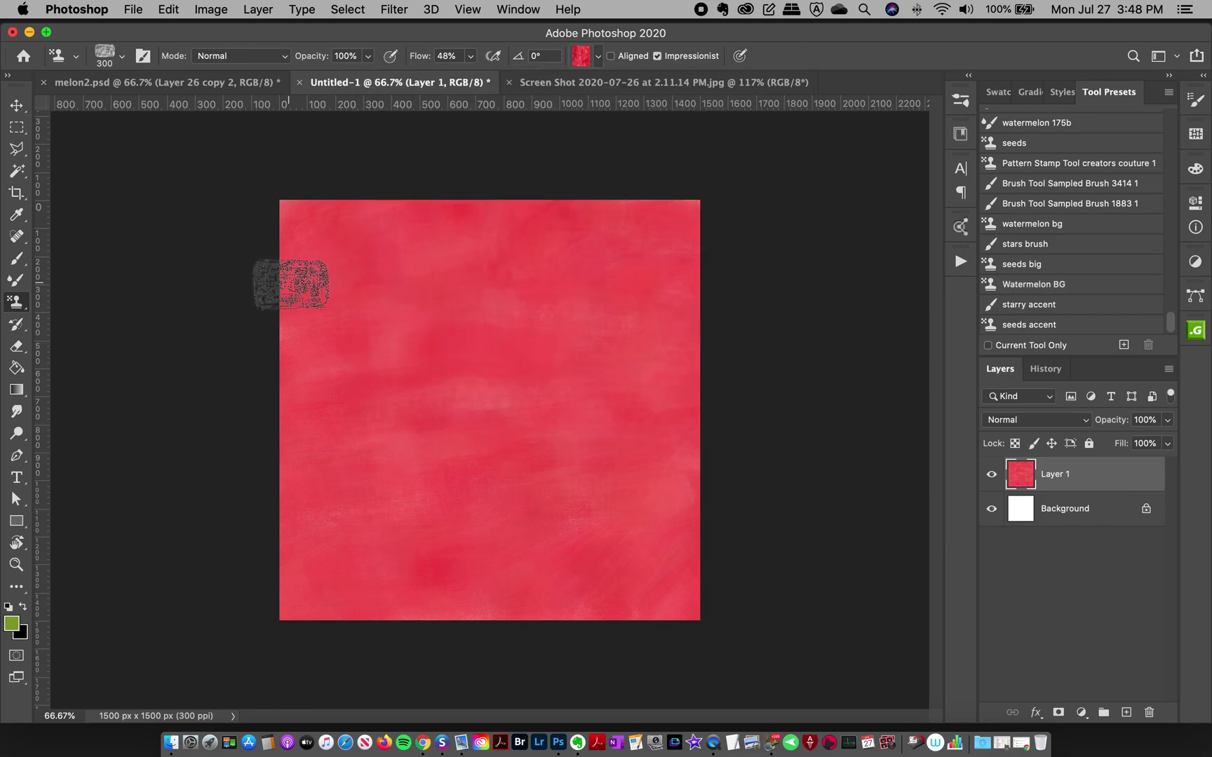
mouse_move(317, 238)
mouse_down()
mouse_move(413, 236)
mouse_move(374, 306)
mouse_move(318, 361)
mouse_move(326, 443)
mouse_move(526, 463)
mouse_move(547, 447)
mouse_move(522, 390)
mouse_move(550, 264)
mouse_move(673, 233)
mouse_move(701, 333)
mouse_move(660, 440)
mouse_move(690, 501)
mouse_move(503, 574)
mouse_move(369, 546)
mouse_move(318, 554)
mouse_move(504, 613)
mouse_move(585, 658)
mouse_move(611, 652)
mouse_up()
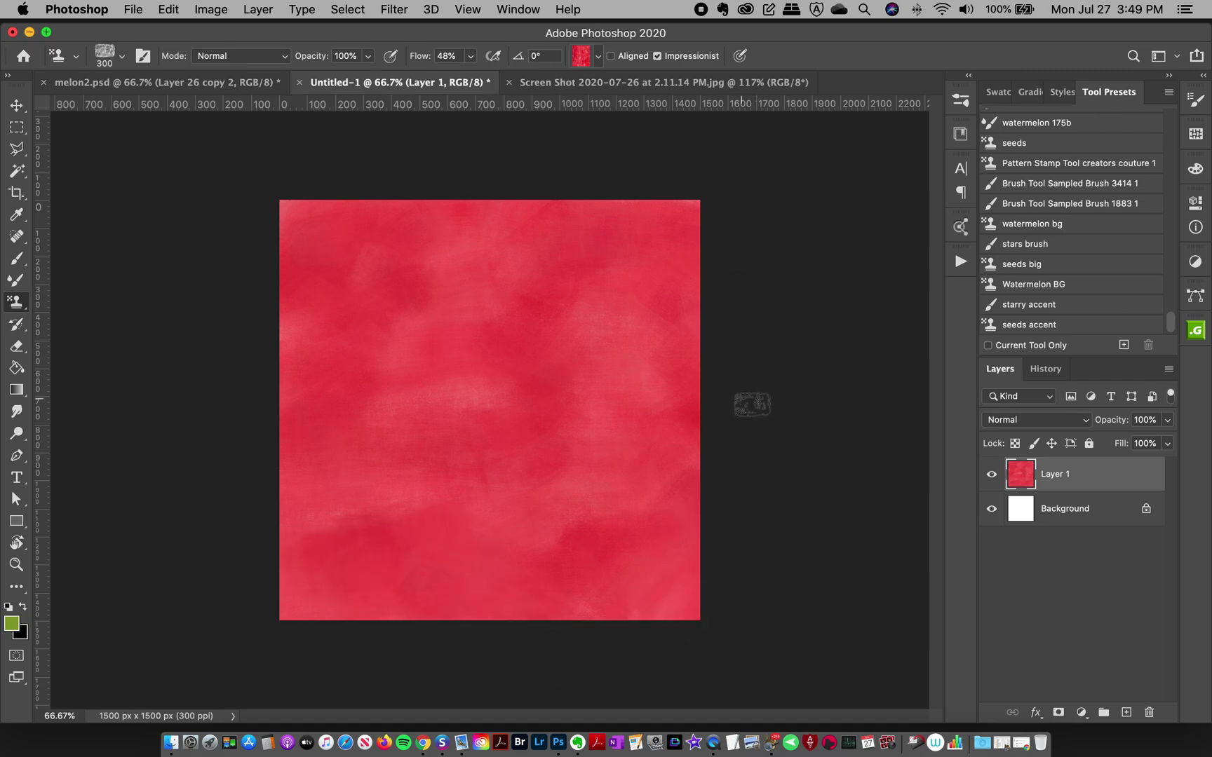
Step: Add a new layer and paint a full-width horizontal band of the pale white-green rind pattern across the lower third of the canvas
click(1125, 713)
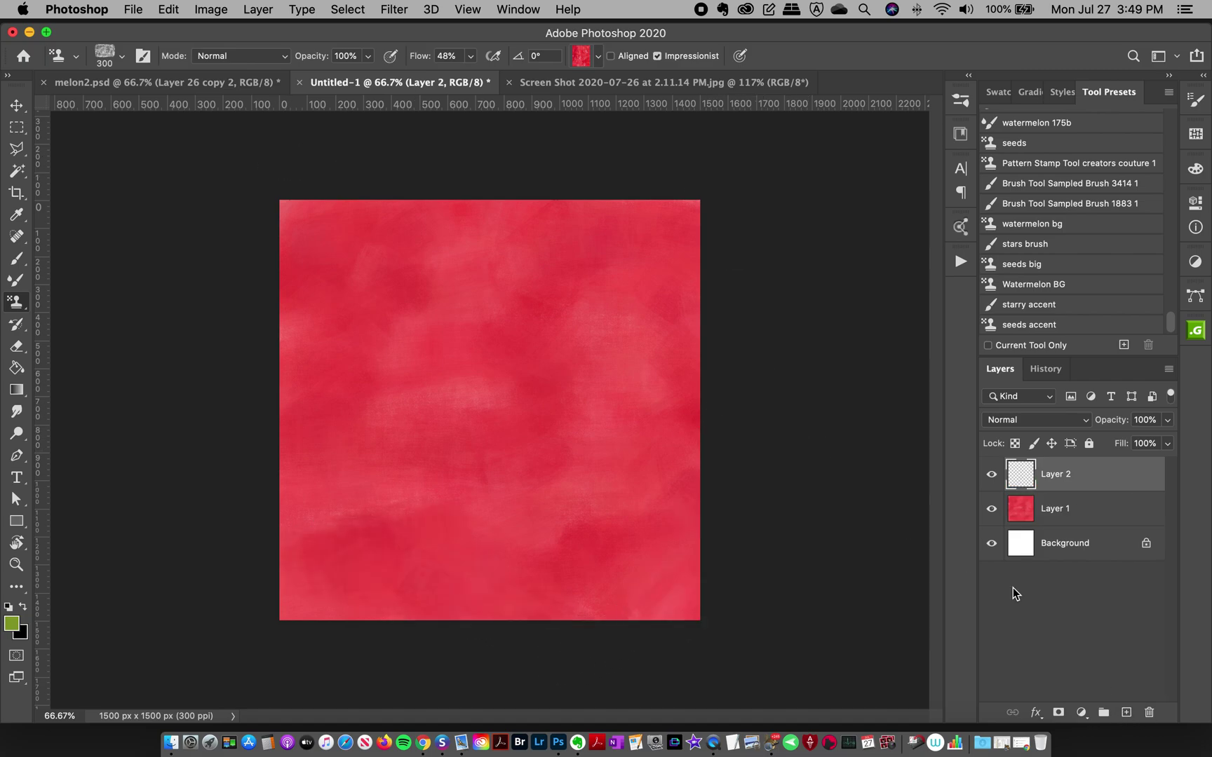
click(580, 59)
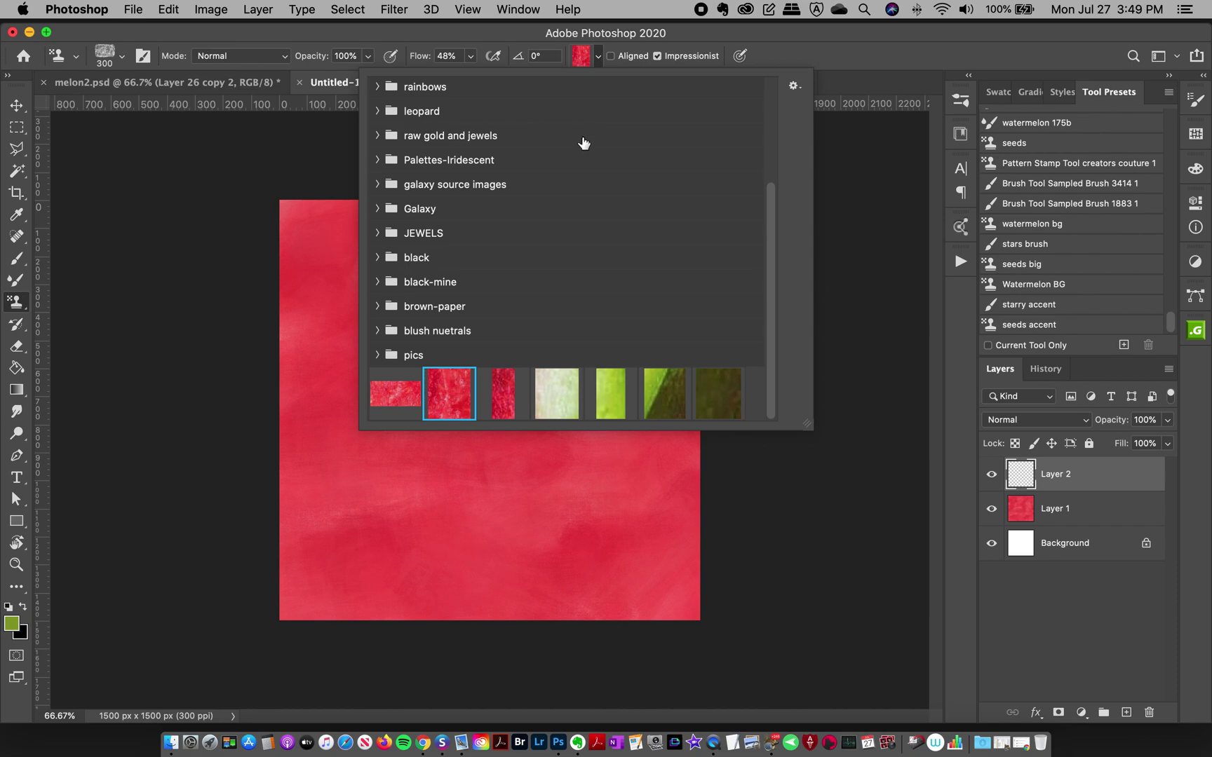
click(551, 406)
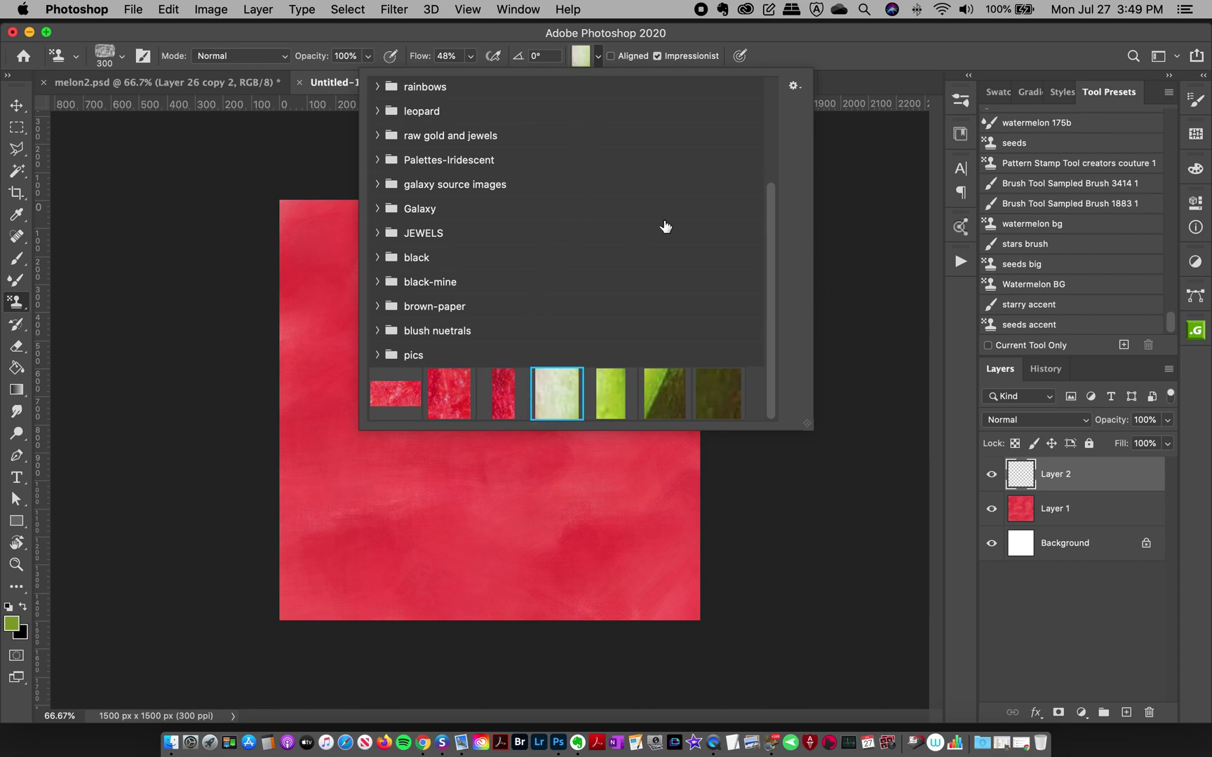
click(787, 51)
mouse_move(254, 489)
mouse_down()
mouse_move(724, 500)
mouse_move(235, 536)
mouse_move(750, 532)
mouse_move(260, 500)
mouse_move(469, 516)
mouse_move(722, 508)
mouse_move(230, 535)
mouse_move(257, 540)
mouse_up()
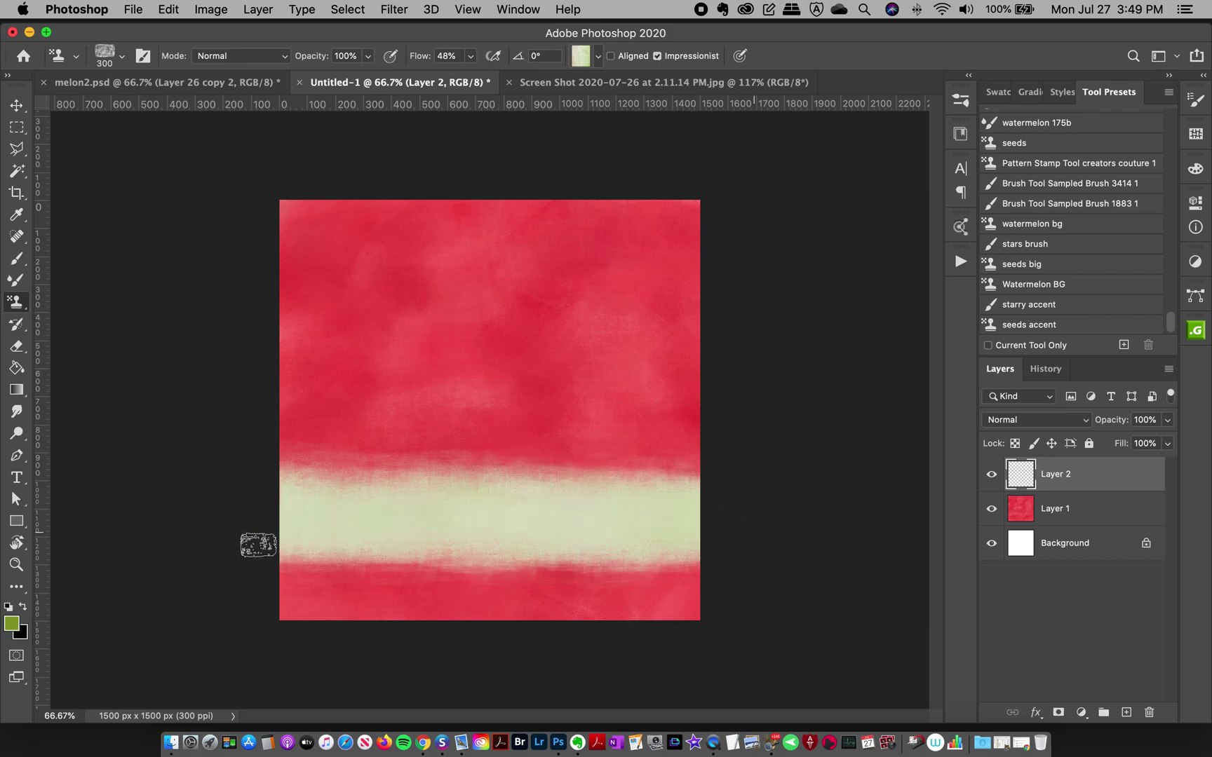
Step: Paint a bright green rind band over the lower part of the pale band using the light green pattern
click(582, 56)
click(611, 403)
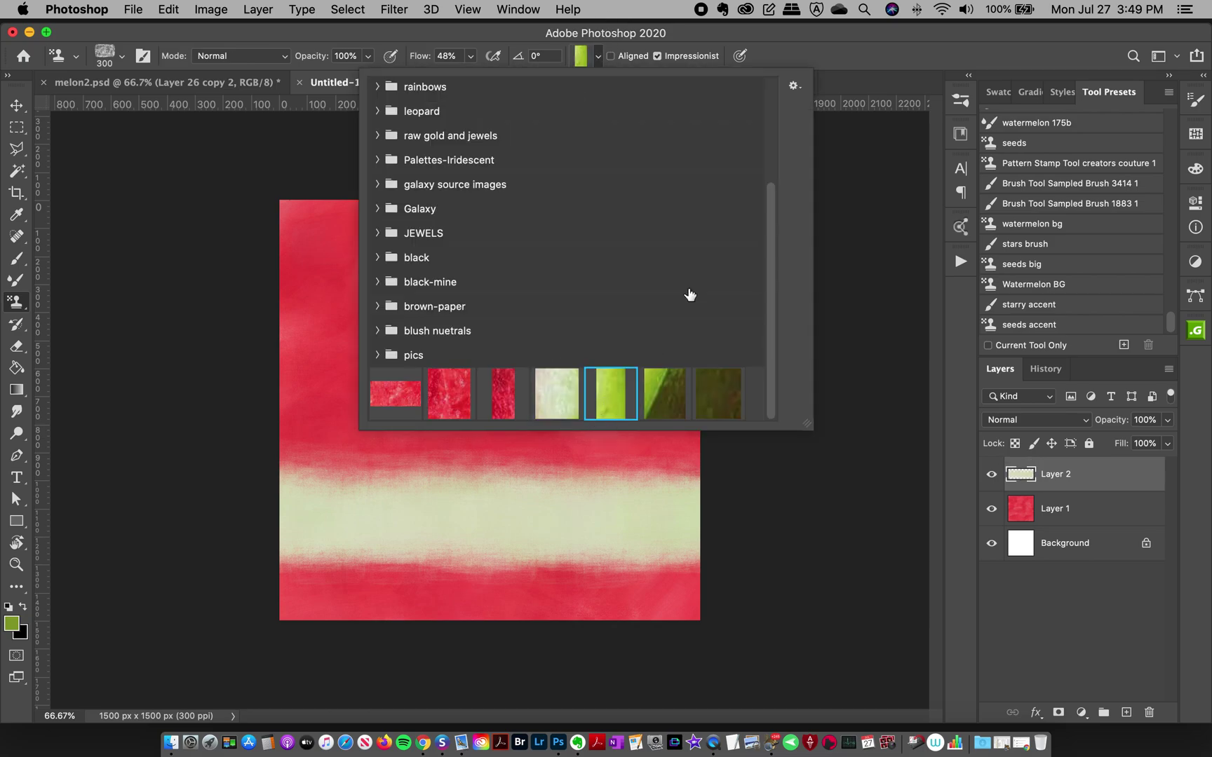
click(786, 46)
mouse_move(321, 550)
mouse_down()
mouse_move(785, 553)
mouse_move(530, 545)
mouse_move(287, 564)
mouse_up()
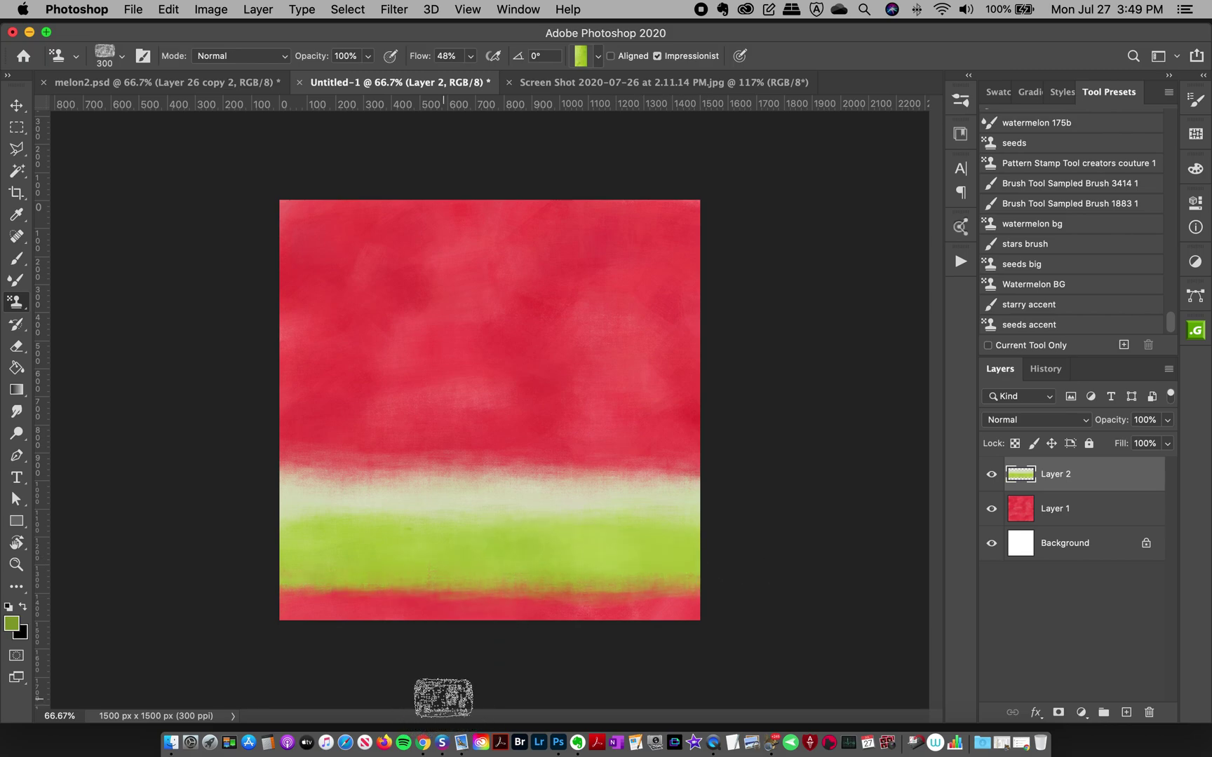
Step: Paint a darker green rind band below the bright green down to the canvas bottom, using the mixed light-and-dark green pattern
click(597, 55)
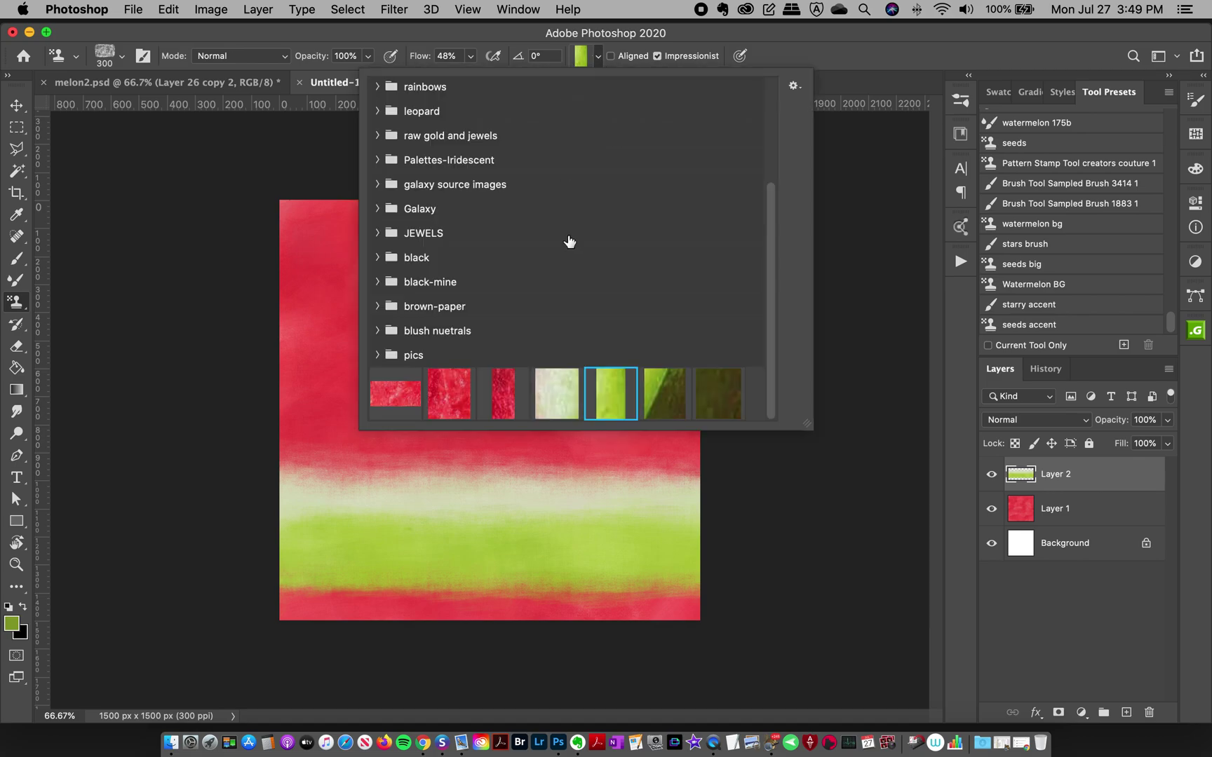
click(652, 404)
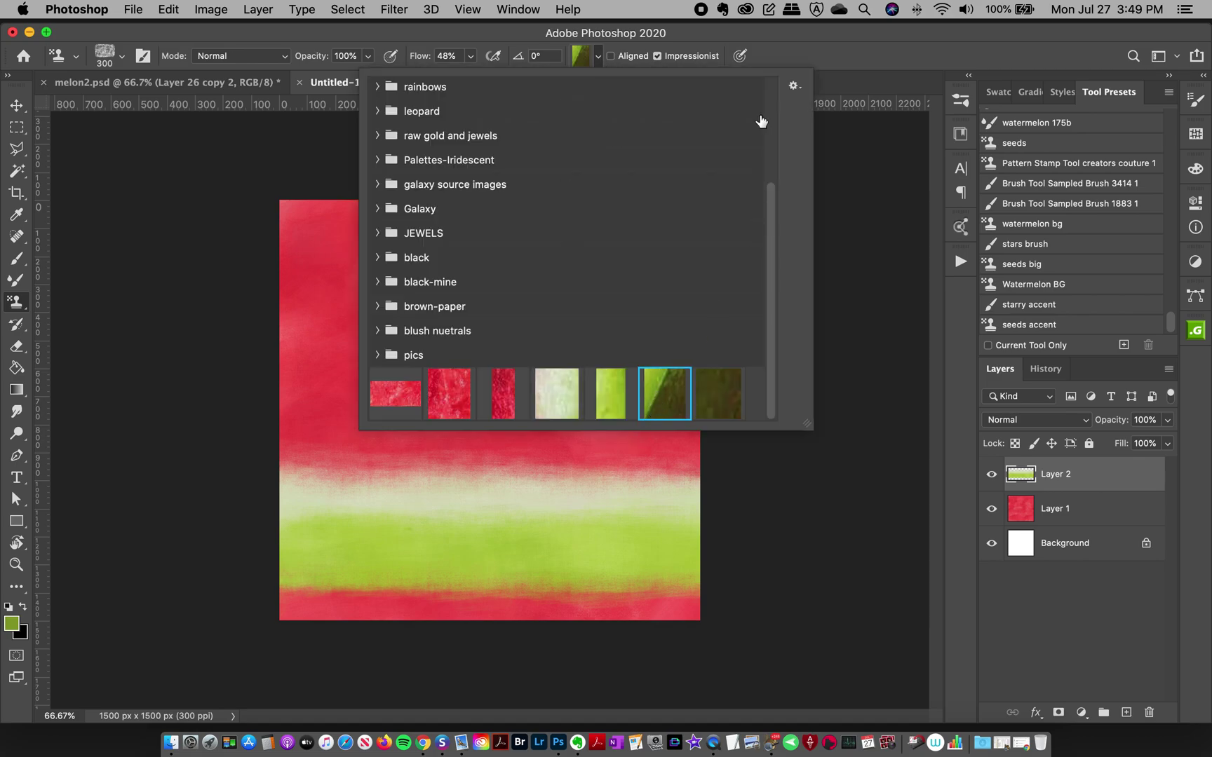
click(780, 53)
mouse_move(297, 590)
mouse_down()
mouse_move(746, 593)
mouse_move(413, 597)
mouse_move(211, 622)
mouse_up()
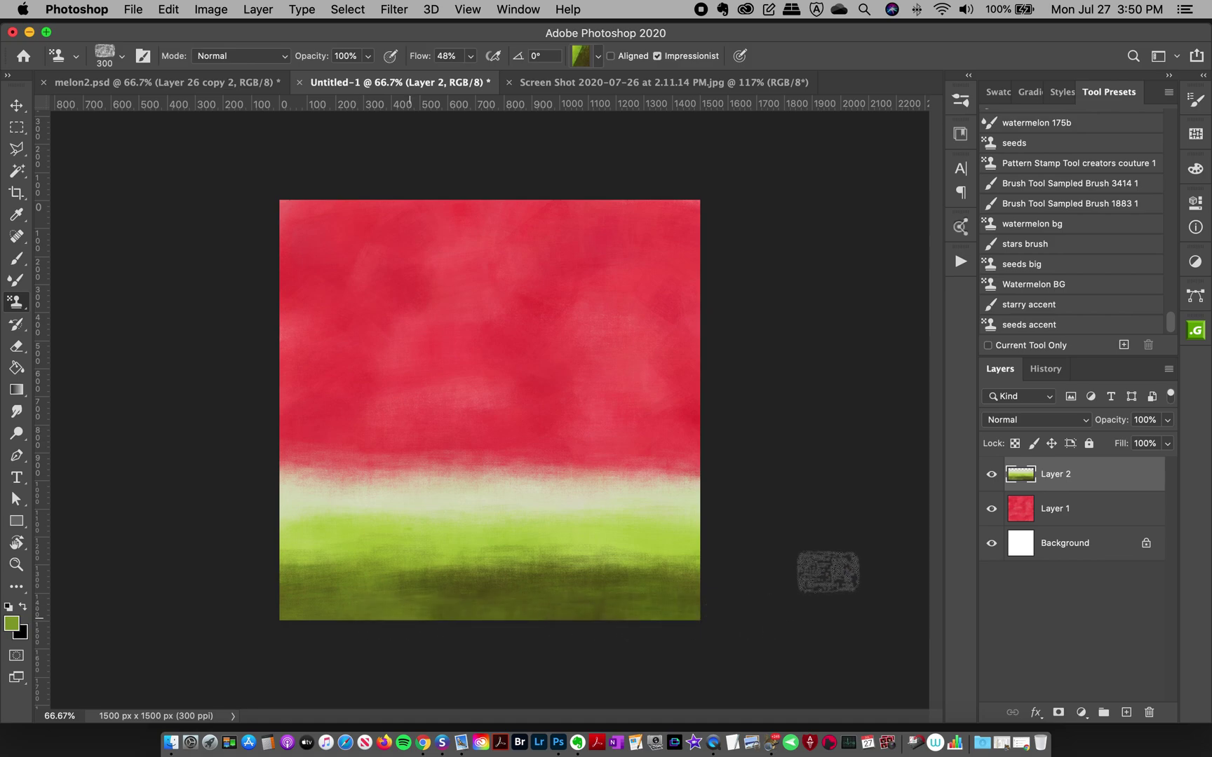
Step: Paint the solid dark green skin pattern along the bottom edge of the canvas on Layer 2
click(578, 58)
click(703, 414)
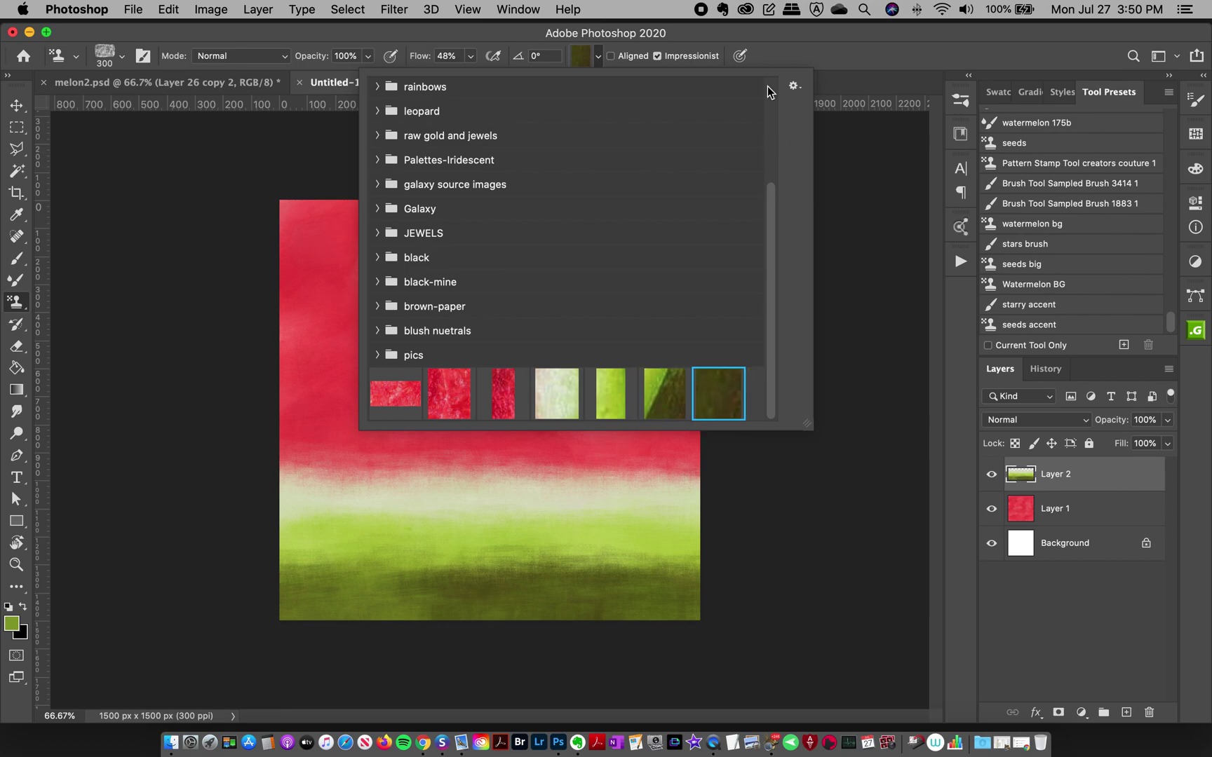
click(769, 41)
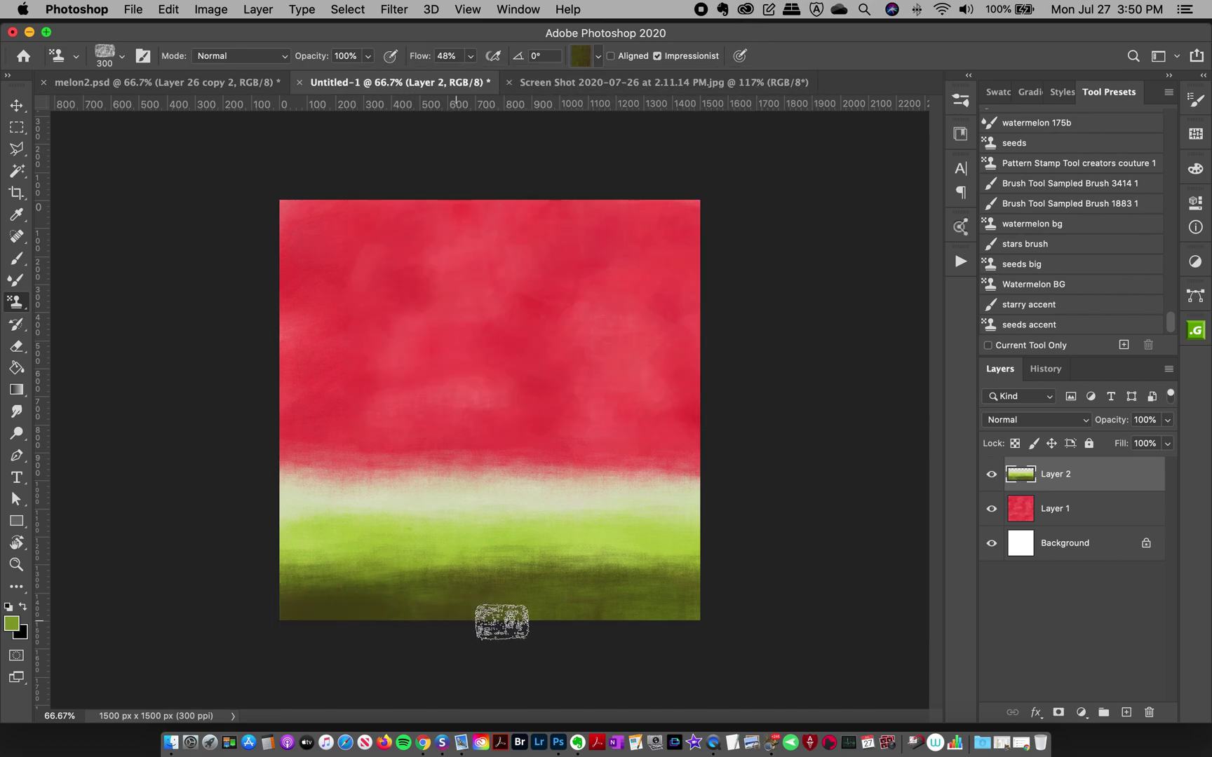
Step: Add a new layer and paint the narrow dark red flesh pattern in a full-width band across the top of the canvas
click(1125, 714)
click(581, 56)
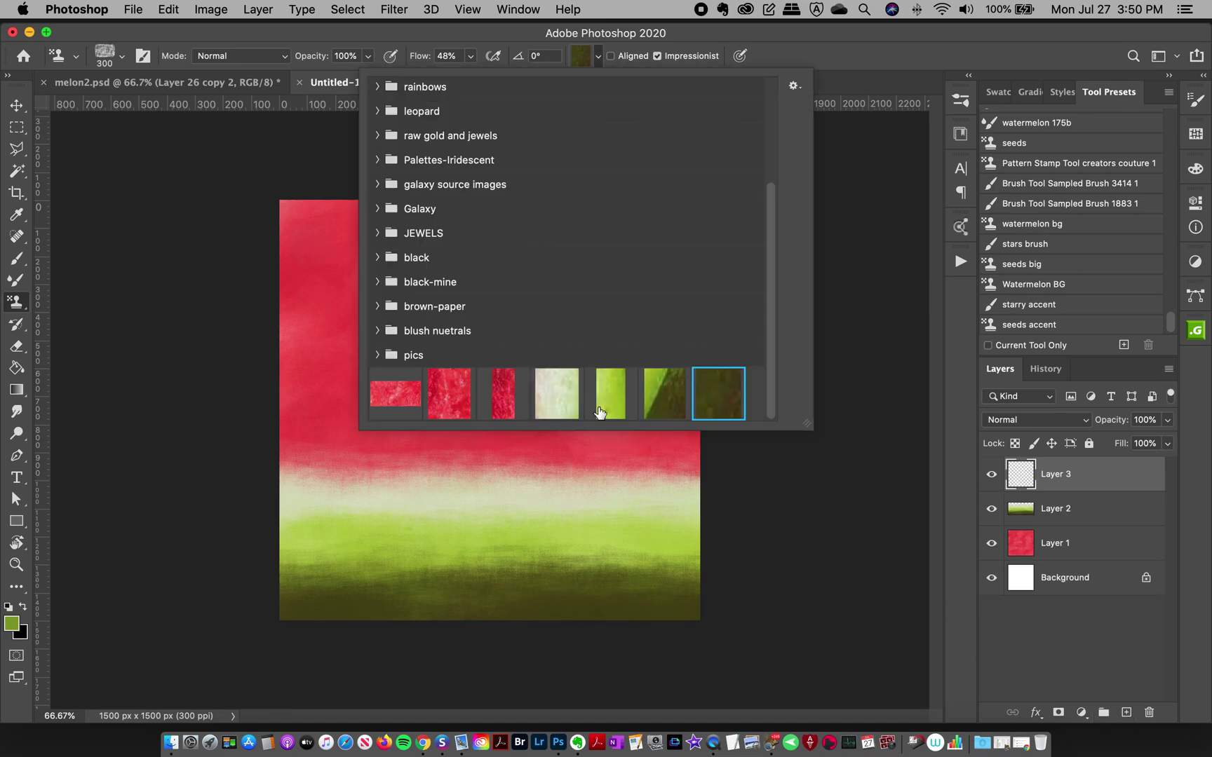
click(500, 403)
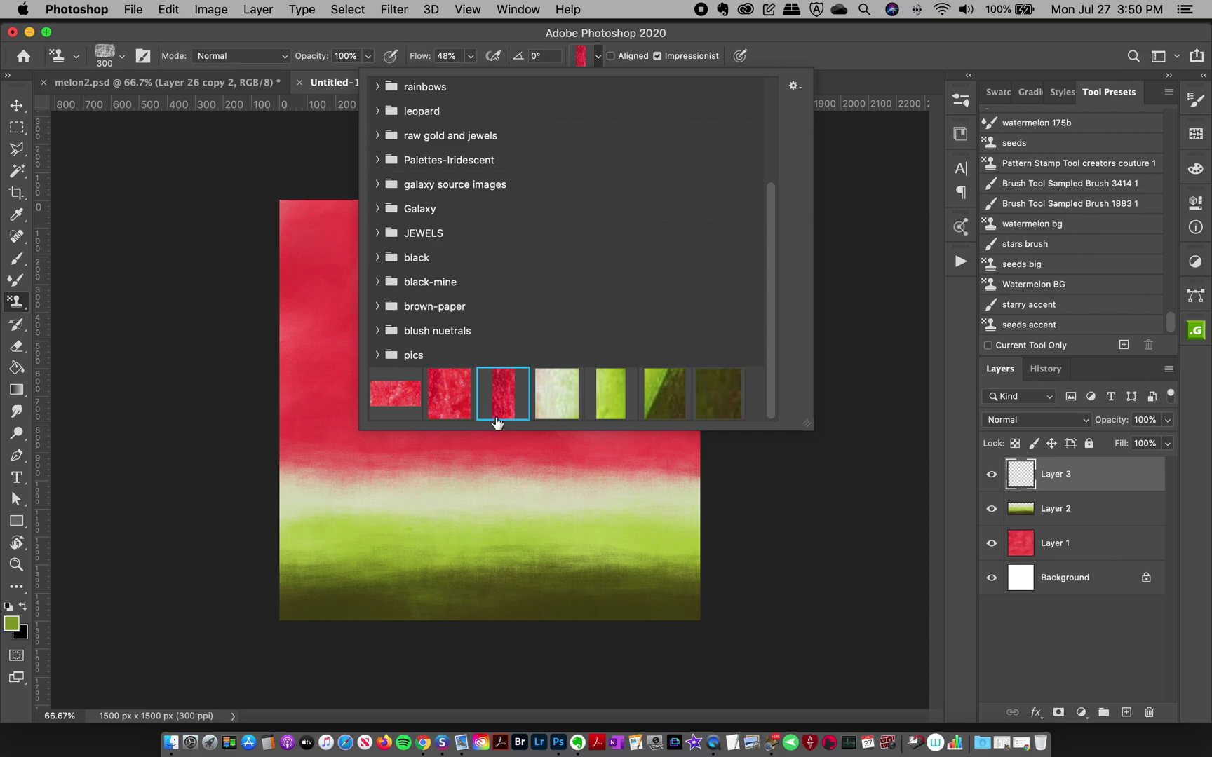
click(800, 37)
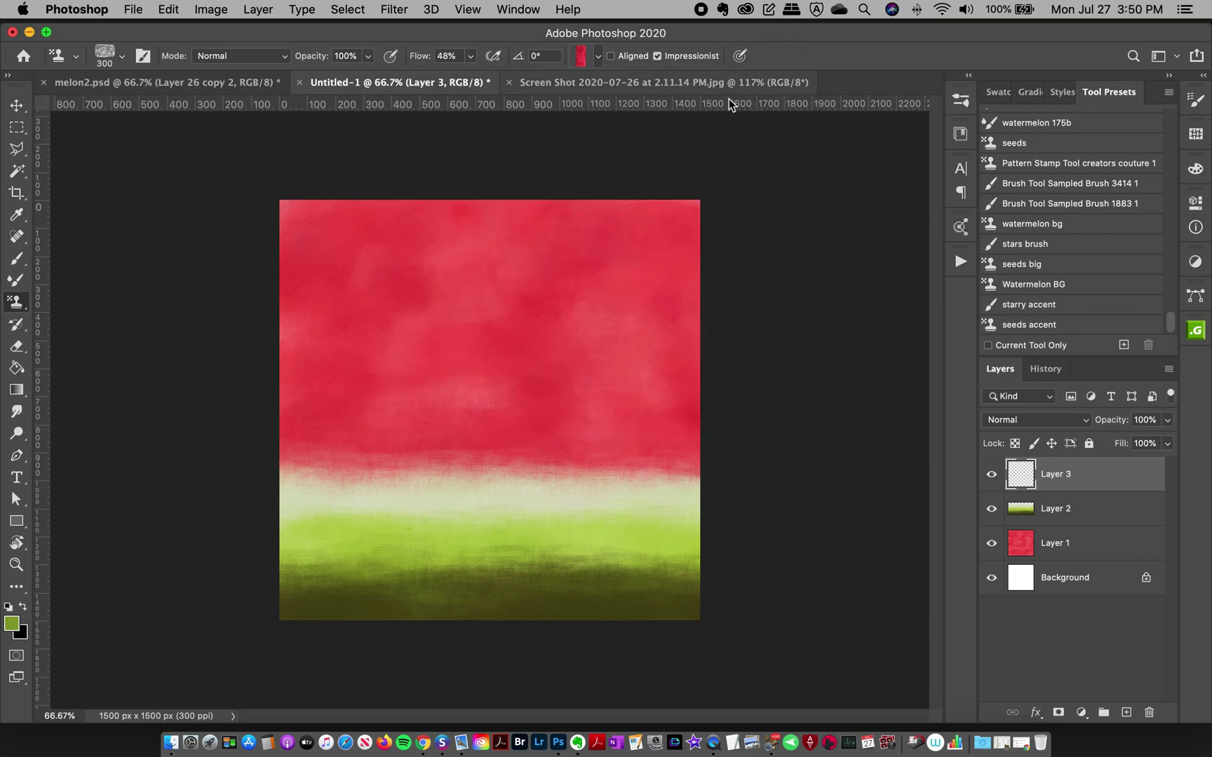
mouse_move(337, 223)
mouse_down()
mouse_move(380, 224)
mouse_move(282, 252)
mouse_move(490, 232)
mouse_move(438, 219)
mouse_move(526, 216)
mouse_up()
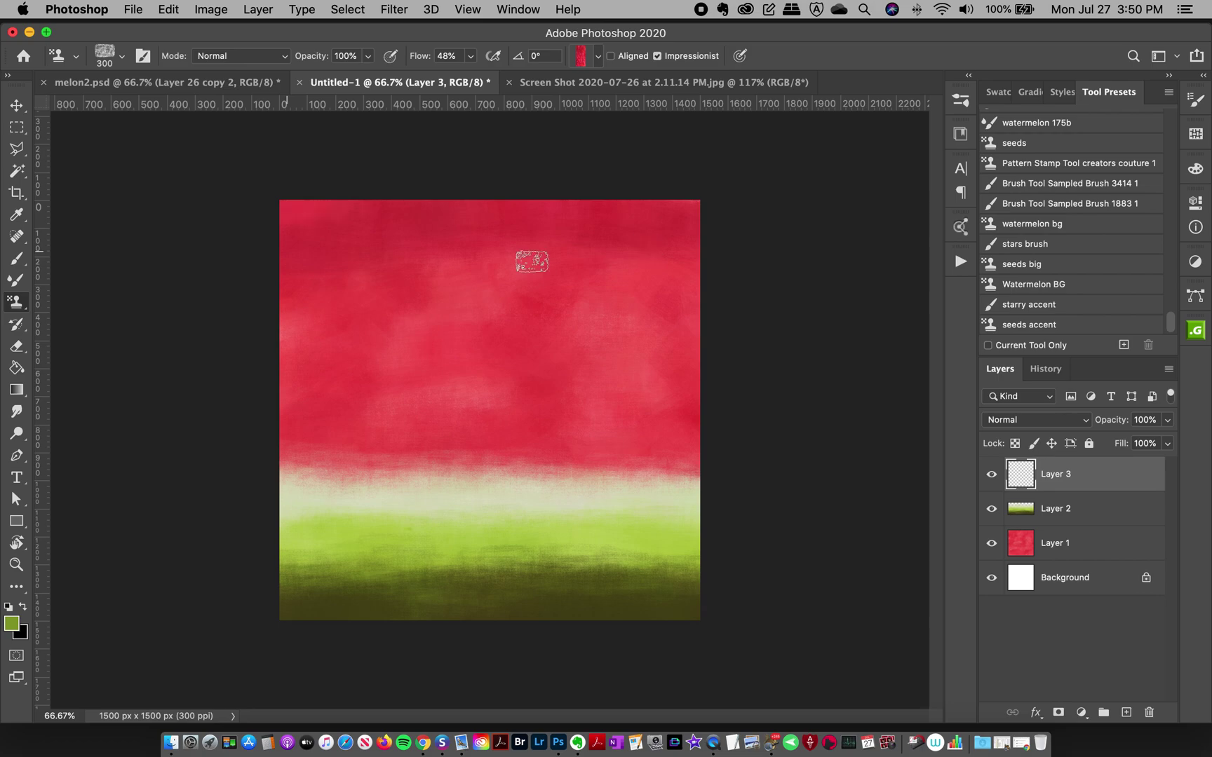
mouse_move(419, 256)
mouse_down()
mouse_move(389, 254)
mouse_move(600, 263)
mouse_up()
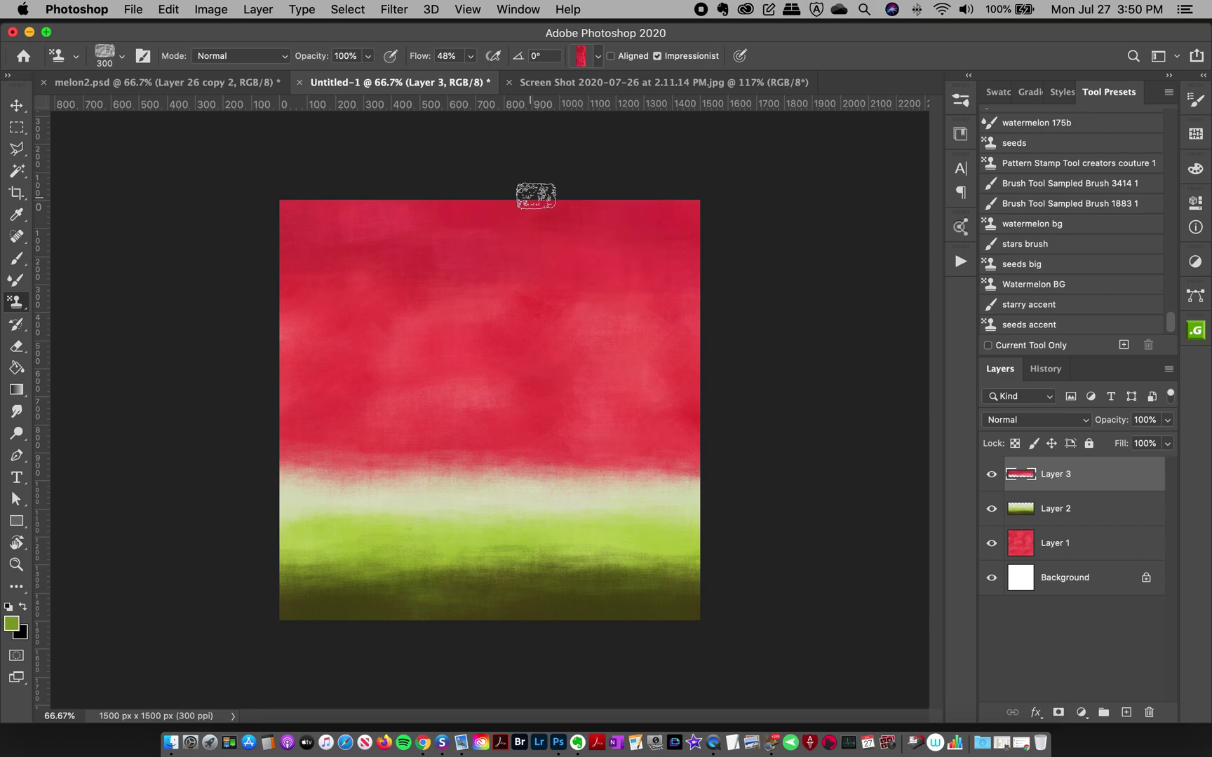
Step: Add another layer, set the flow to 100%, and paint scattered dark red patches and strokes over the red flesh
click(1127, 713)
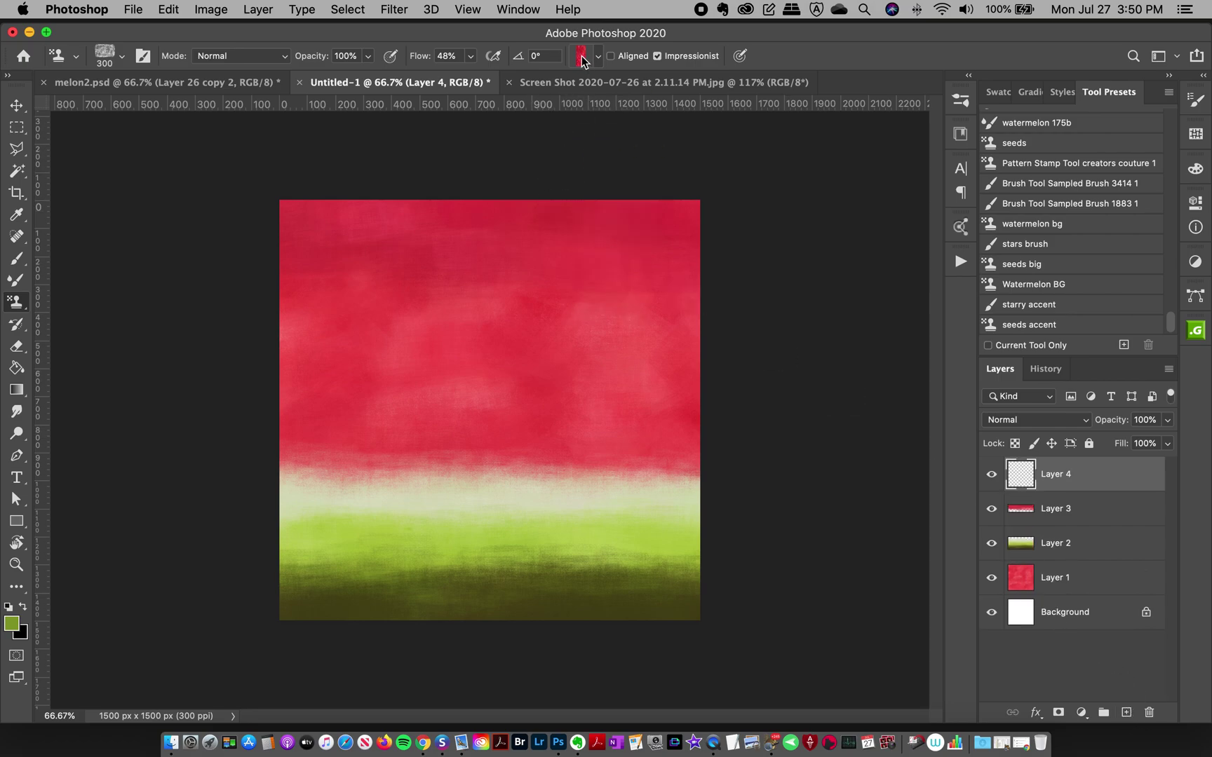
click(469, 57)
drag(502, 79, 517, 76)
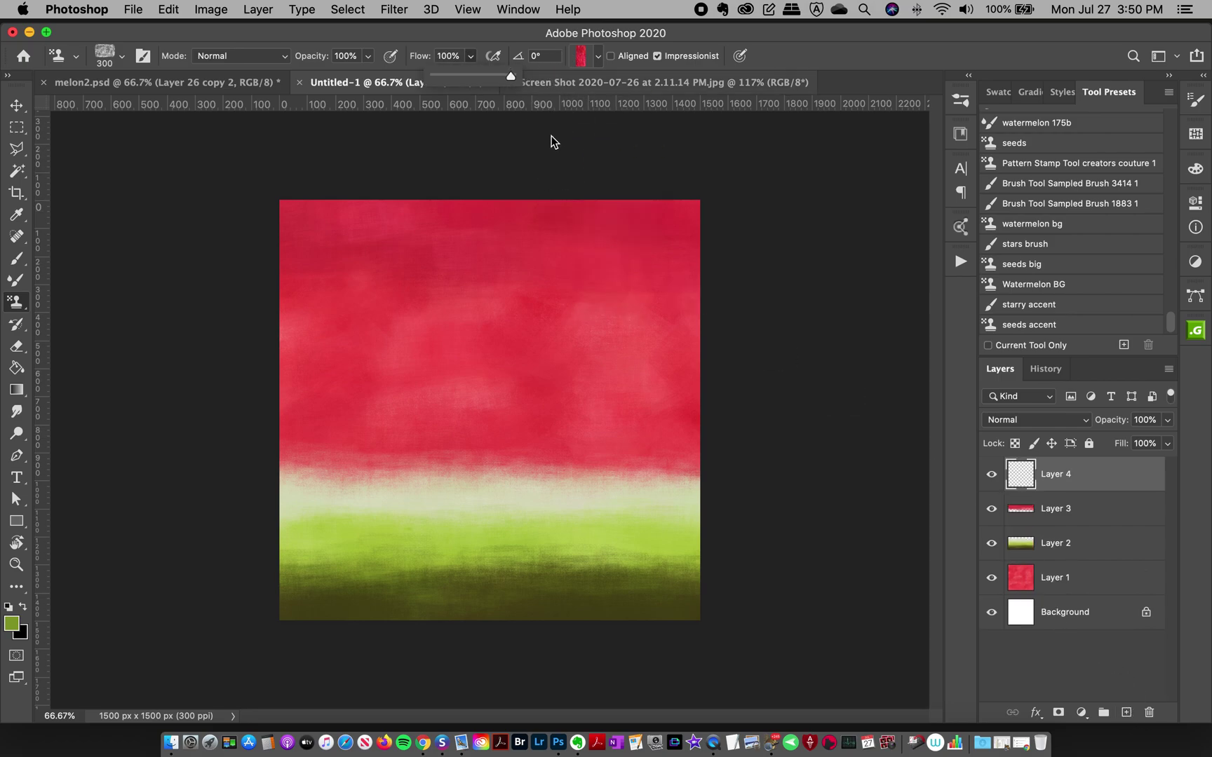
mouse_move(483, 201)
mouse_down()
mouse_move(558, 234)
mouse_move(432, 297)
mouse_move(550, 347)
mouse_move(384, 345)
mouse_move(485, 330)
mouse_move(492, 397)
mouse_move(514, 384)
mouse_move(680, 384)
mouse_up()
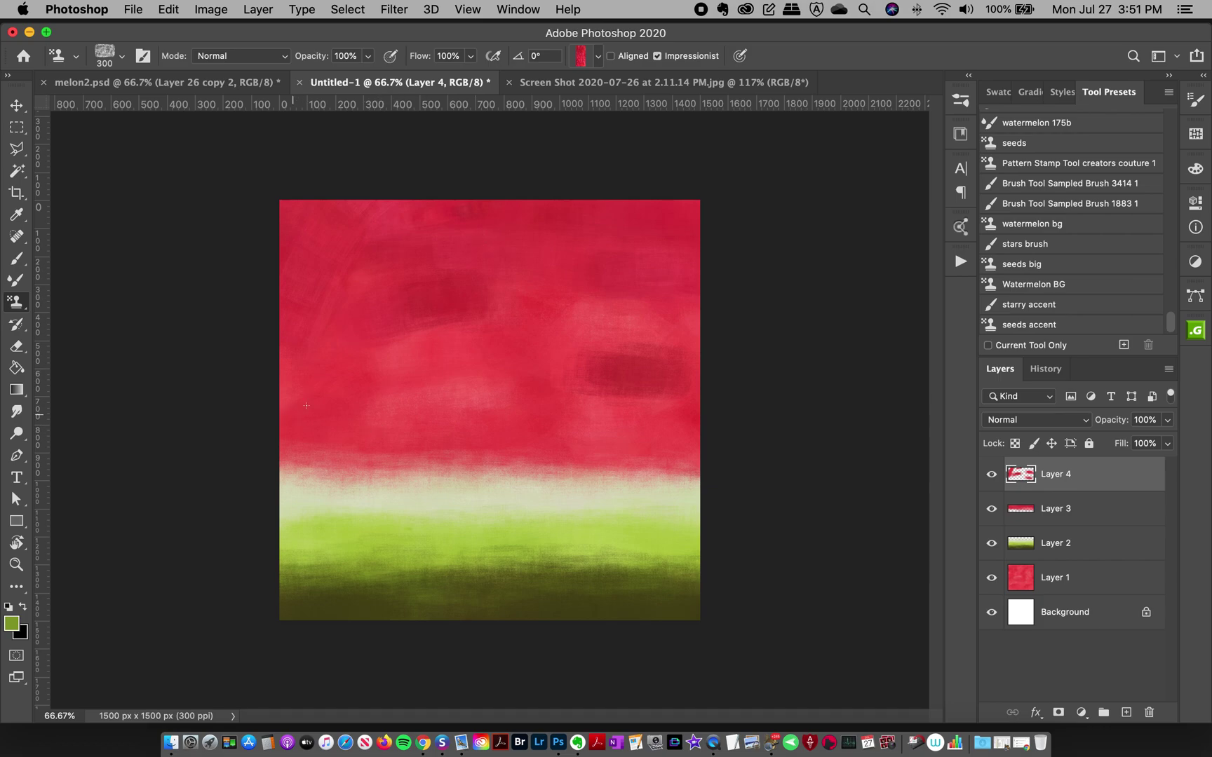
drag(297, 401, 406, 393)
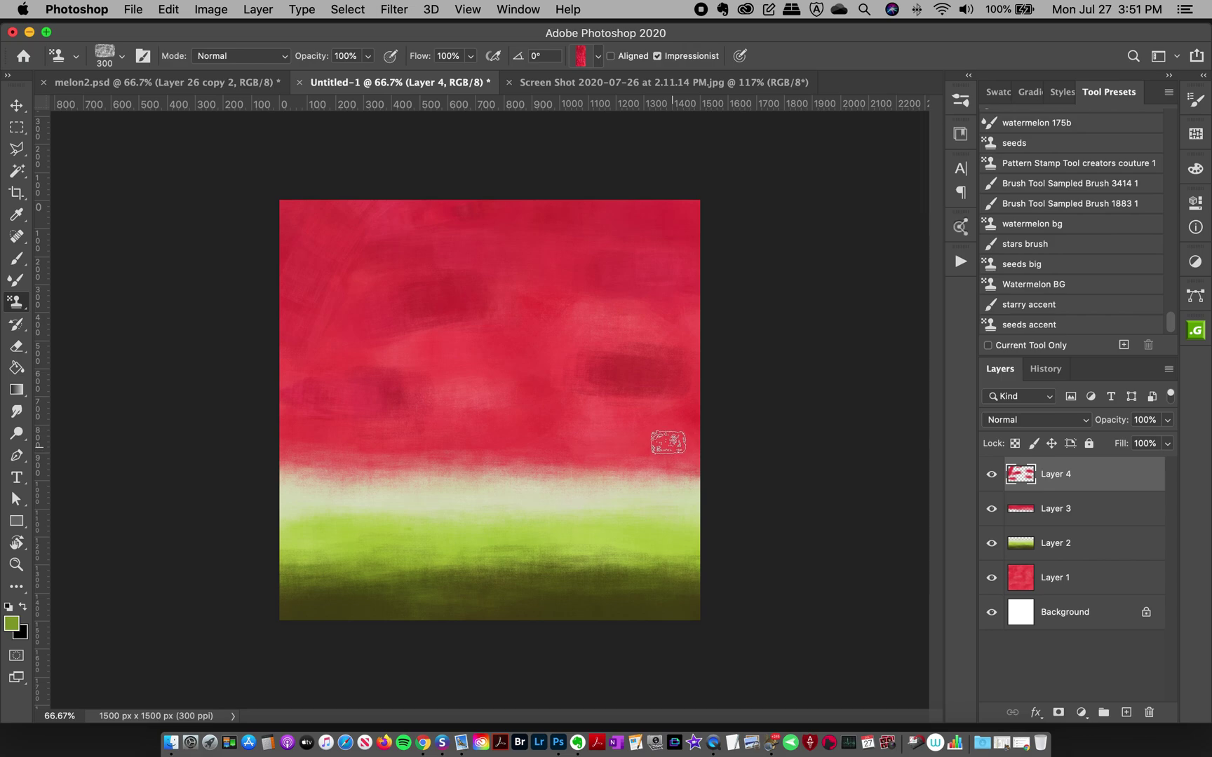
drag(759, 461, 752, 453)
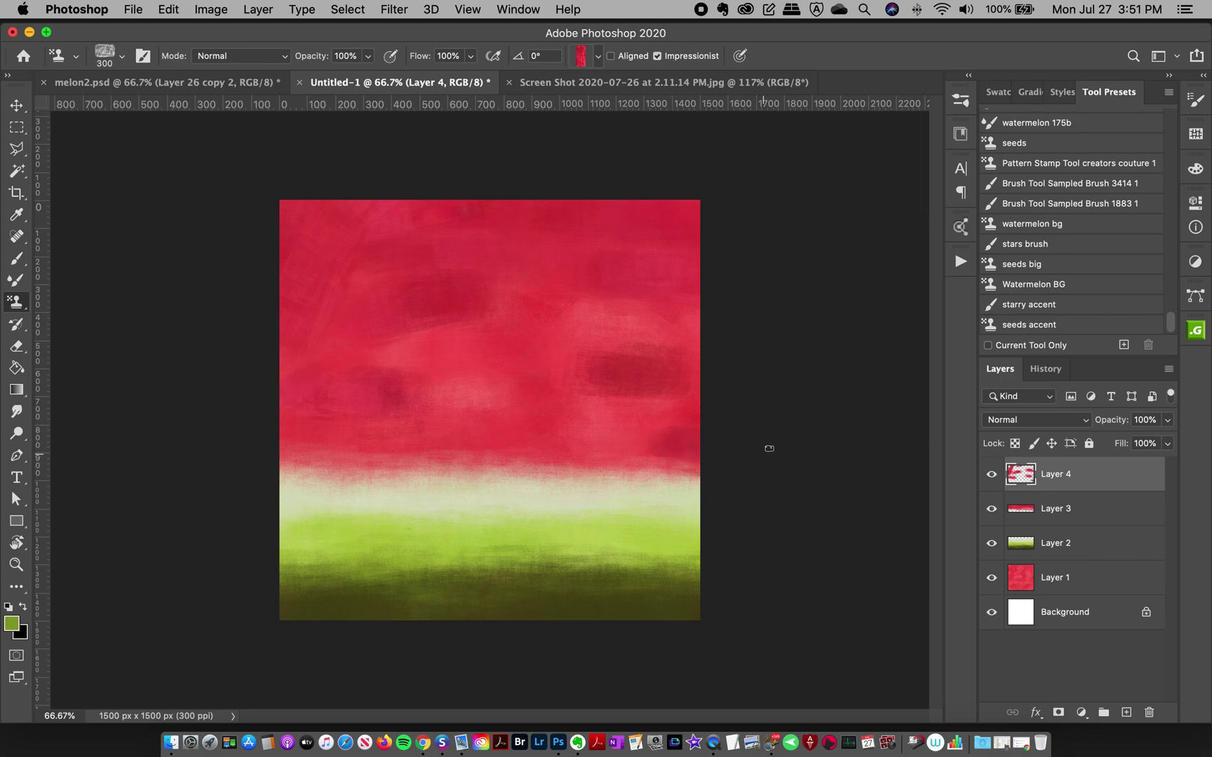
drag(734, 216, 701, 224)
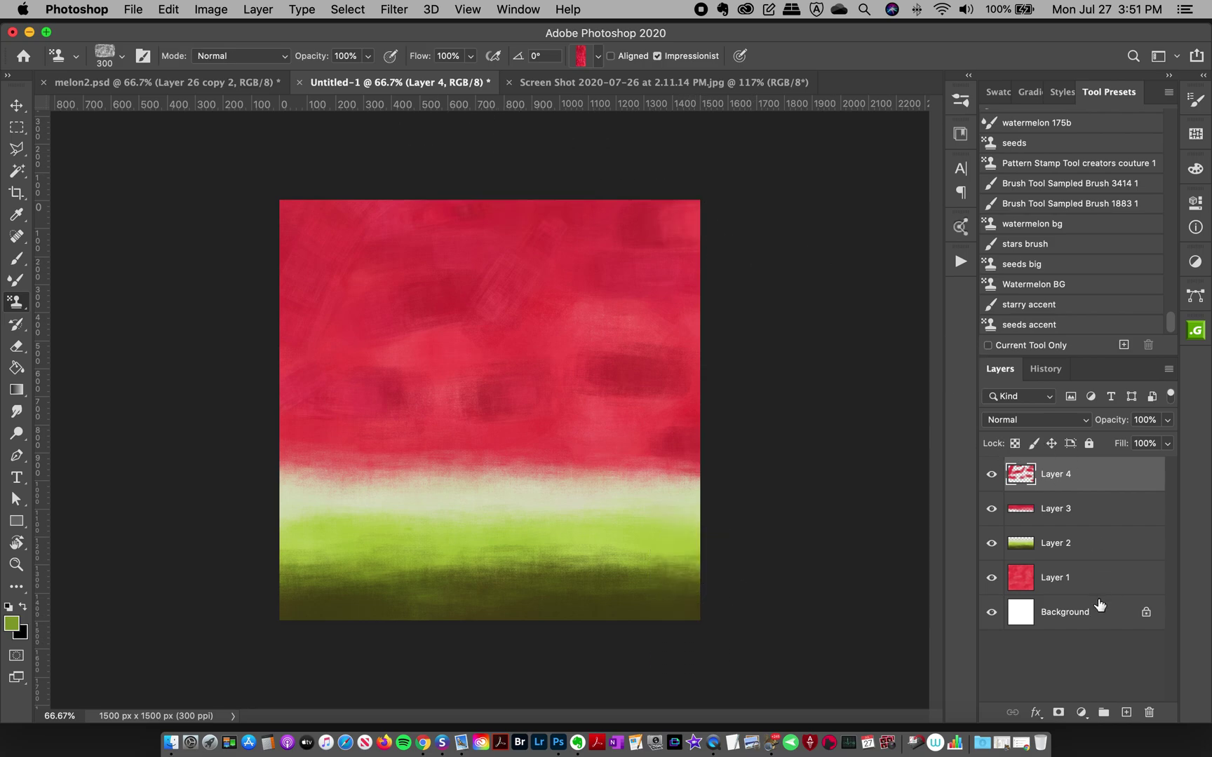
Step: Add a layer with the watermelon-sparkles style, then choose the starry accent brush preset and sample red from the flesh as its colour
click(1126, 713)
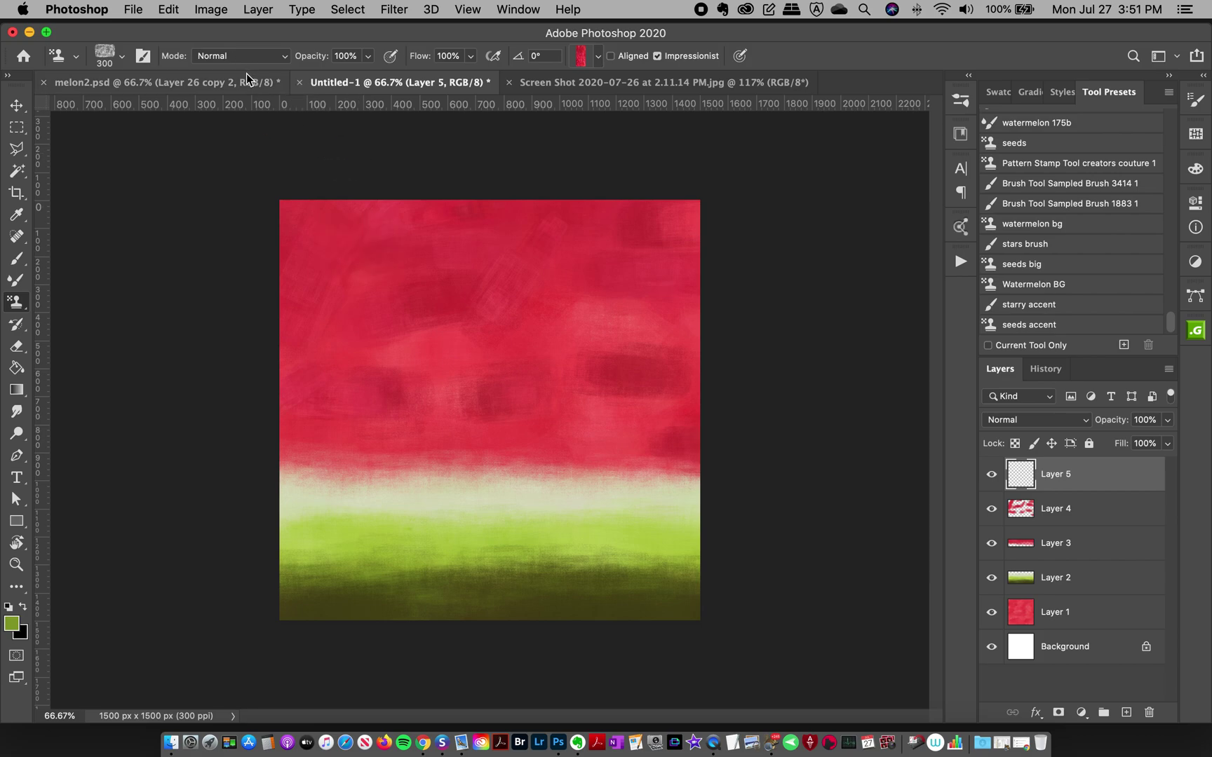
key(ctrl+shift+Tab)
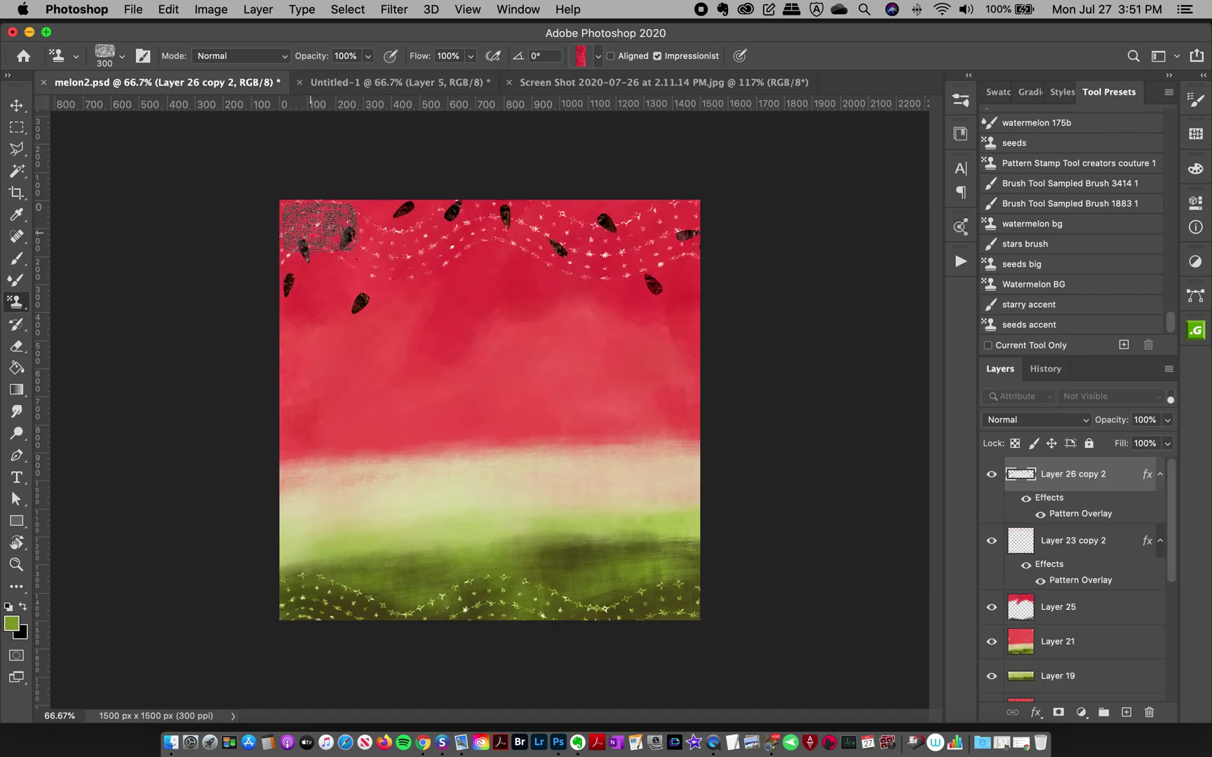
click(355, 84)
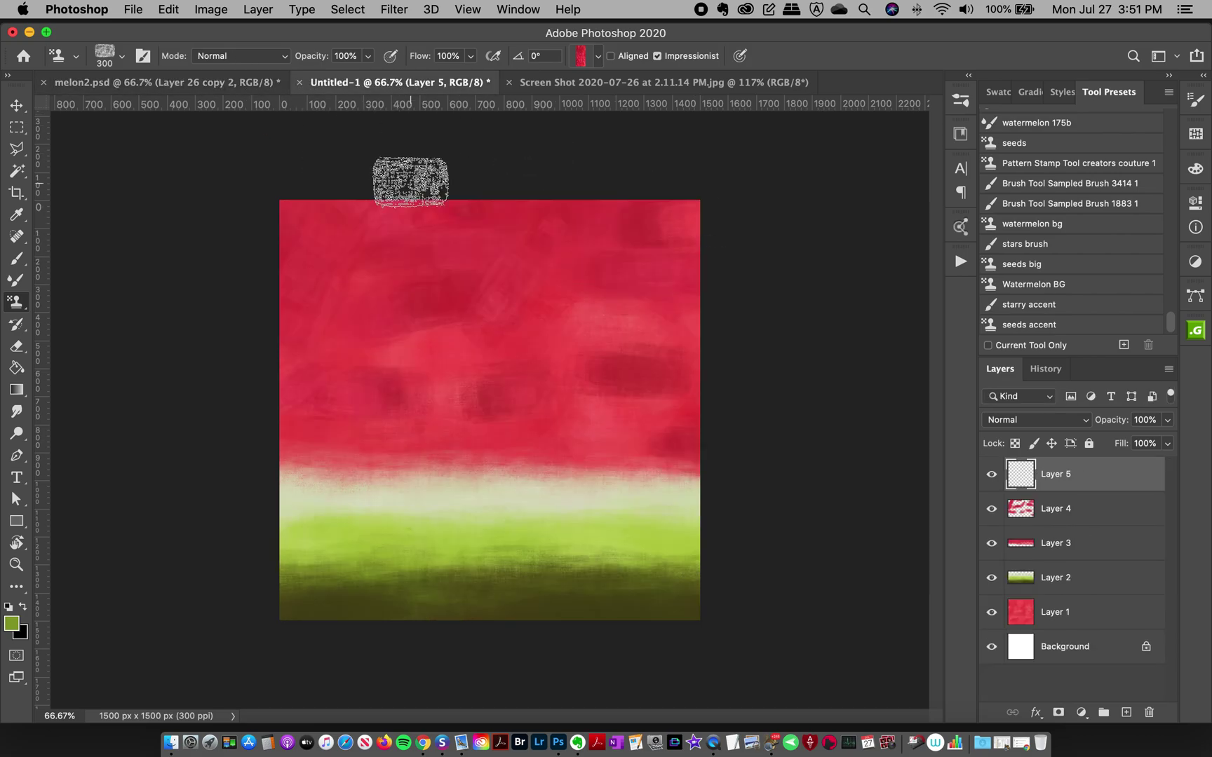
click(1042, 305)
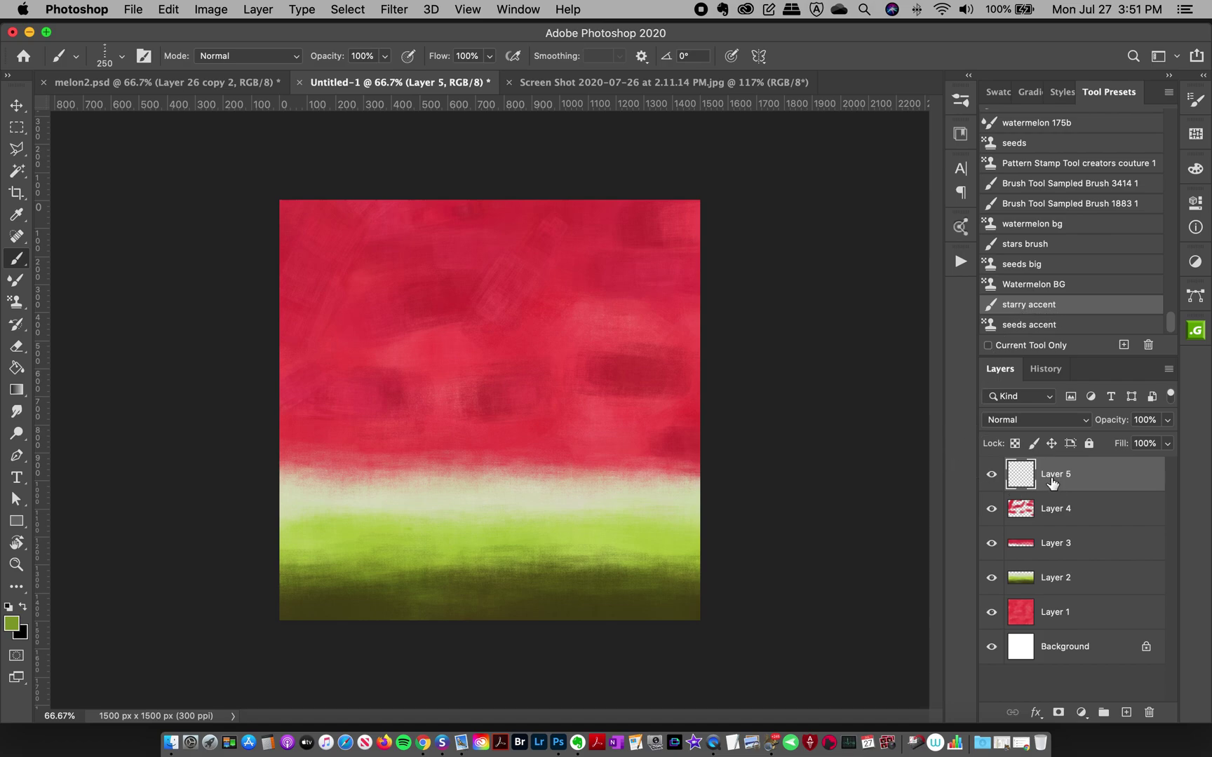
click(1062, 92)
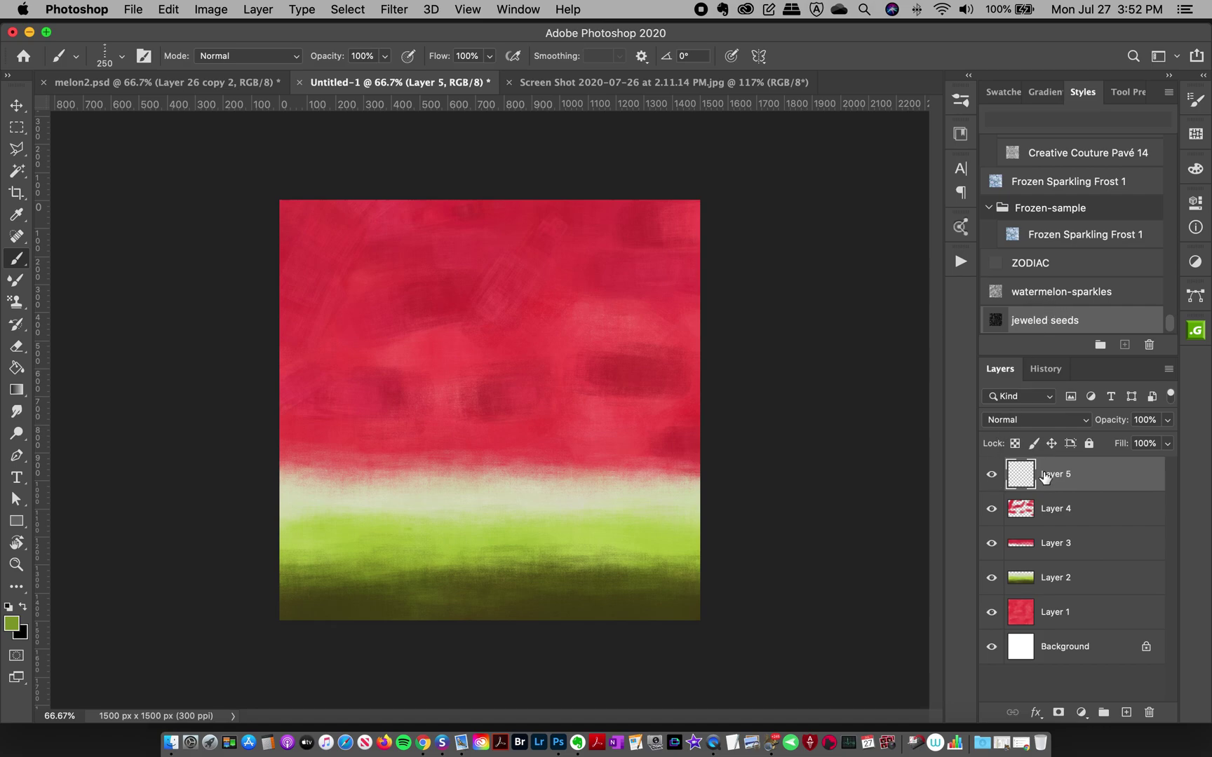
click(1050, 299)
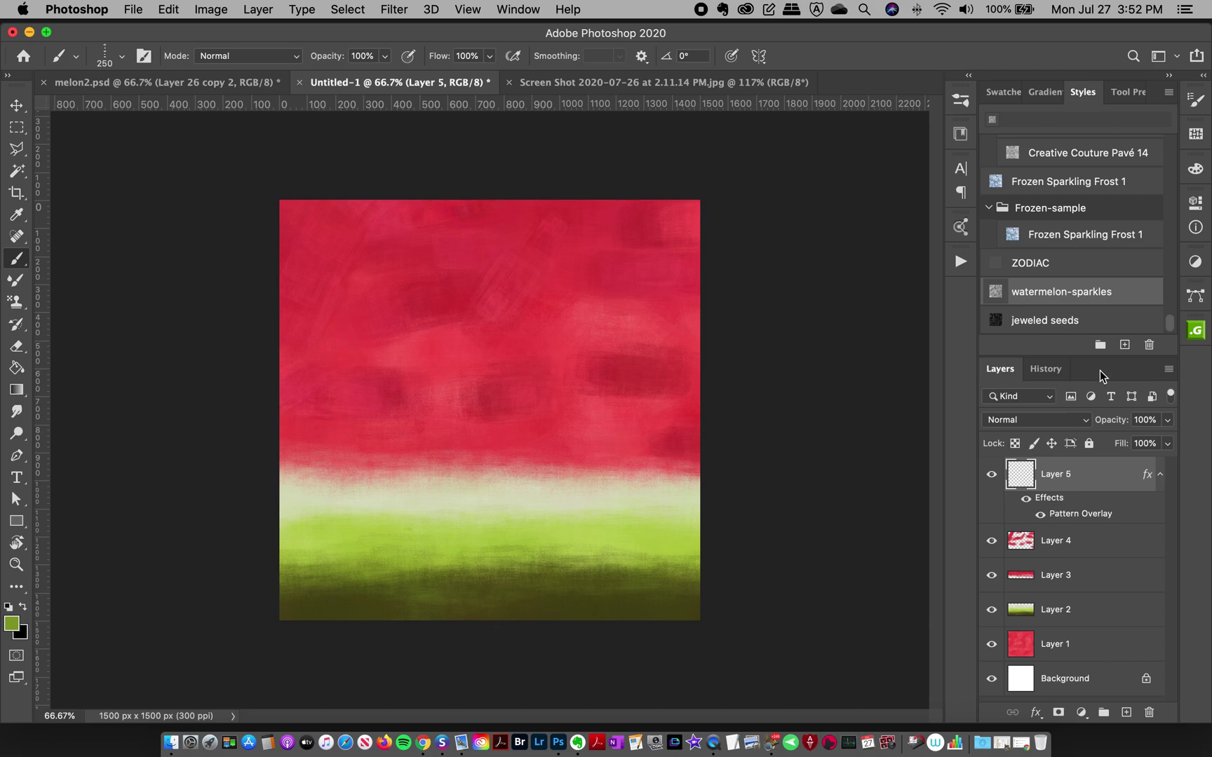
click(1128, 93)
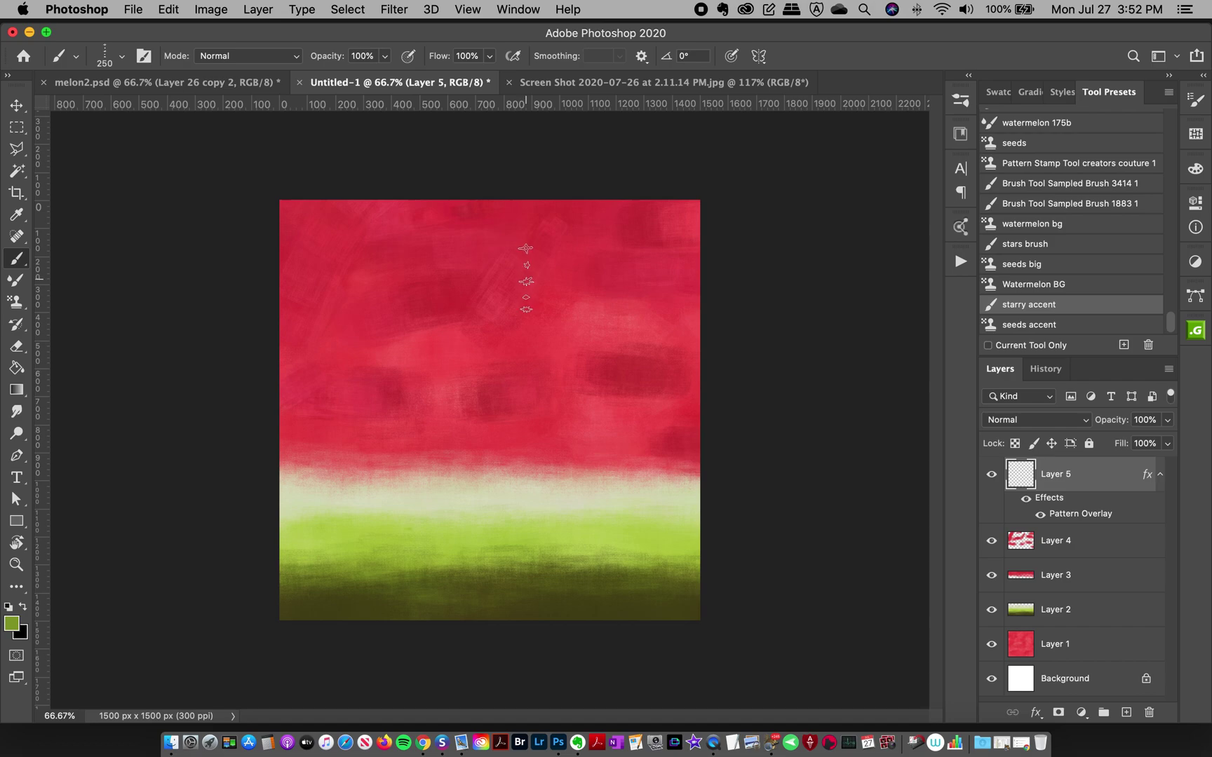
alt+click(593, 265)
mouse_move(300, 201)
mouse_down()
mouse_move(428, 261)
mouse_move(488, 235)
mouse_move(558, 230)
mouse_move(691, 276)
mouse_move(772, 186)
mouse_up()
key(super+z)
mouse_move(270, 247)
mouse_down()
mouse_move(336, 216)
mouse_move(420, 242)
mouse_move(482, 219)
mouse_move(556, 247)
mouse_move(640, 224)
mouse_move(705, 238)
mouse_up()
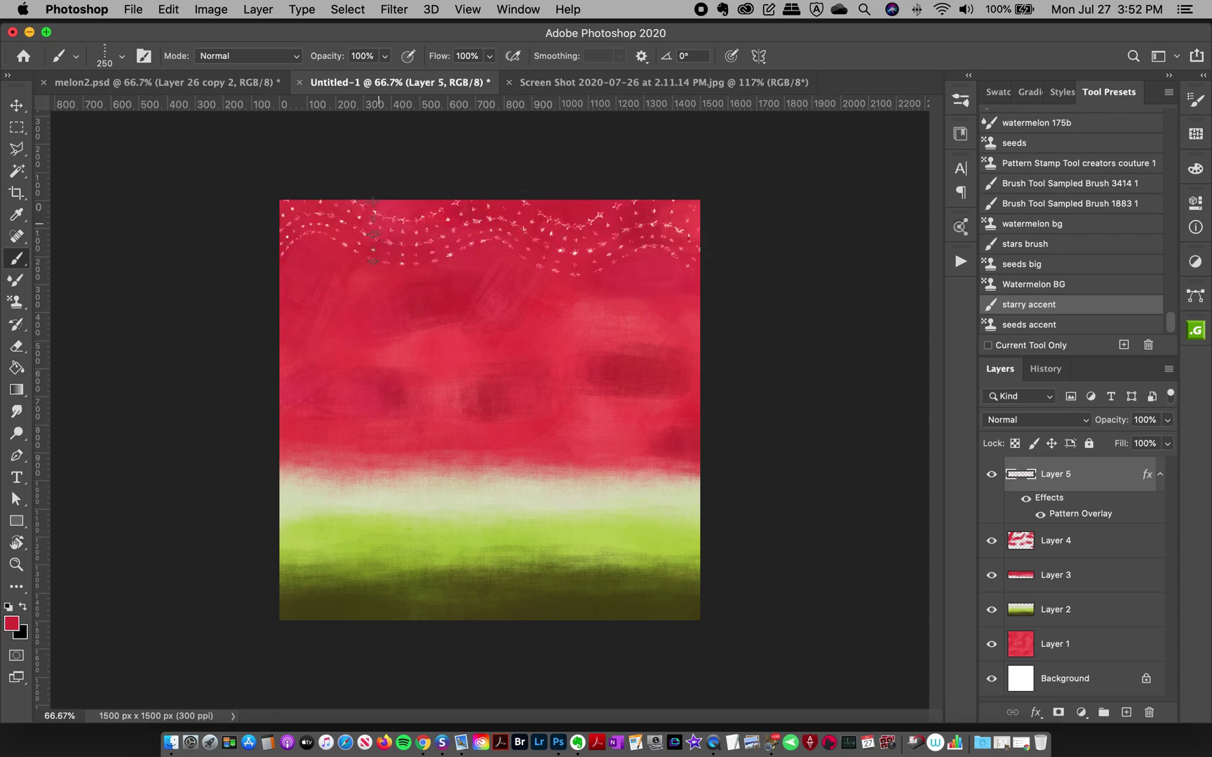
key(super+z)
mouse_move(286, 221)
mouse_down()
mouse_move(379, 218)
mouse_move(434, 246)
mouse_move(605, 230)
mouse_up()
key(super+z)
Step: Paint a wavy full-width band of red stars near the canvas top and one in sampled rind green along the dark bottom
mouse_move(253, 224)
mouse_down()
mouse_move(391, 194)
mouse_move(474, 230)
mouse_move(696, 238)
mouse_up()
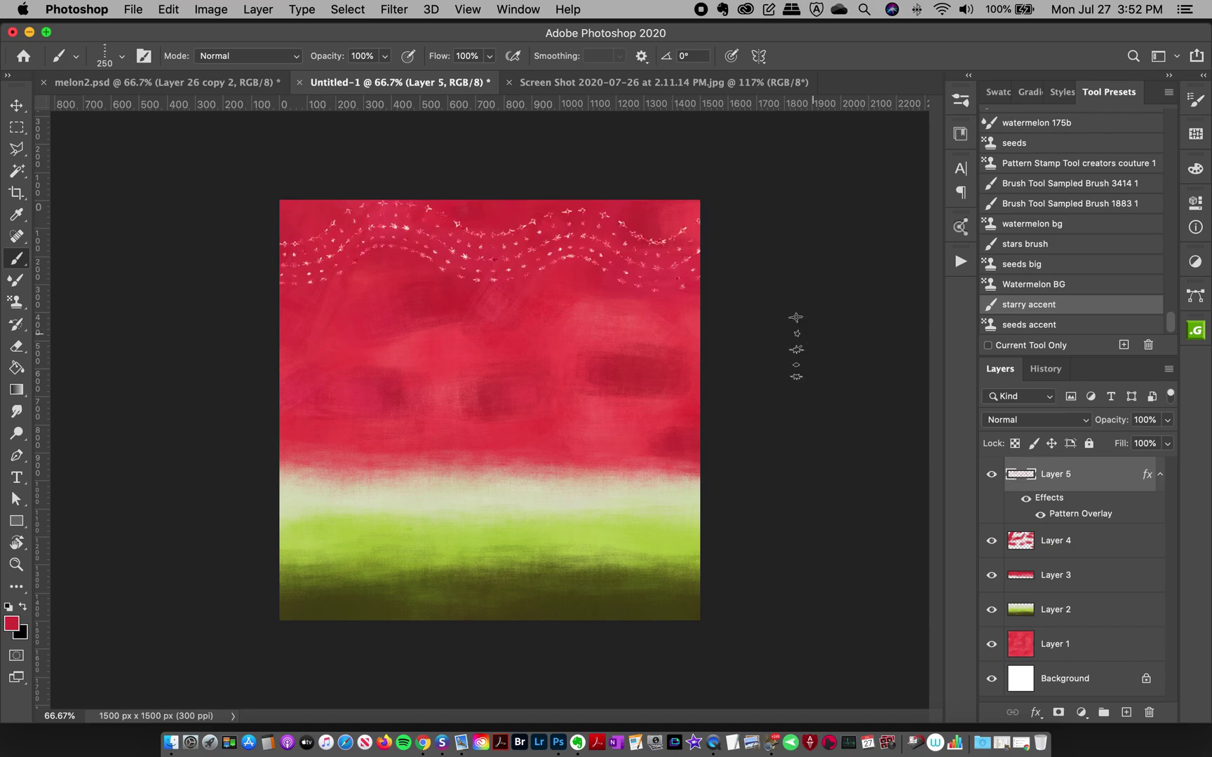
alt+click(453, 558)
mouse_move(281, 581)
mouse_down()
mouse_move(263, 575)
mouse_move(319, 589)
mouse_move(624, 593)
mouse_move(820, 650)
mouse_up()
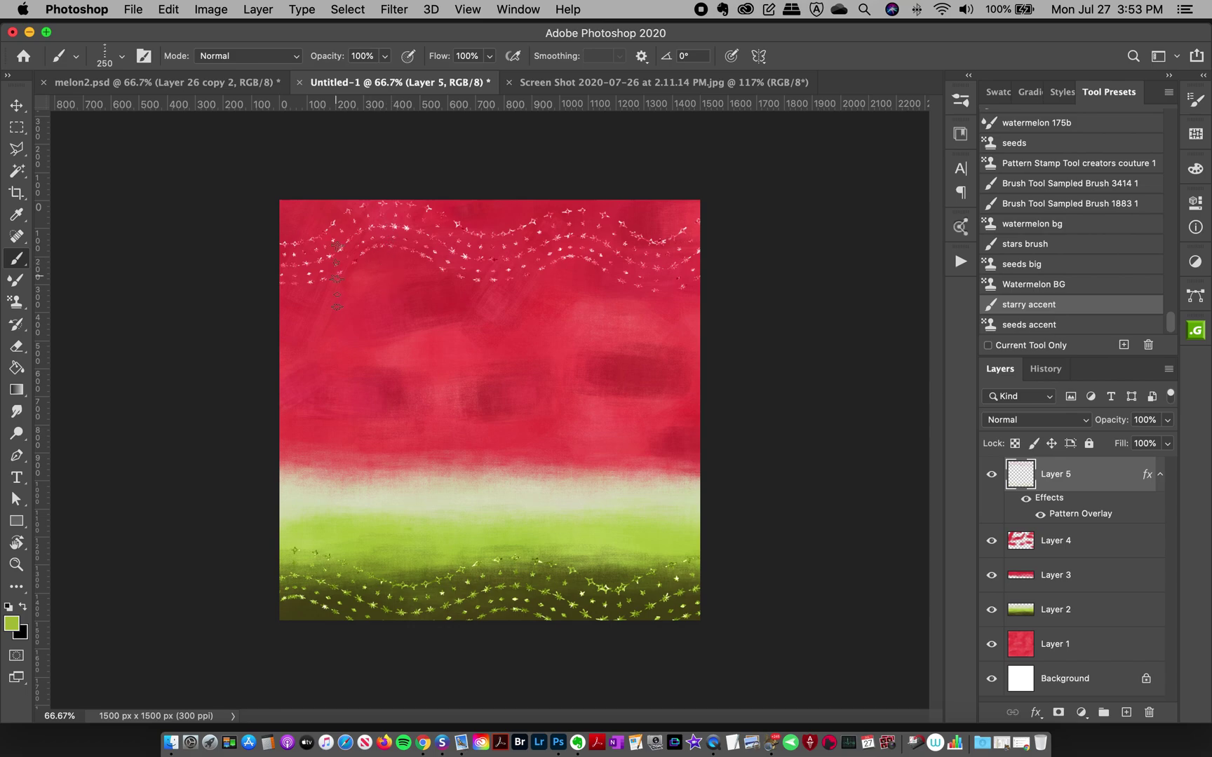
Step: Add another layer above the stars and apply the jeweled seeds style to it
click(1126, 712)
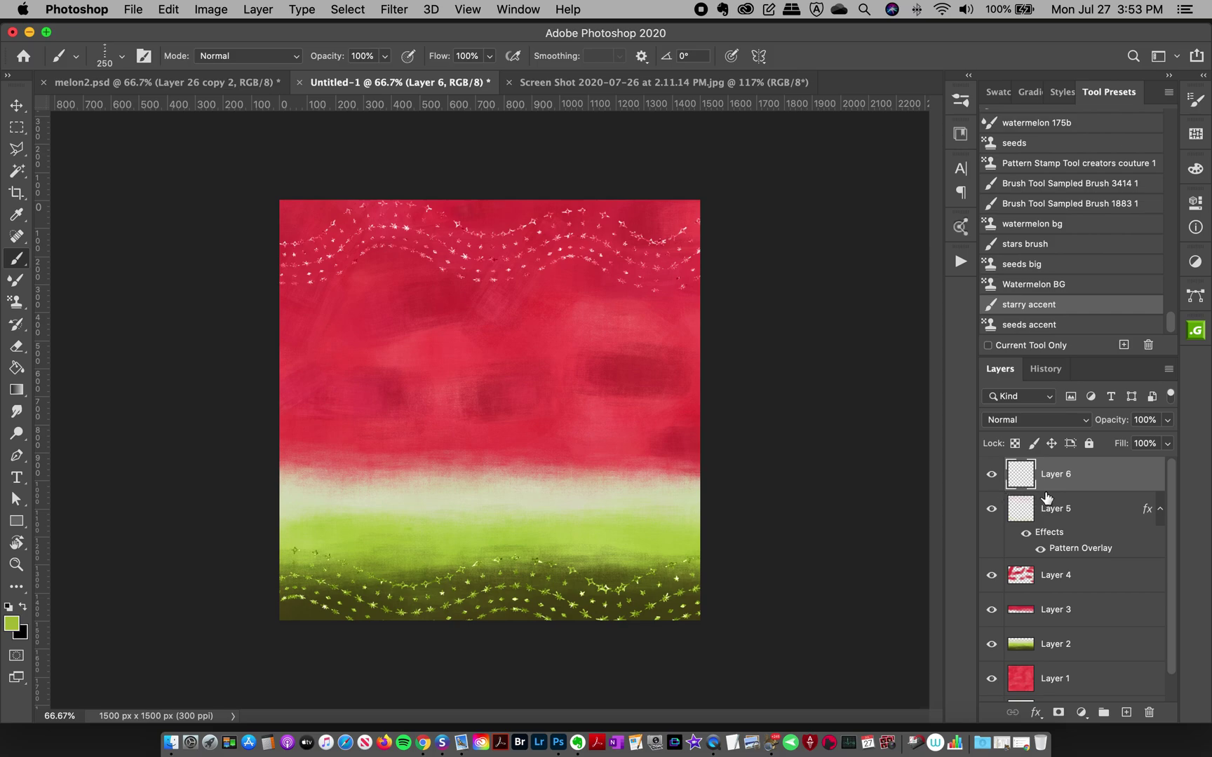
click(1007, 94)
click(1052, 91)
click(1082, 94)
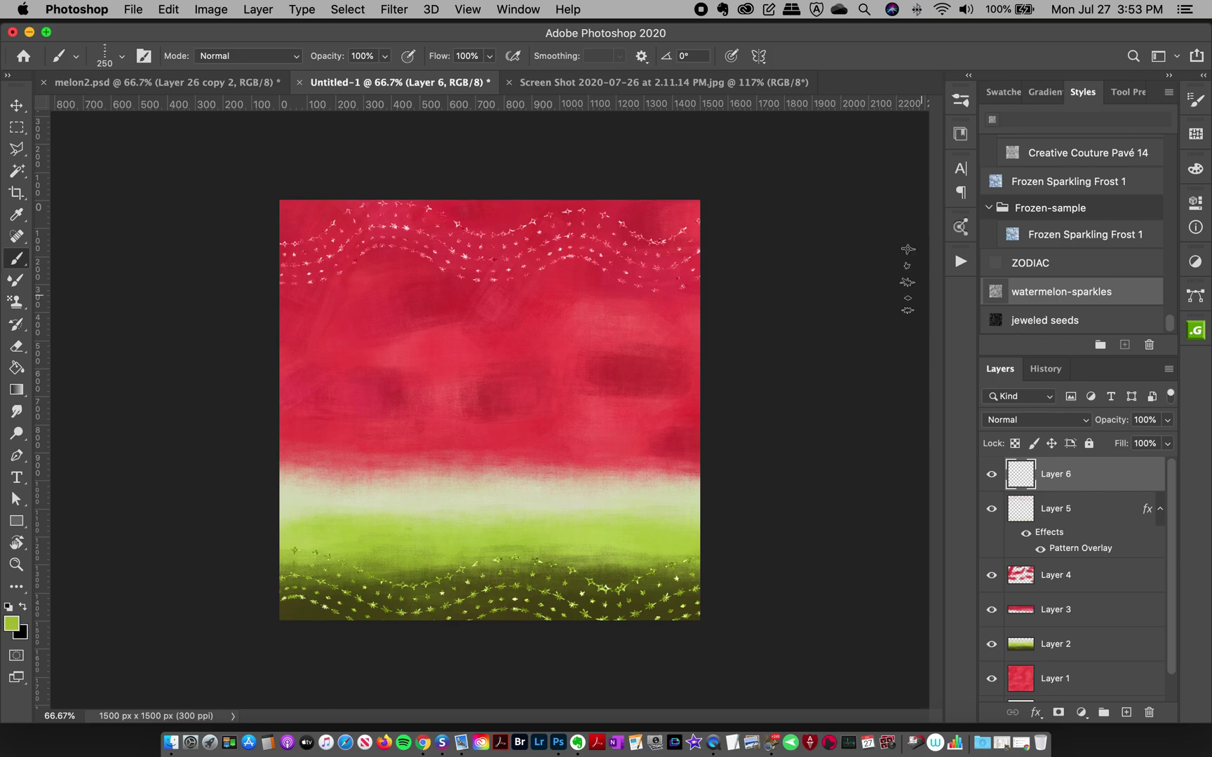
click(1041, 329)
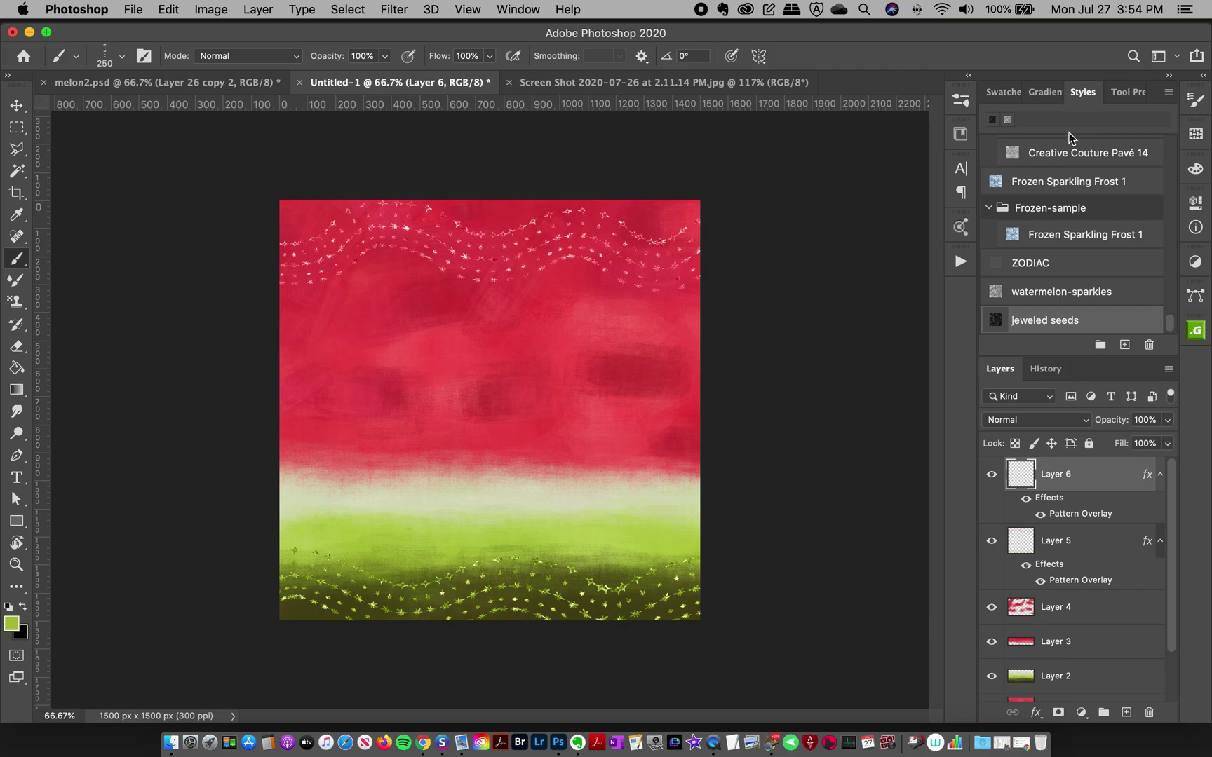
Step: Choose the seeds accent tool preset and switch to the watermelon photo document
click(1123, 92)
click(1042, 325)
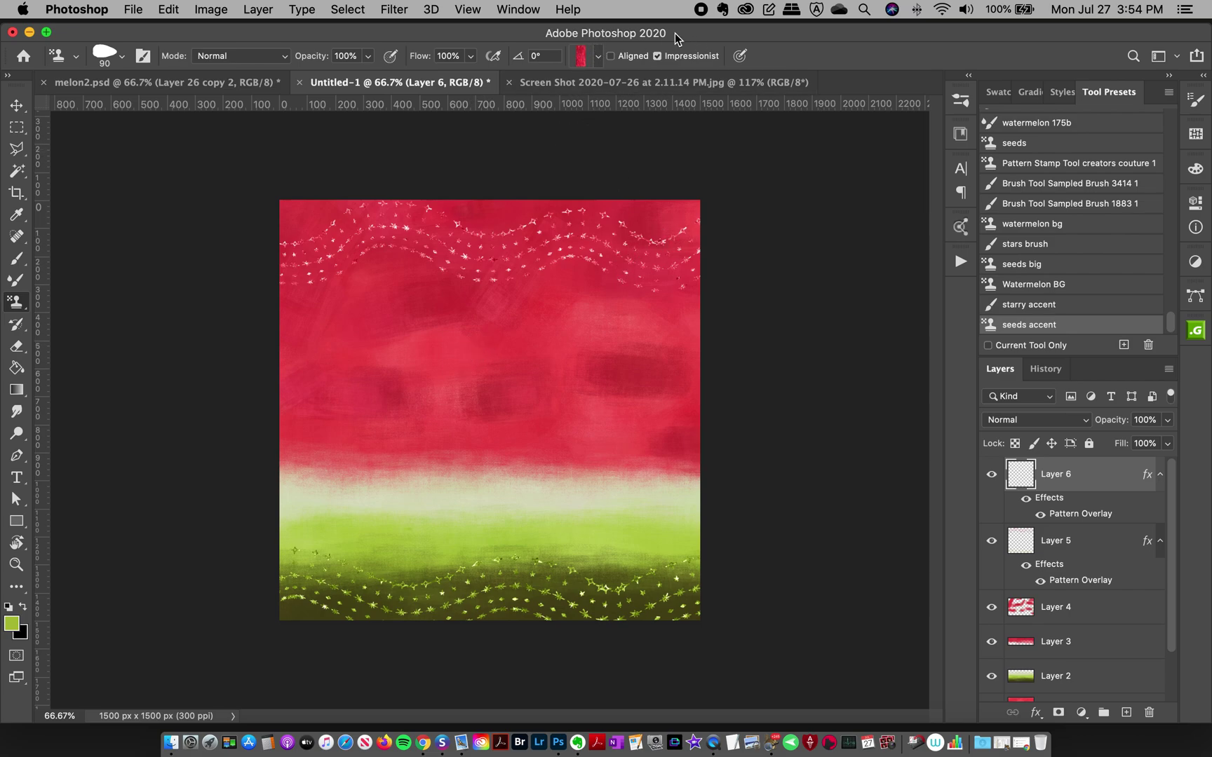
click(655, 55)
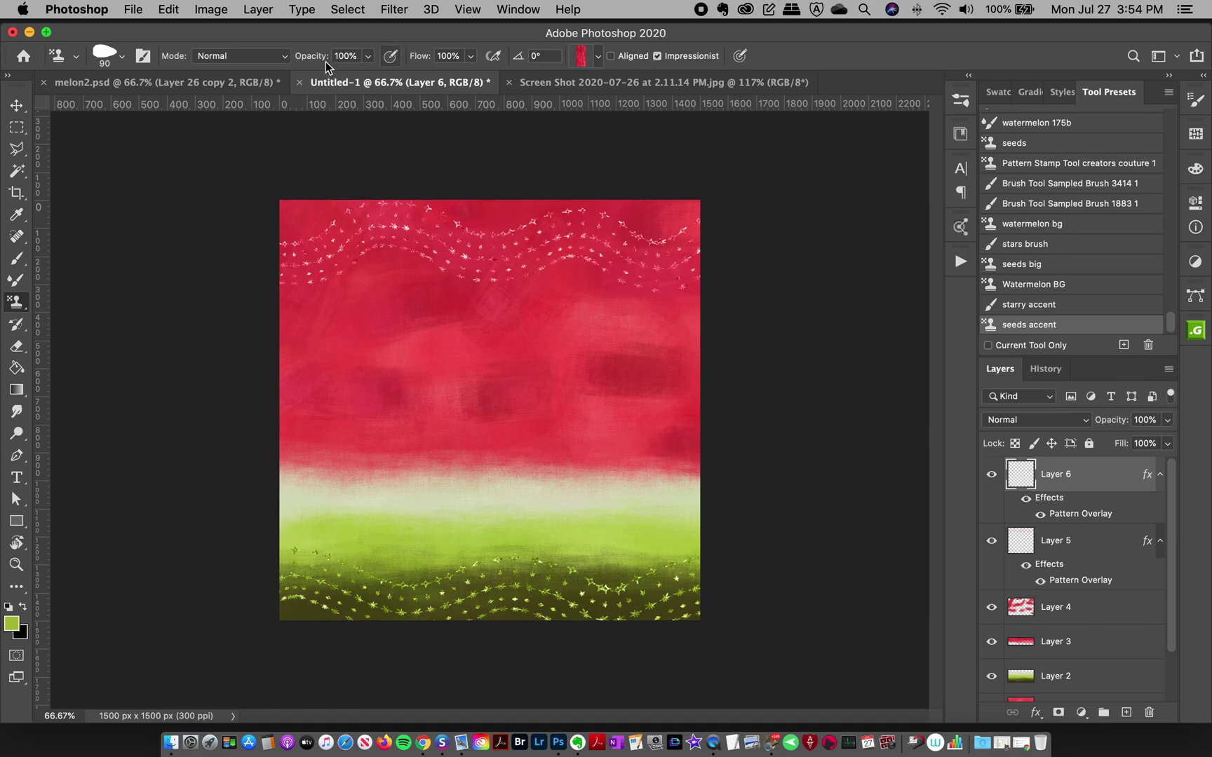
click(580, 56)
click(580, 56)
click(648, 82)
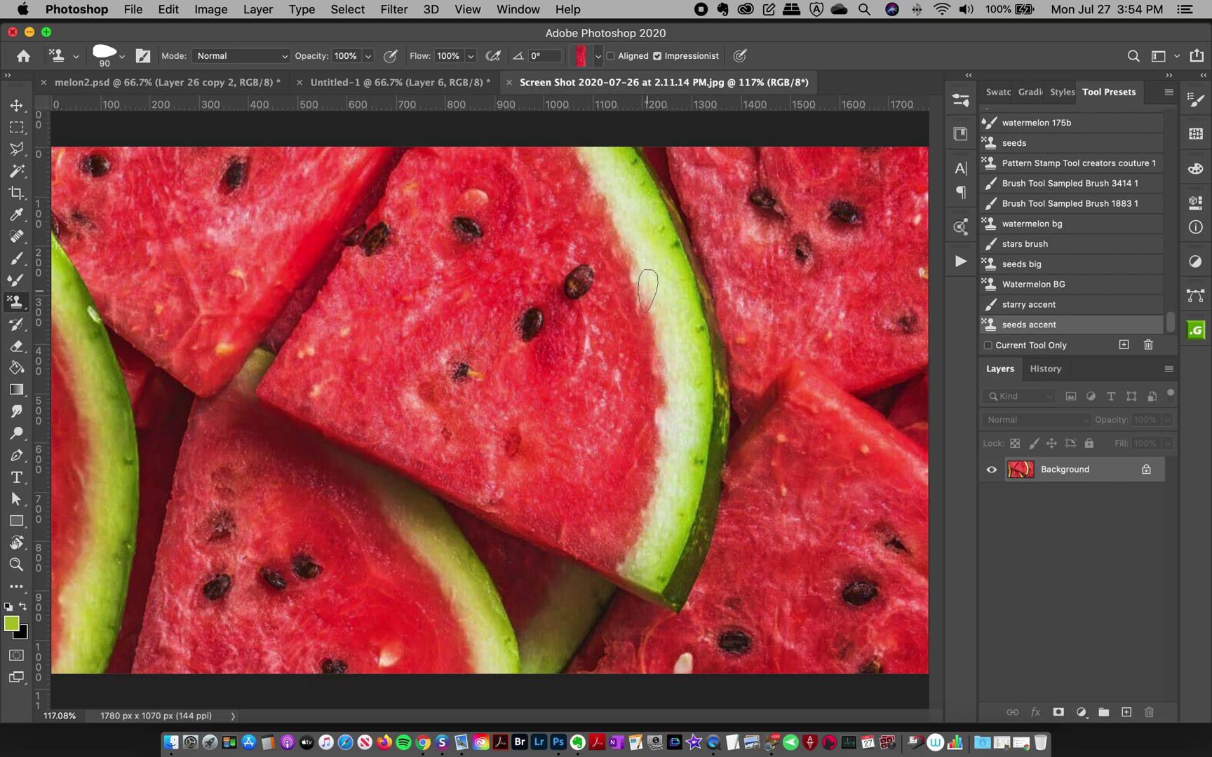
click(1125, 345)
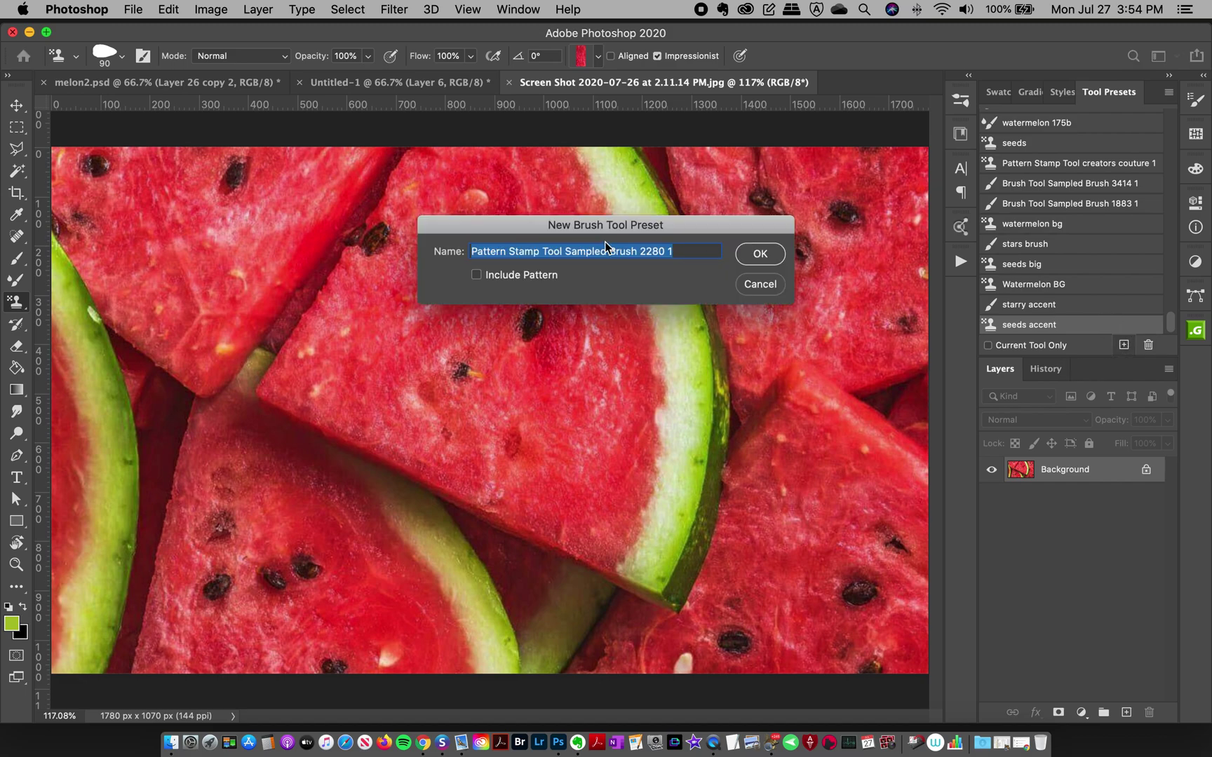
text(seeds)
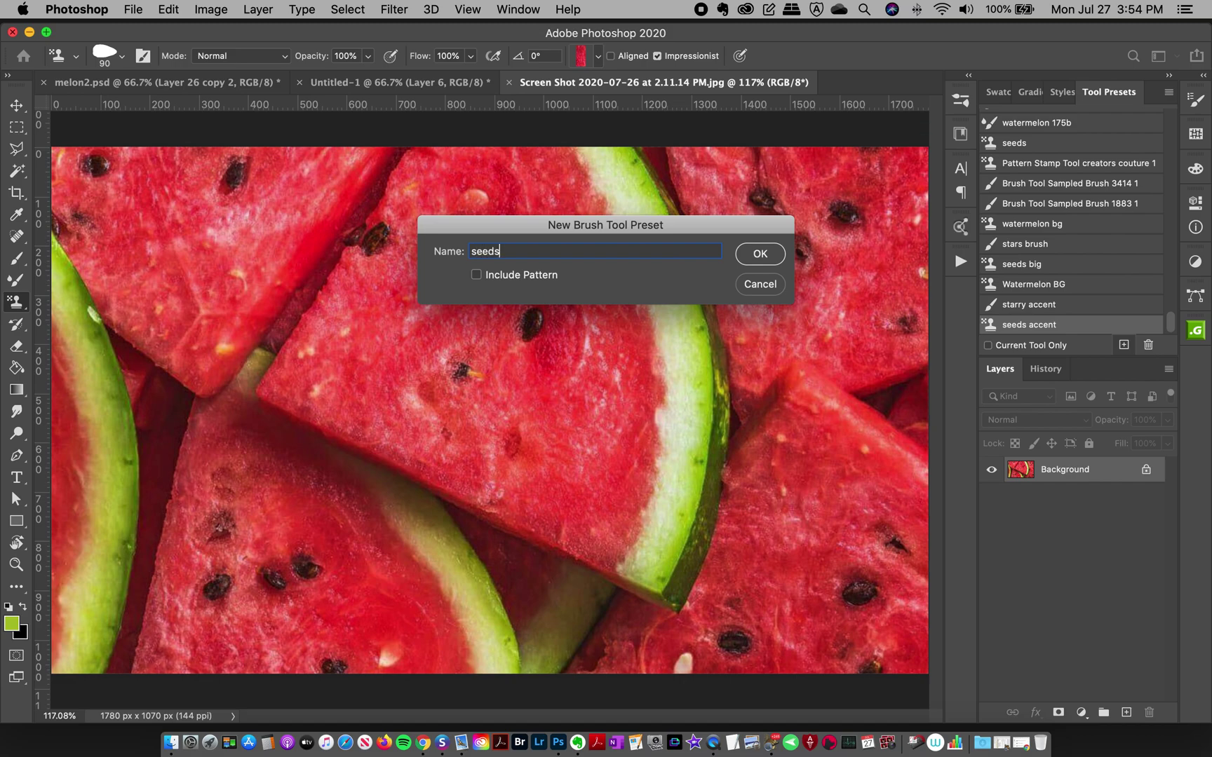
click(759, 284)
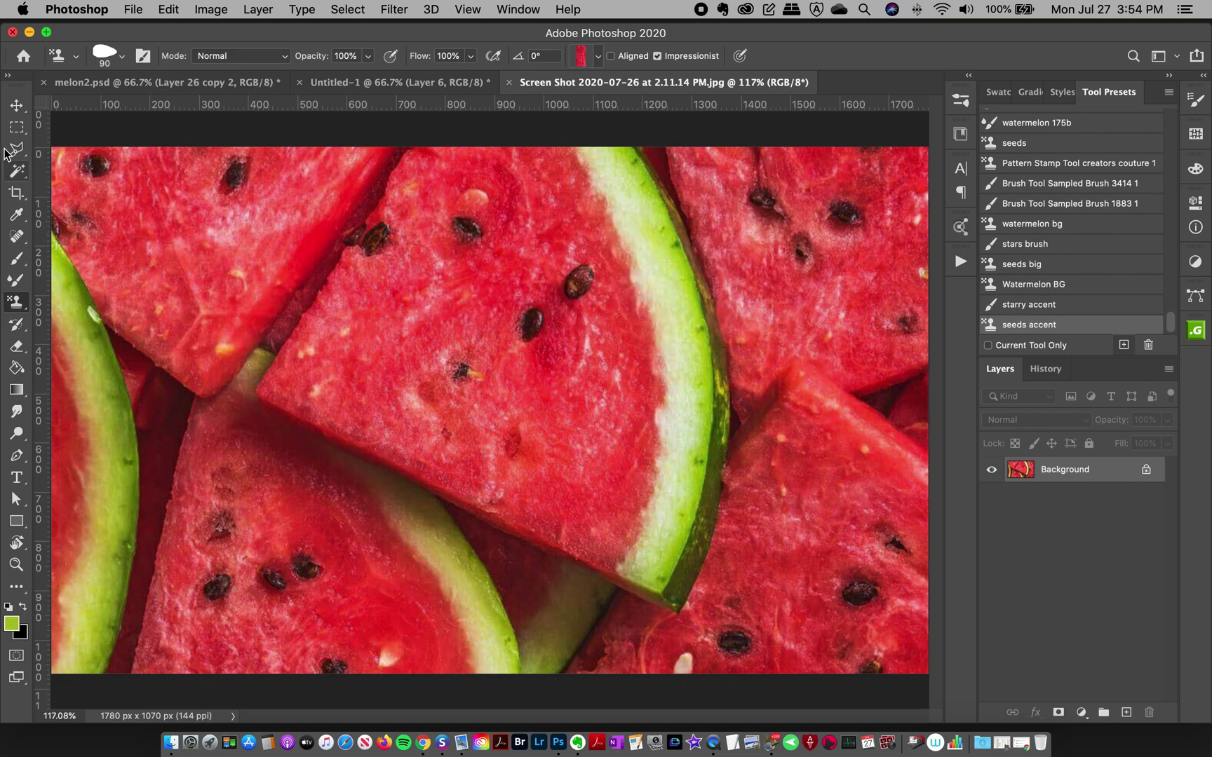
Step: Switch to the Brush tool with the recent 90 px seed tip and swap the colours so black is the foreground
click(15, 261)
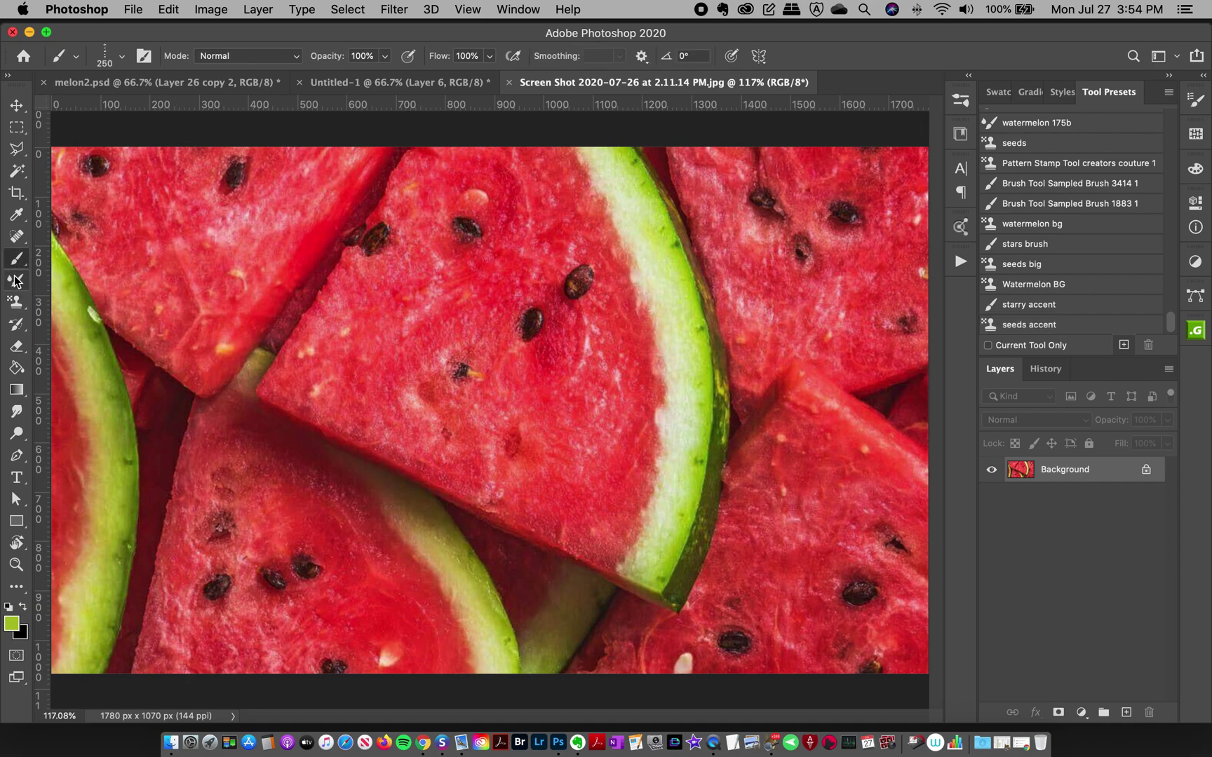
click(119, 56)
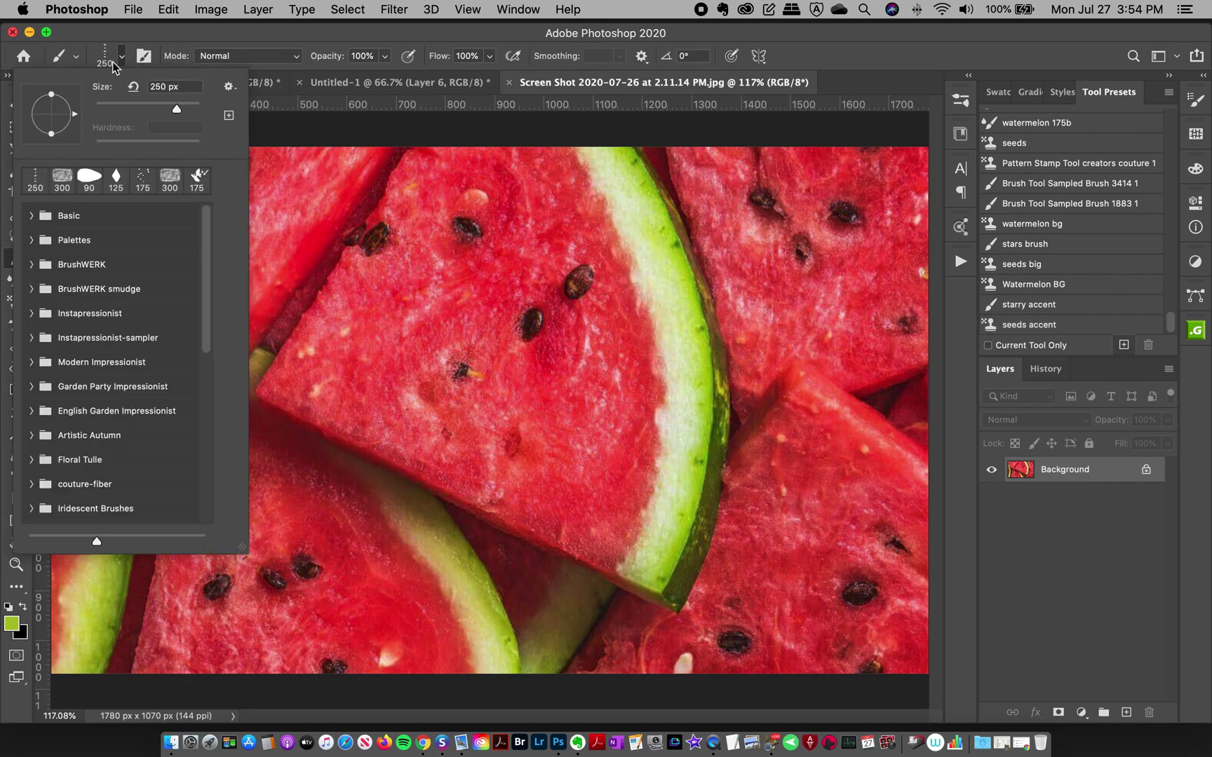
click(87, 179)
key(Return)
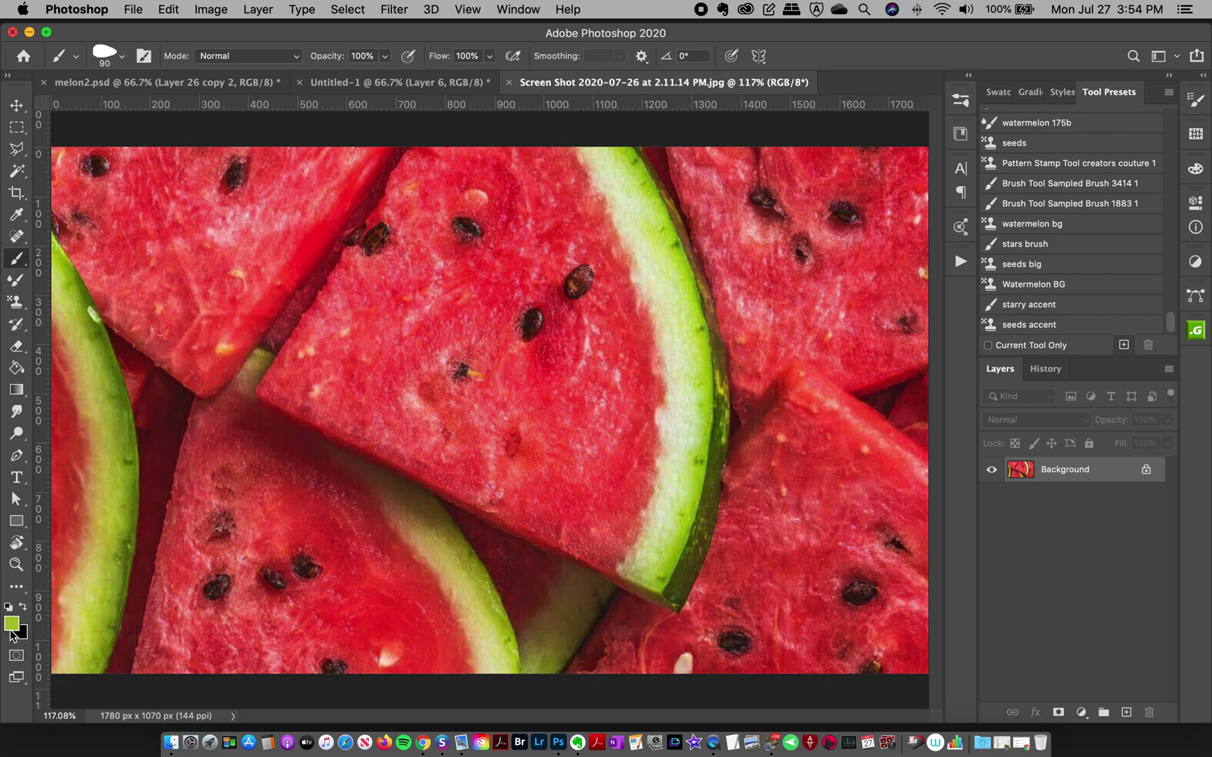
click(23, 607)
drag(568, 417, 582, 428)
key(super+z)
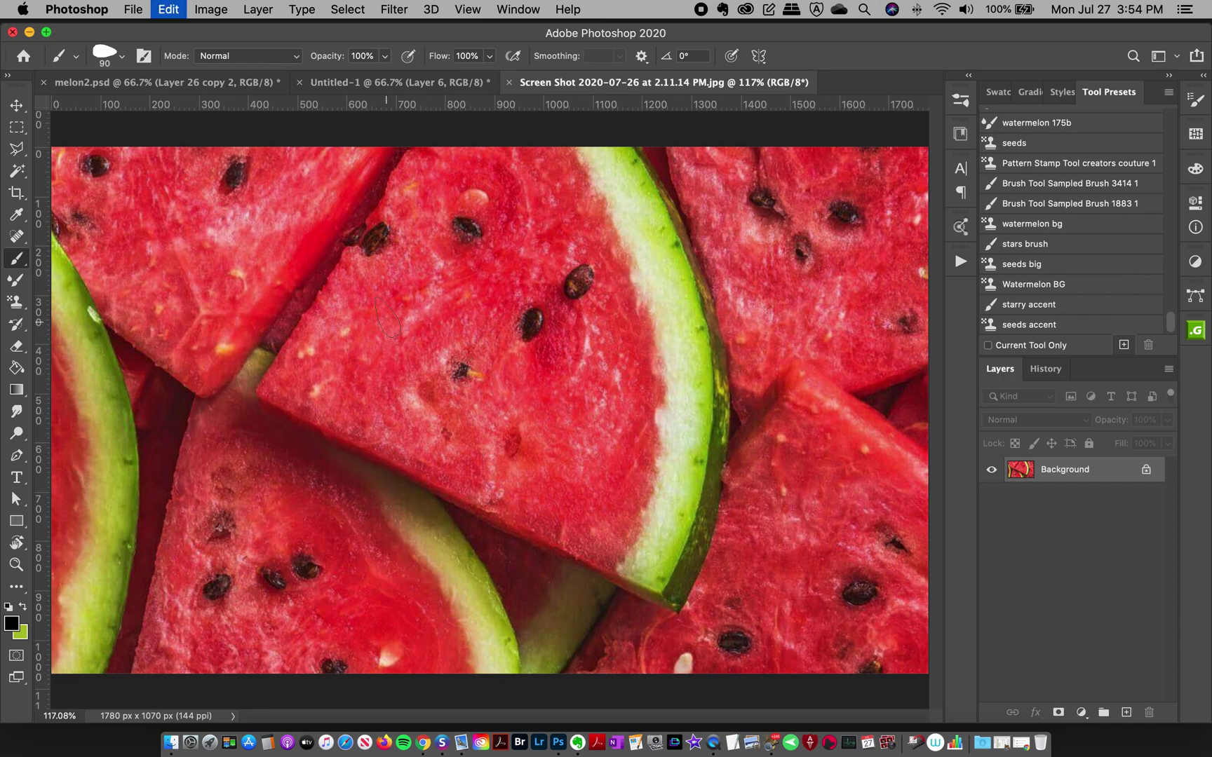
mouse_move(533, 365)
mouse_down()
mouse_move(672, 466)
mouse_move(597, 425)
mouse_up()
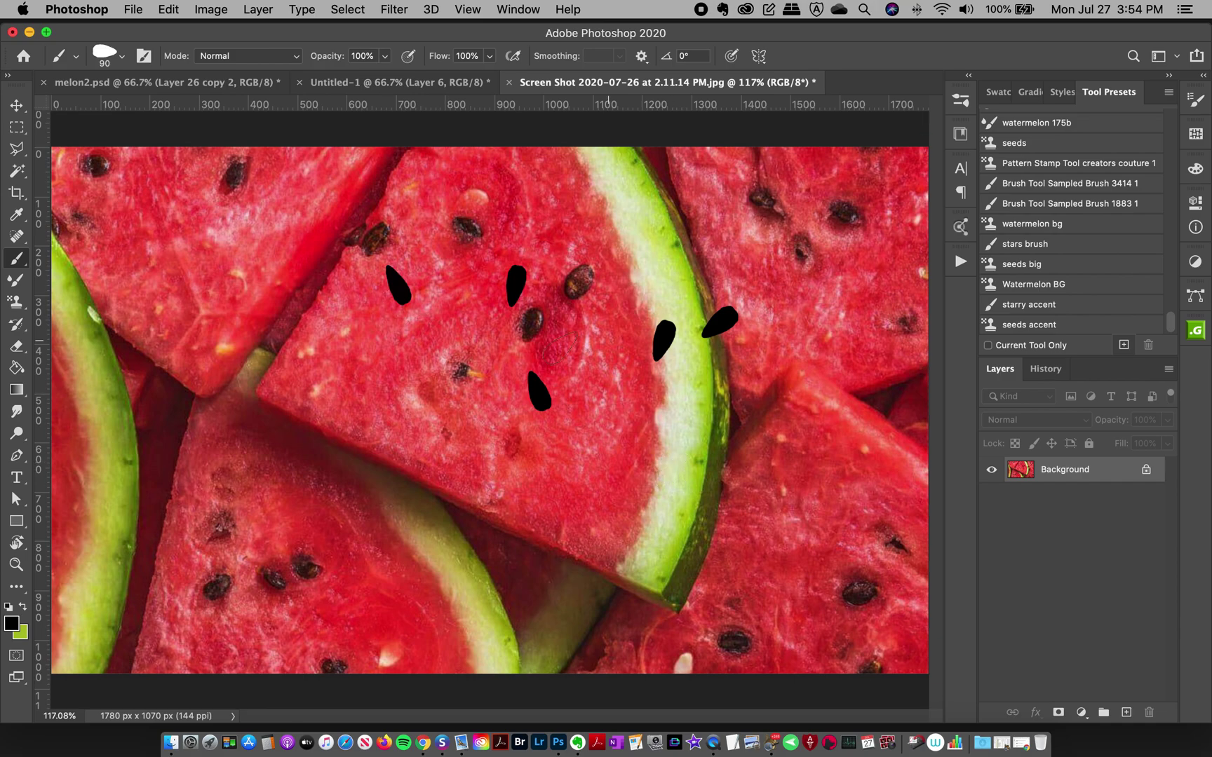
key(super+z)
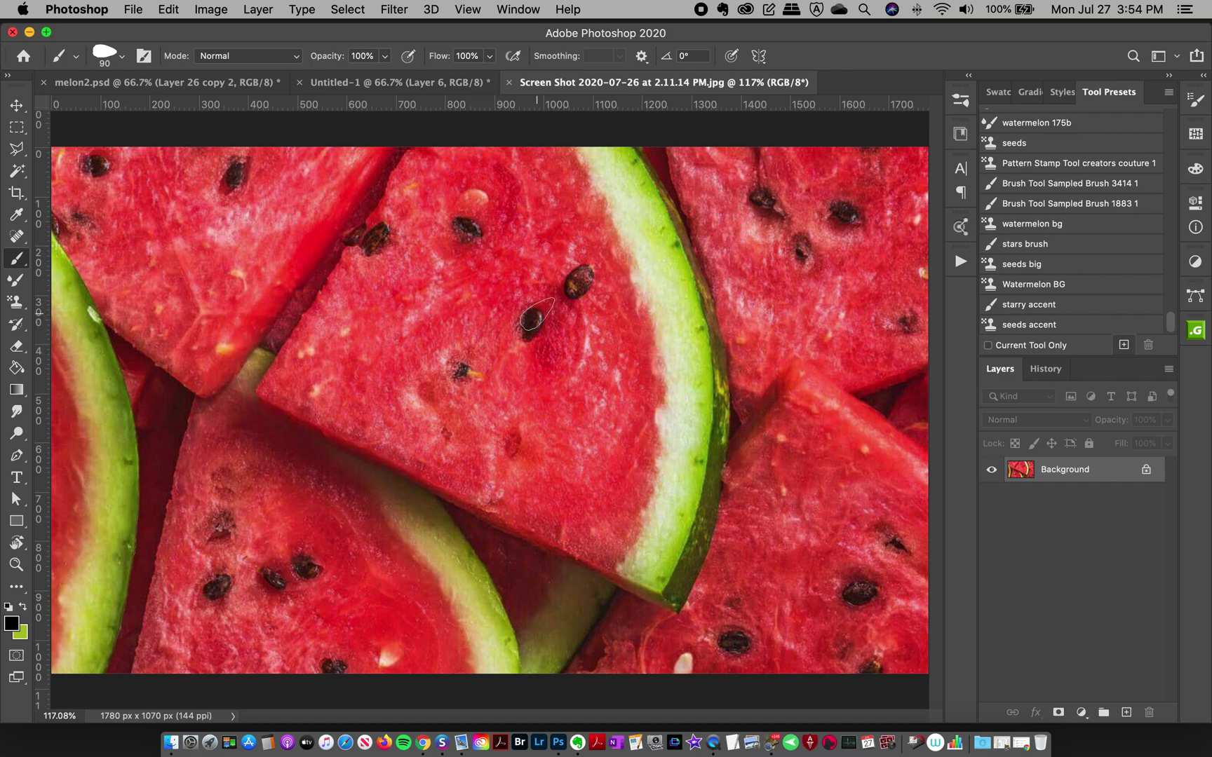
Step: Sample the dark brown of a seed in the photo and return to the Untitled-1 document after viewing melon2.psd
alt+click(532, 320)
click(374, 82)
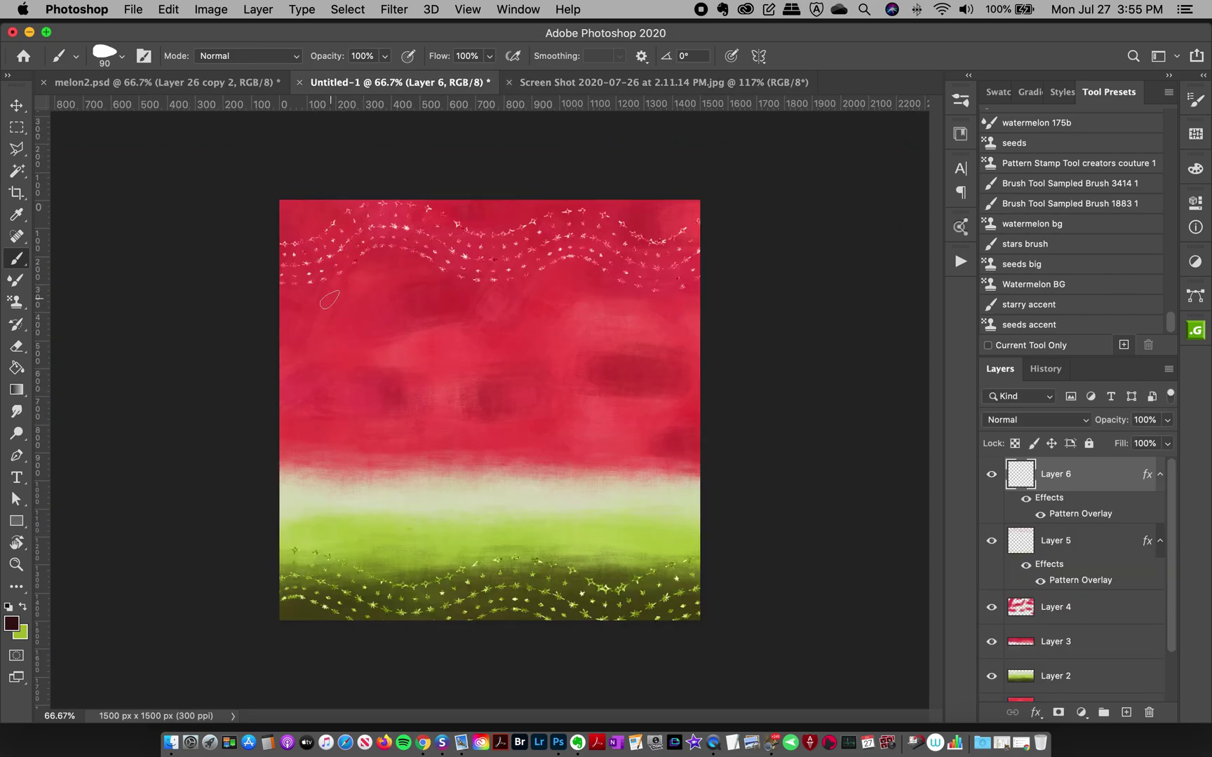
key(ctrl+shift+Tab)
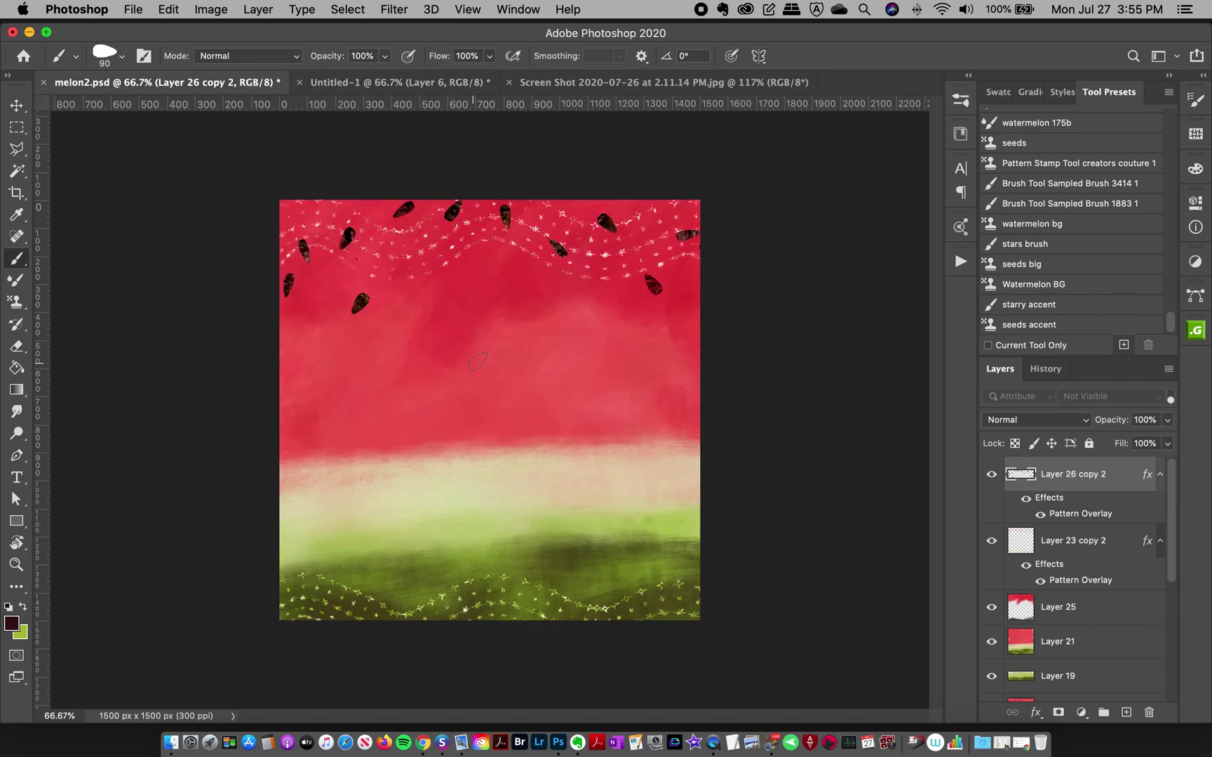
click(372, 84)
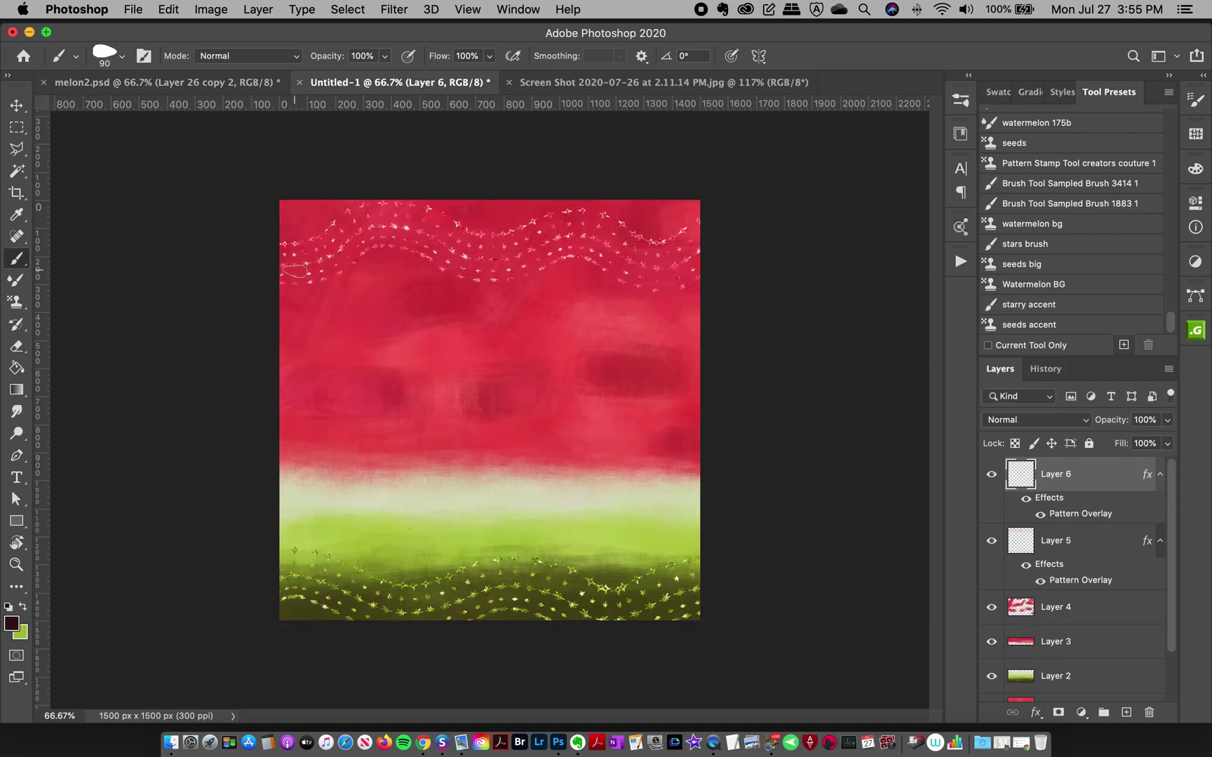
Step: Stamp seven dark jeweled seeds at scattered spots over the left and middle of the upper red flesh on Layer 6
click(289, 263)
click(328, 221)
click(412, 300)
click(419, 234)
click(481, 204)
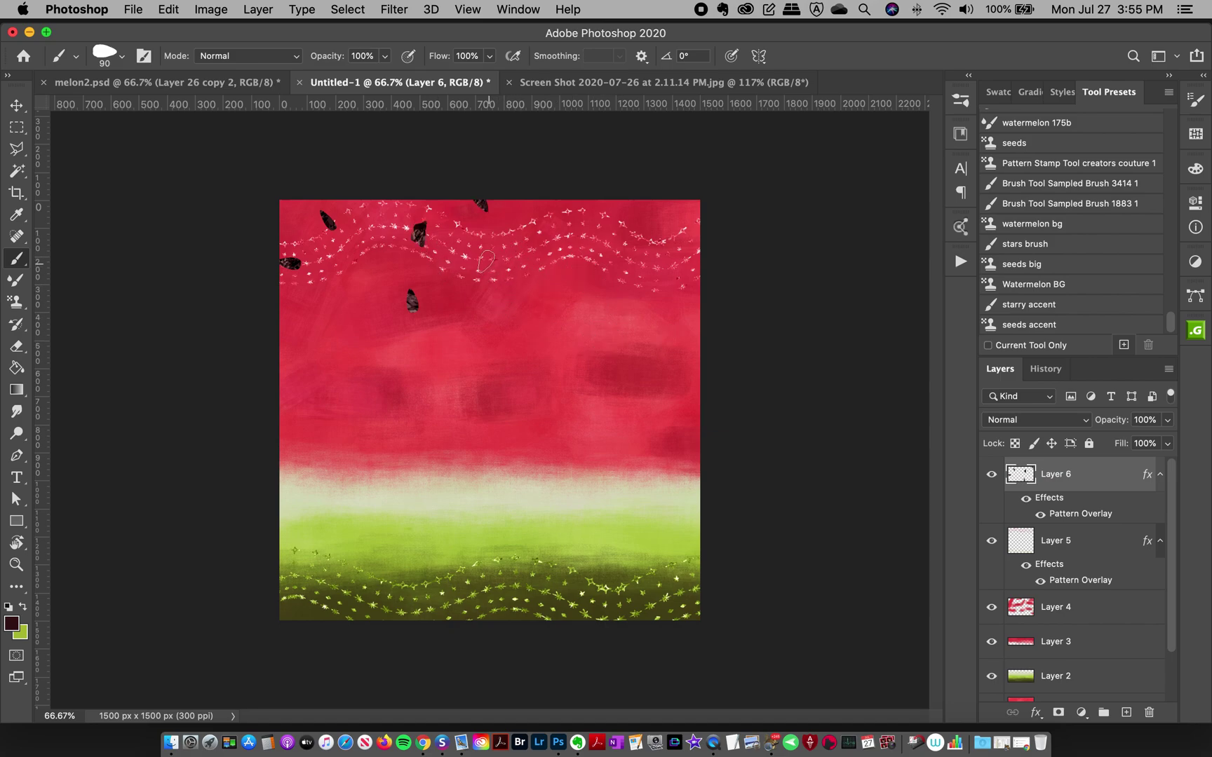
click(507, 251)
click(558, 244)
click(485, 261)
click(537, 262)
key(super+z)
key(super+z)
Step: Stamp eight more scattered seeds over the right and left sides of the upper flesh, some cut off by the canvas edges
click(597, 295)
click(601, 220)
click(668, 262)
click(315, 308)
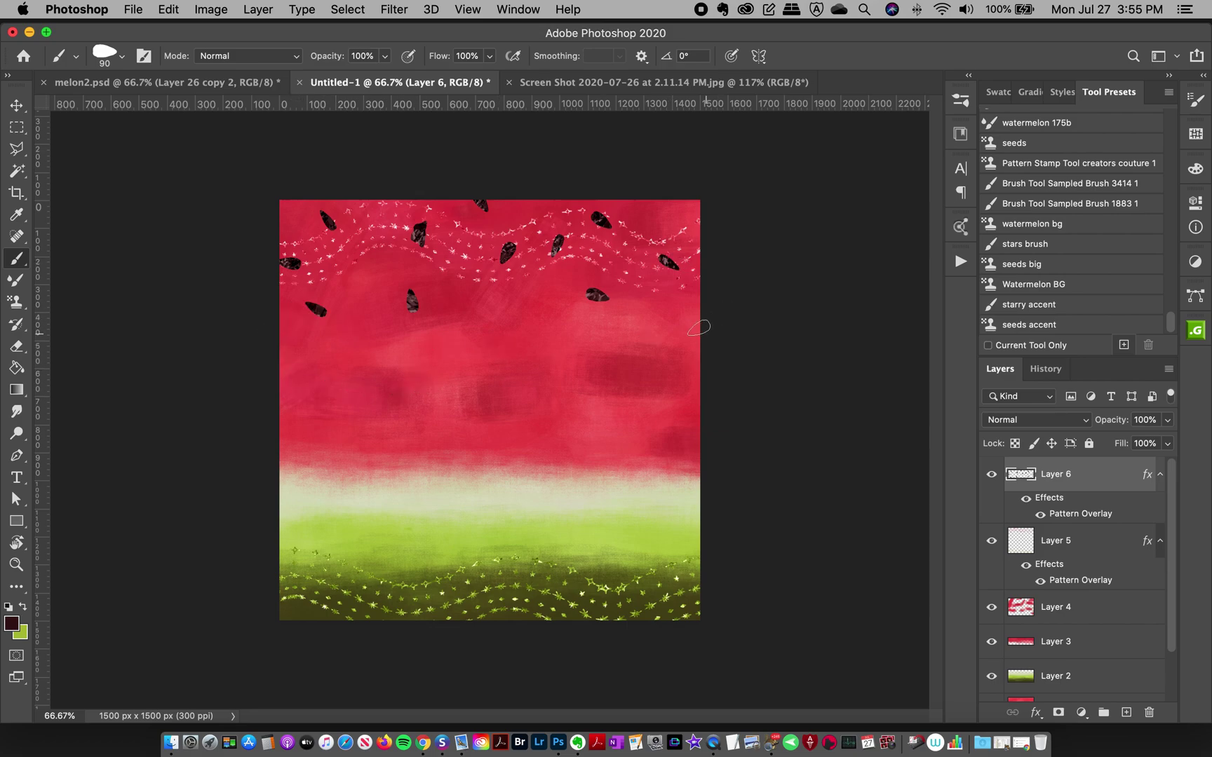
click(674, 321)
click(724, 190)
click(250, 396)
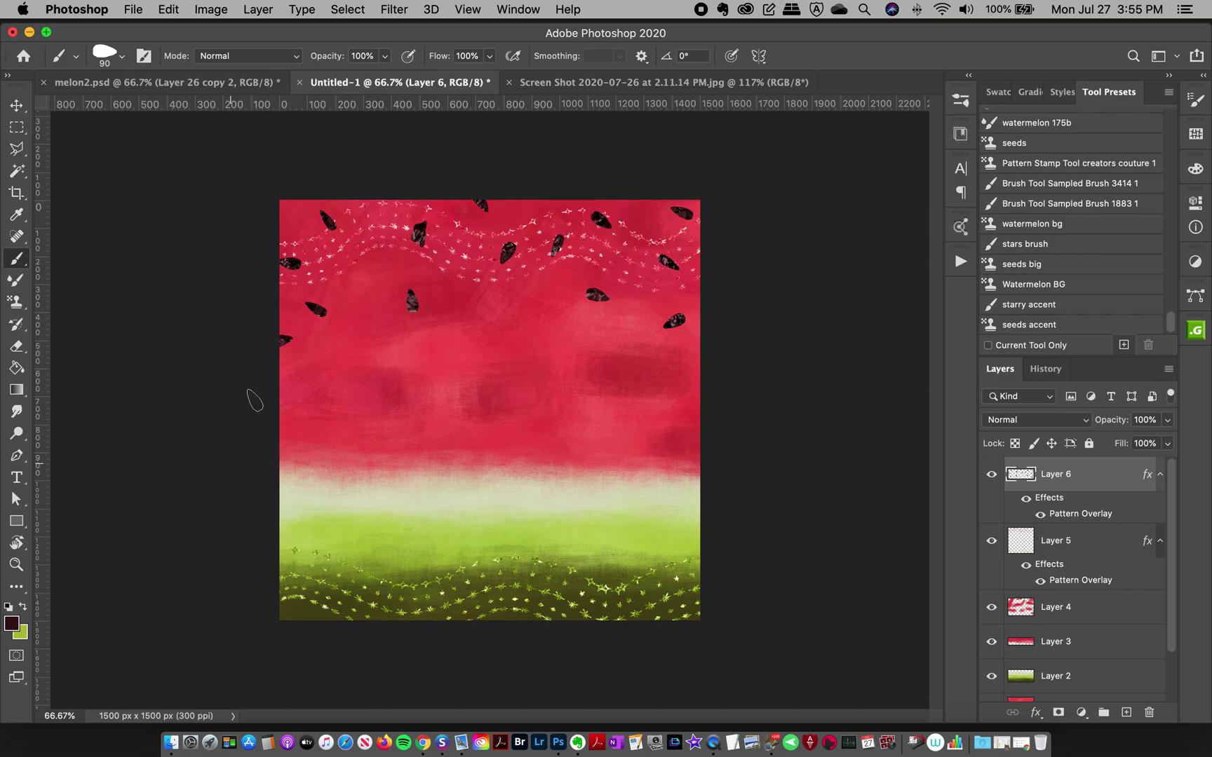
click(363, 274)
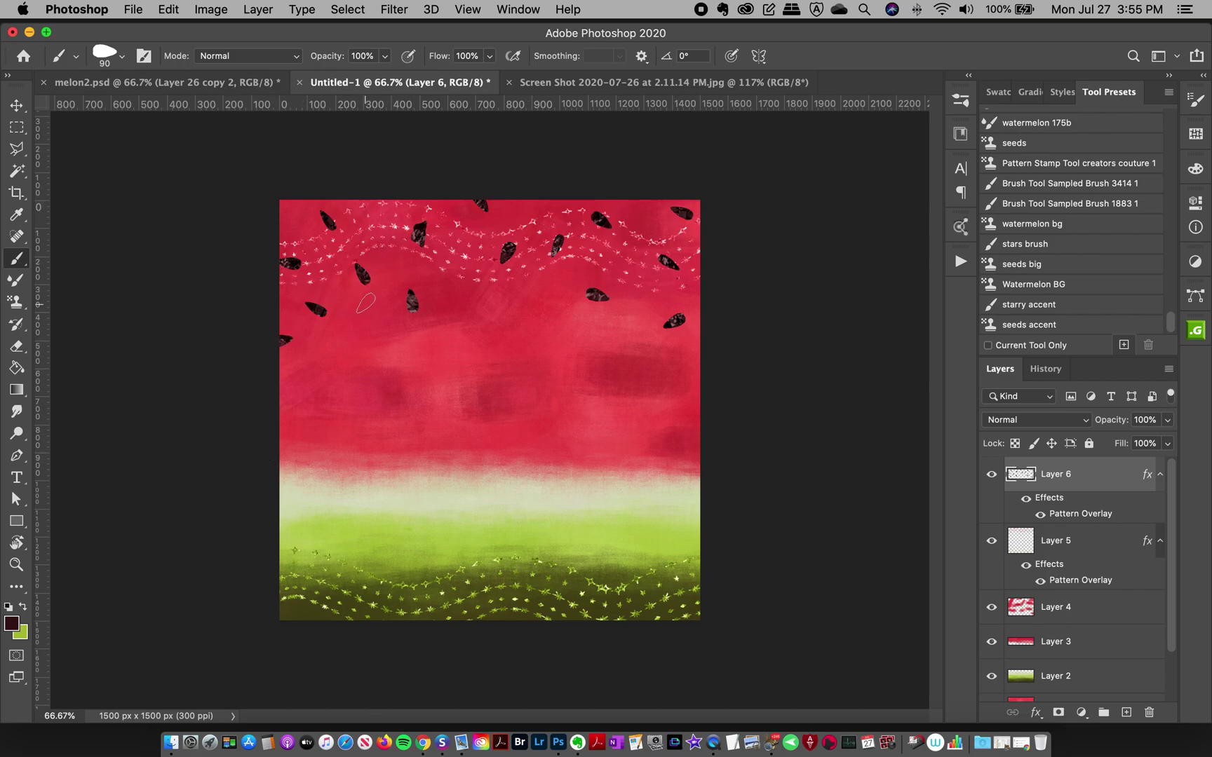